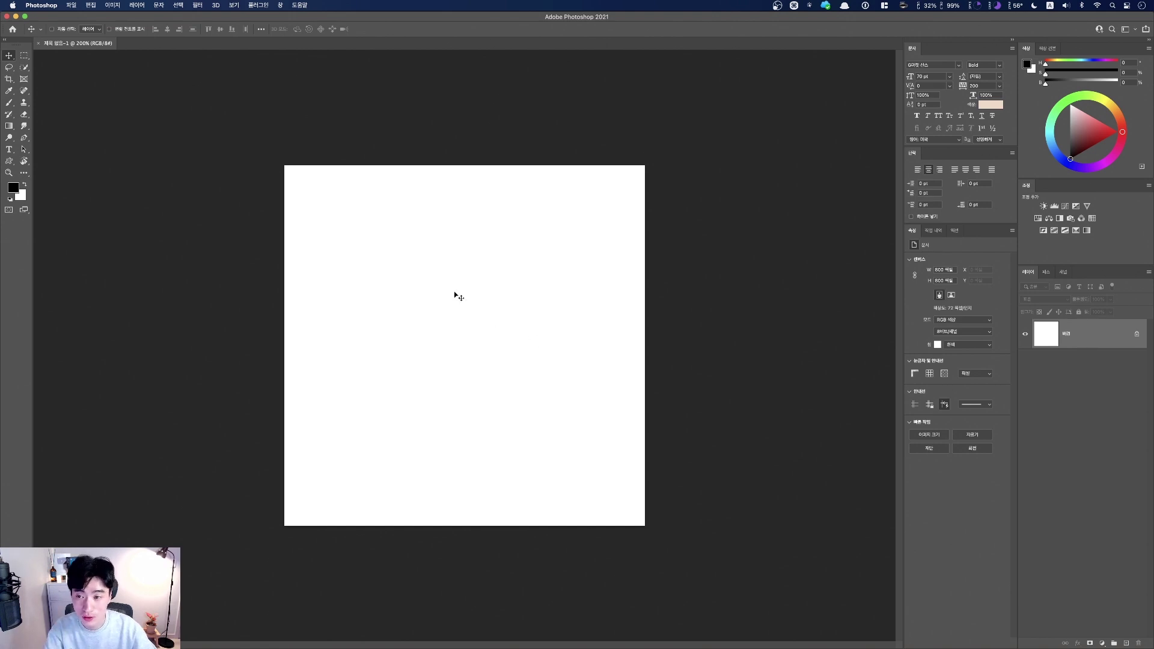
# Place the portrait JPG from the 04_캐릭터 프로필 folder into the blank square document as an embedded image
pyautogui.press('fn')
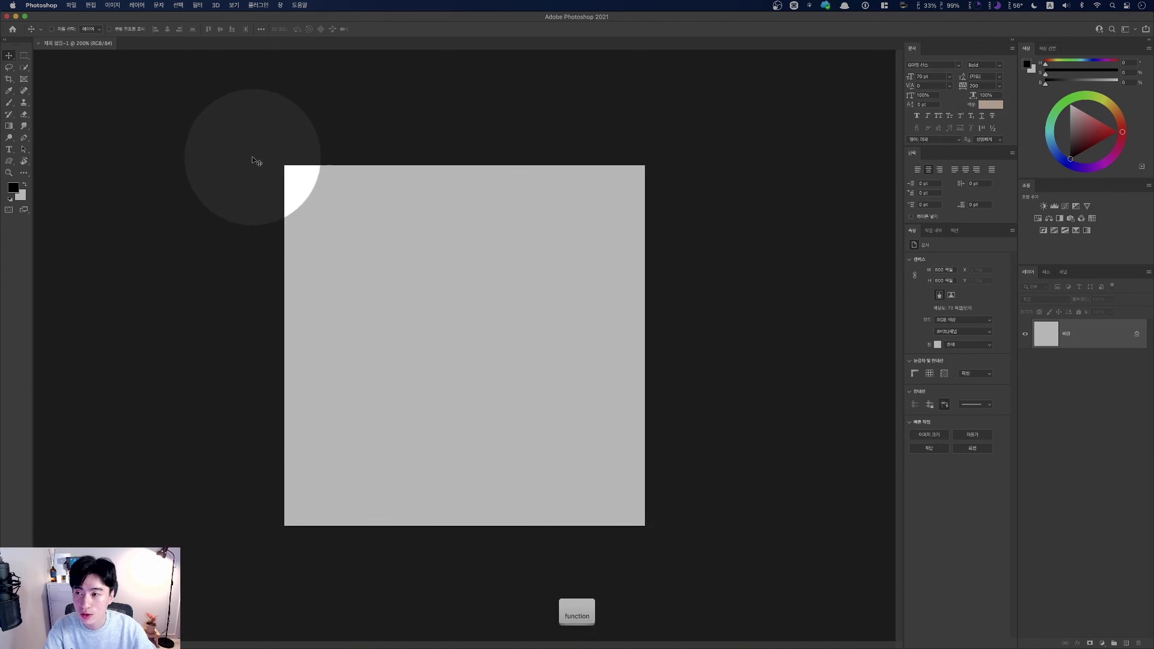
pyautogui.click(71, 5)
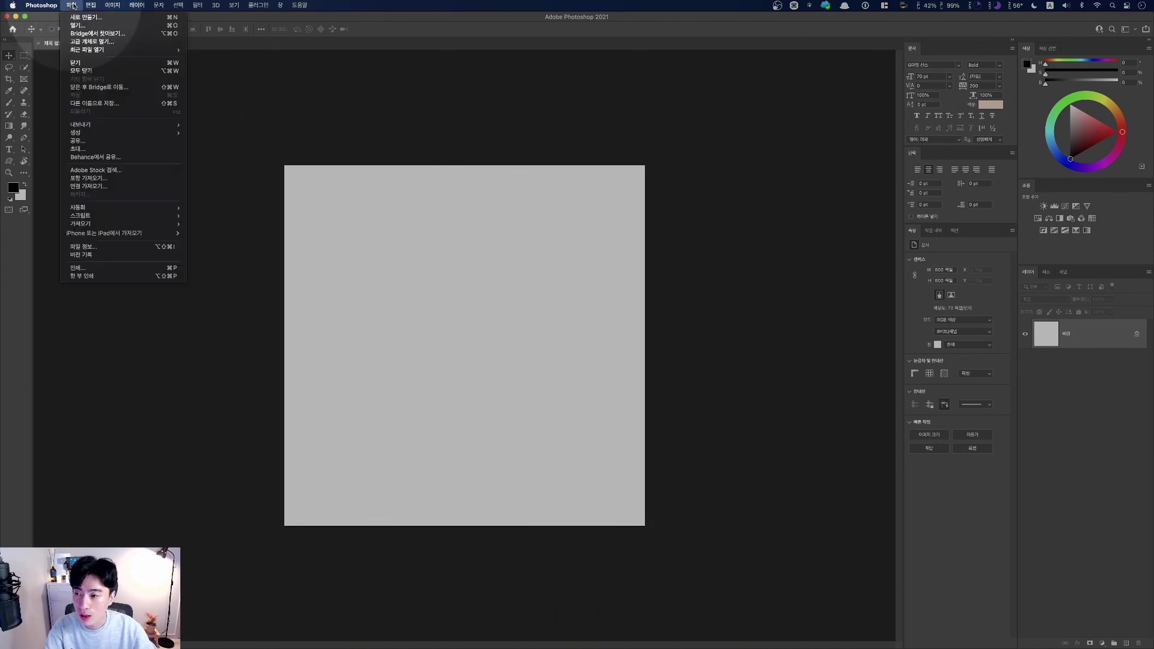
pyautogui.press('fn')
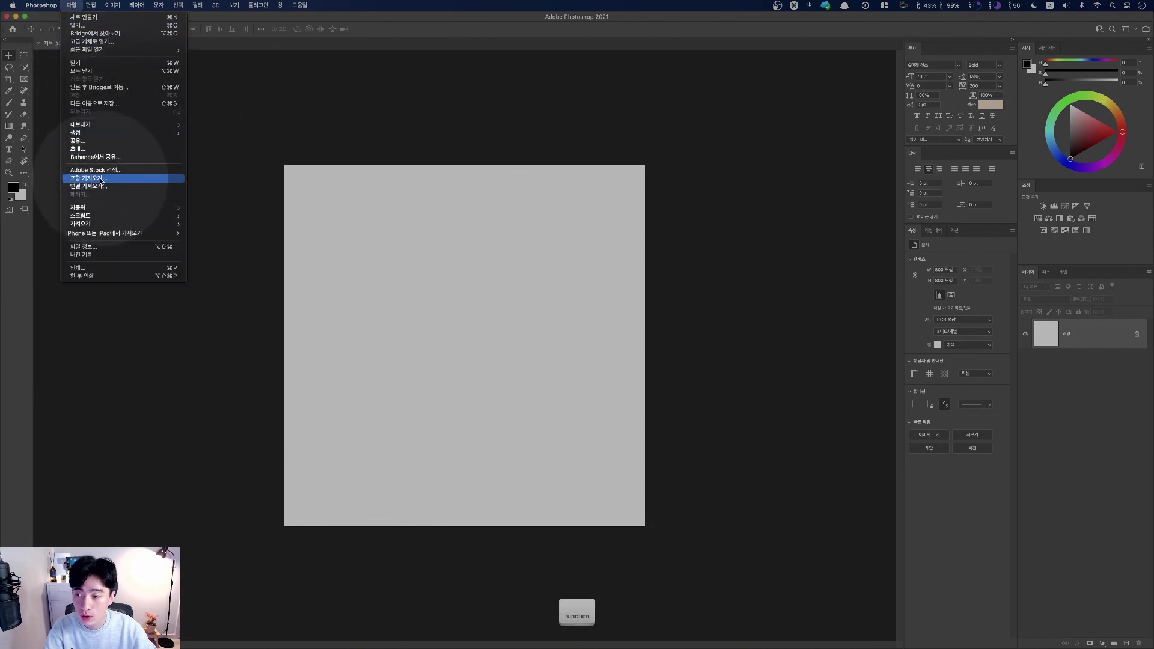
pyautogui.click(101, 179)
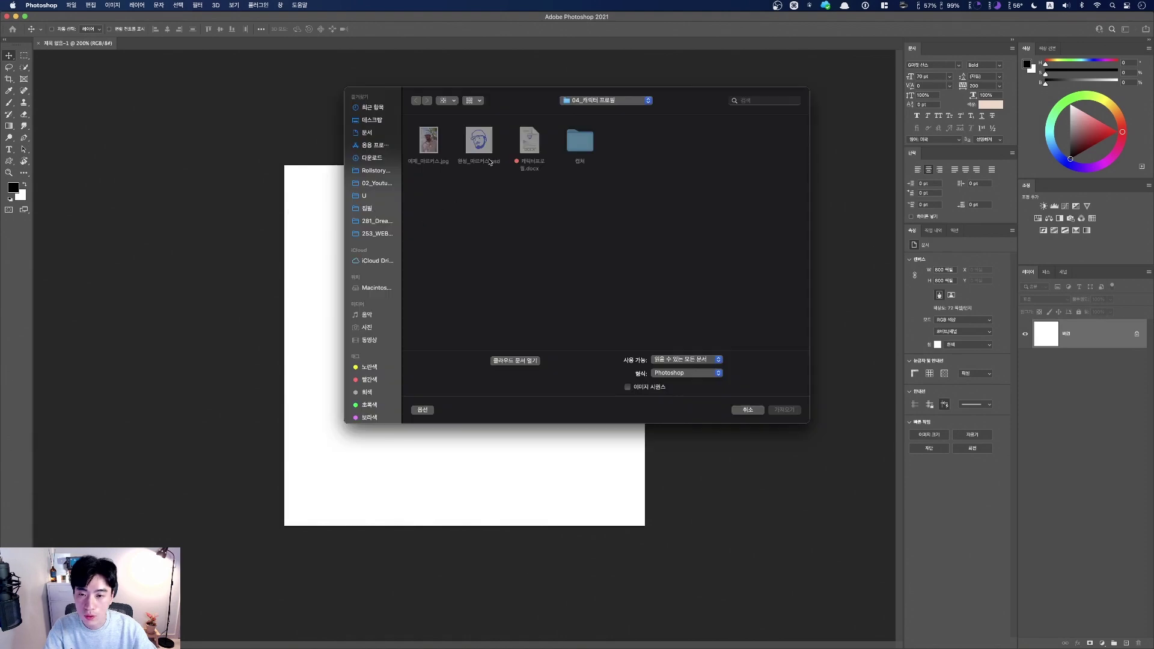
pyautogui.click(427, 141)
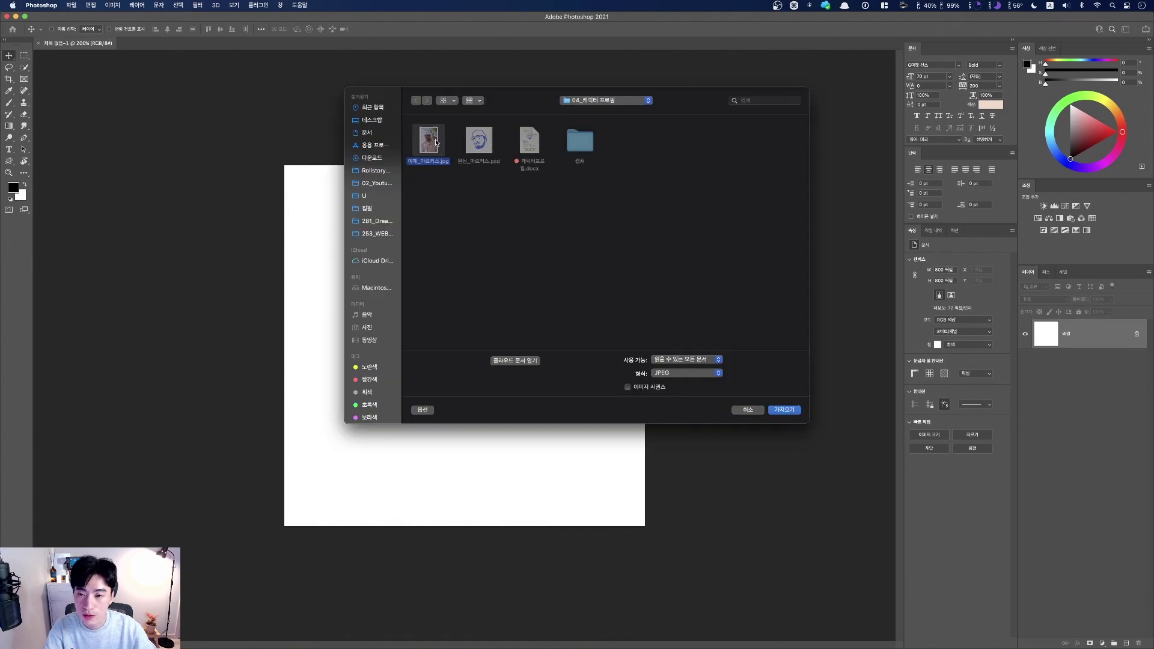
pyautogui.click(784, 410)
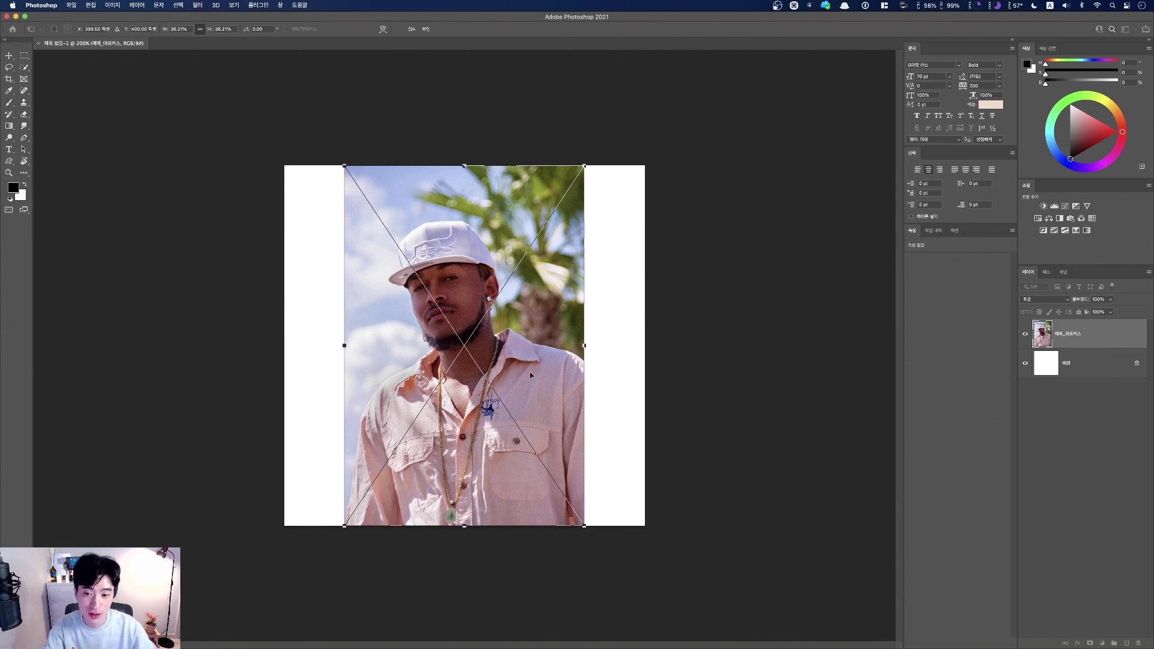
# Enlarge the placed photo beyond the canvas edges and shift it so the man's head falls inside the canvas
pyautogui.press('super+minus')
pyautogui.press('super+minus')
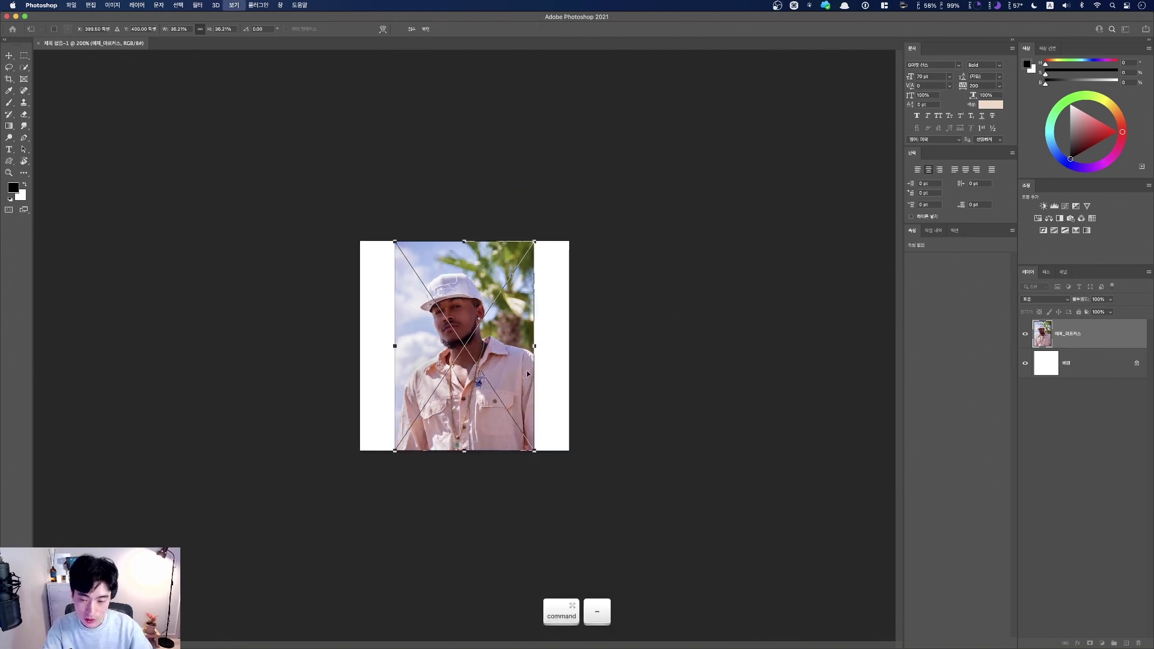
pyautogui.moveTo(505, 403); pyautogui.dragTo(598, 505)
pyautogui.moveTo(510, 464); pyautogui.dragTo(482, 444)
pyautogui.press('super+equal')
pyautogui.press('super+equal')
pyautogui.press('super+minus')
# Fine-tune the photo to about 78% scale, frame the capped head and shoulders within the canvas, and commit the placement
pyautogui.moveTo(595, 227); pyautogui.dragTo(612, 202)
pyautogui.moveTo(568, 349); pyautogui.dragTo(567, 363)
pyautogui.moveTo(432, 361); pyautogui.dragTo(524, 408)
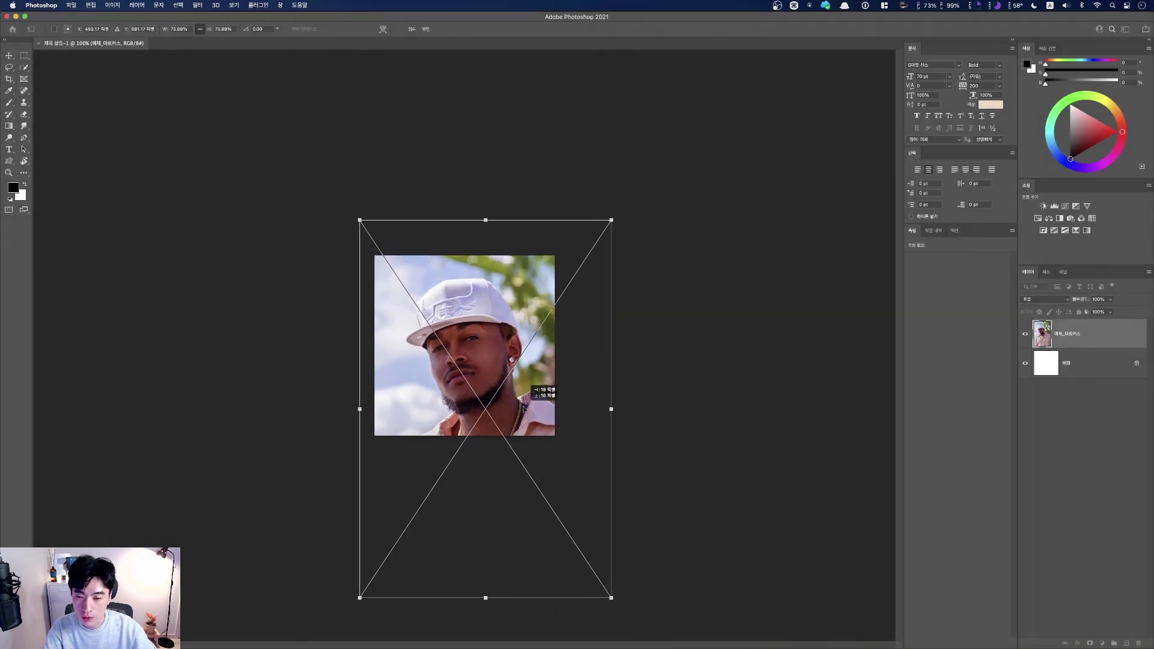
pyautogui.moveTo(618, 215)
pyautogui.mouseDown()
pyautogui.moveTo(626, 204)
pyautogui.moveTo(618, 211)
pyautogui.mouseUp()
pyautogui.moveTo(536, 366); pyautogui.dragTo(528, 391)
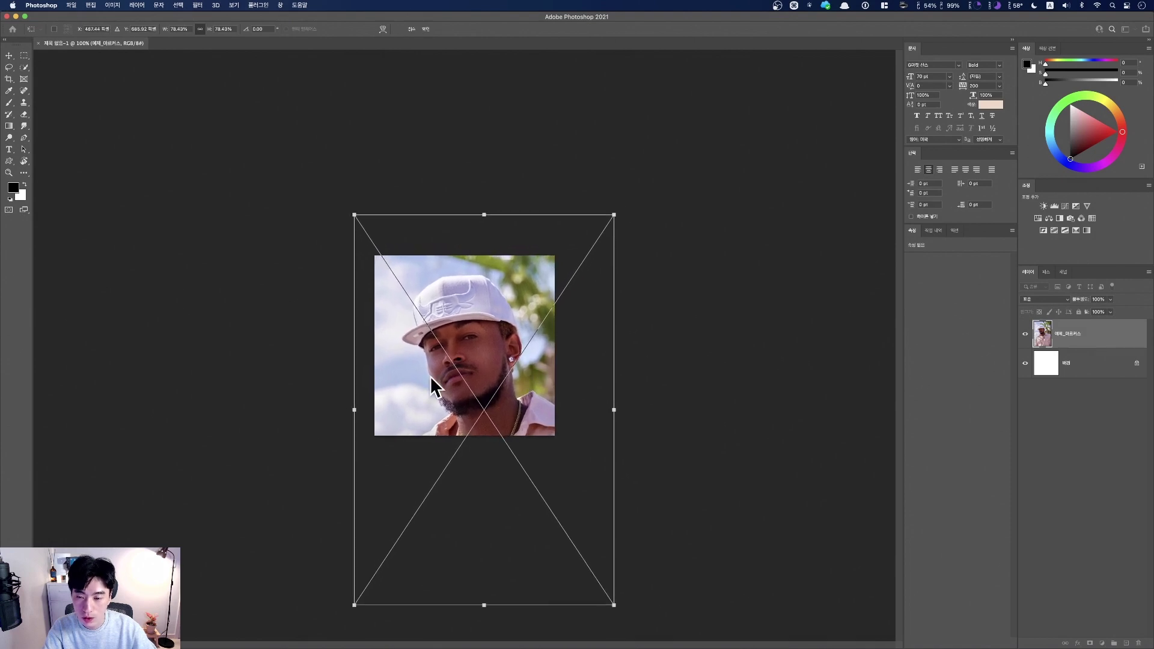
pyautogui.press('Return')
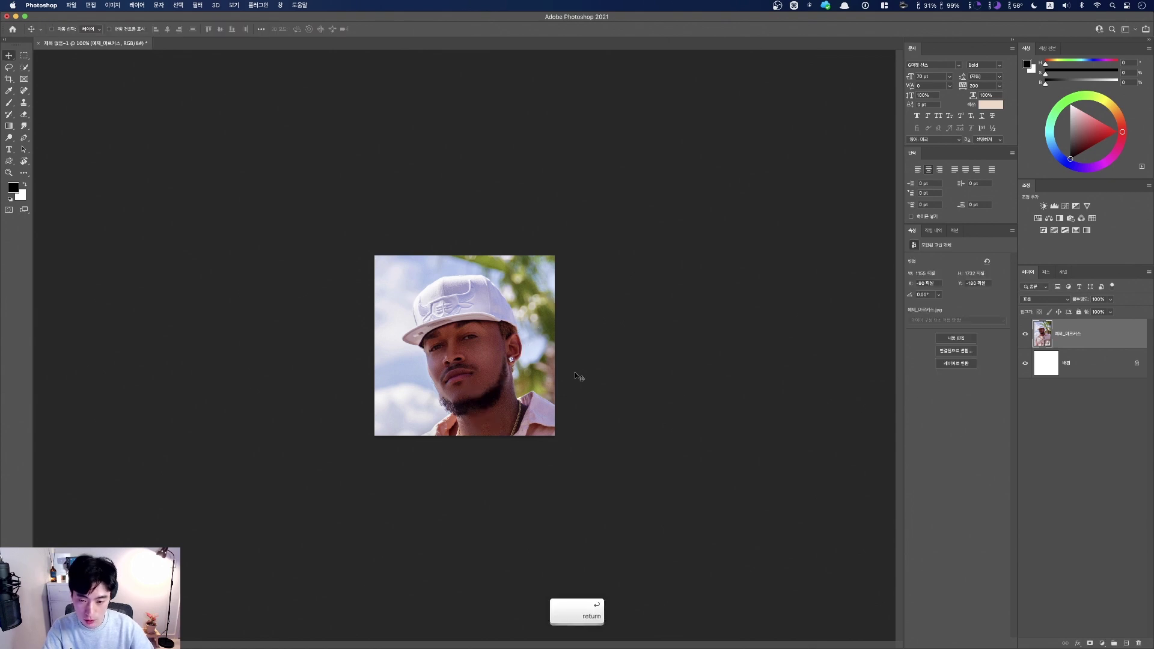
pyautogui.press('super+equal')
pyautogui.press('super+equal')
pyautogui.press('super+minus')
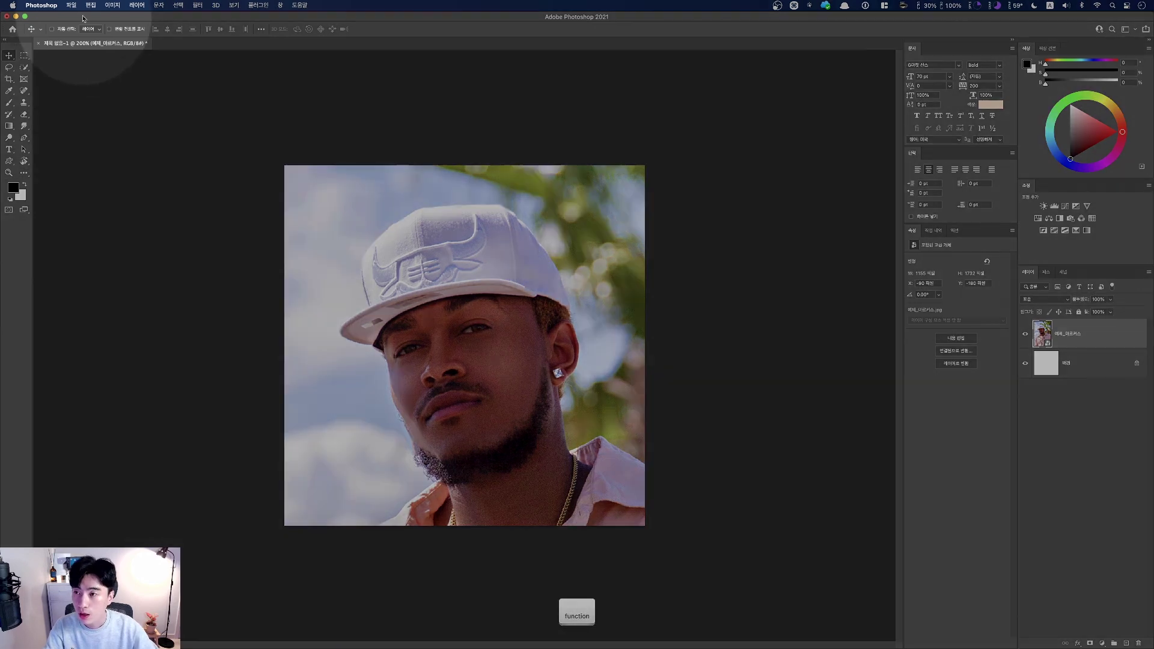
# Open the same portrait JPG as a separate document, compare it with the square document, and close it
pyautogui.click(72, 5)
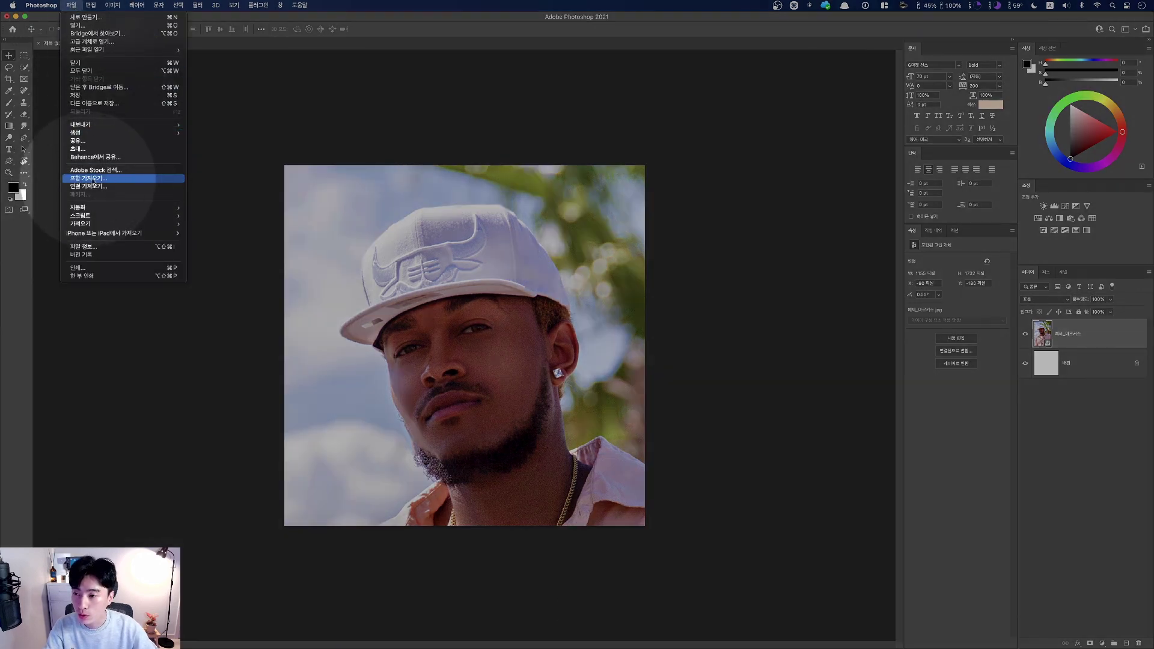
pyautogui.press('Escape')
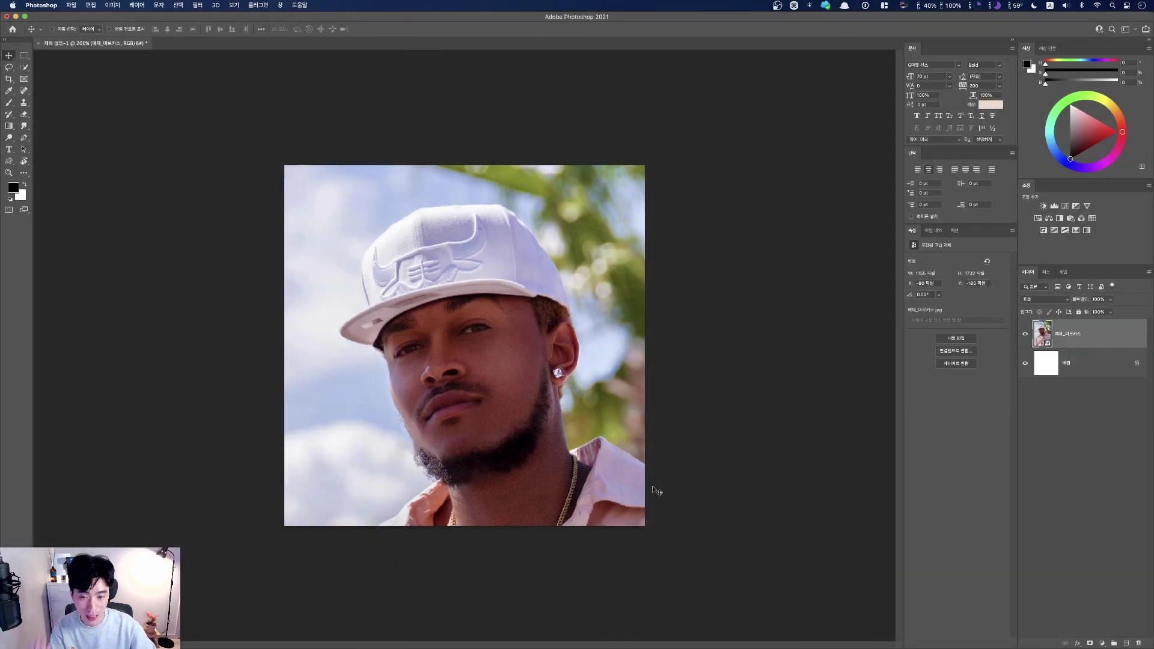
pyautogui.click(72, 6)
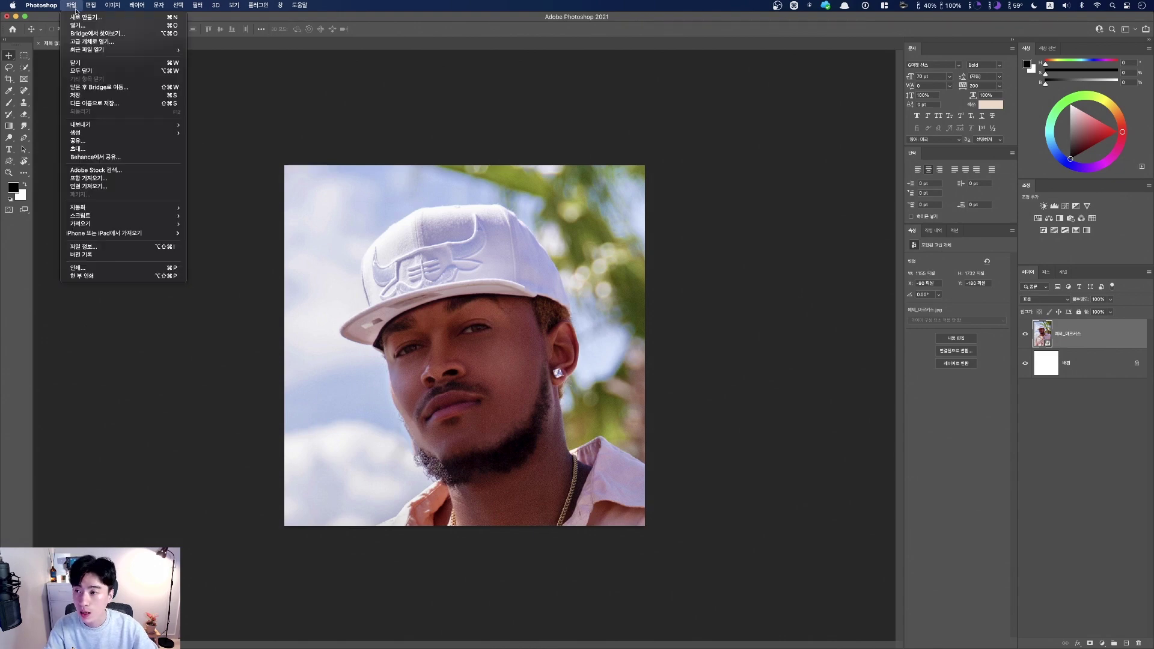
pyautogui.click(86, 27)
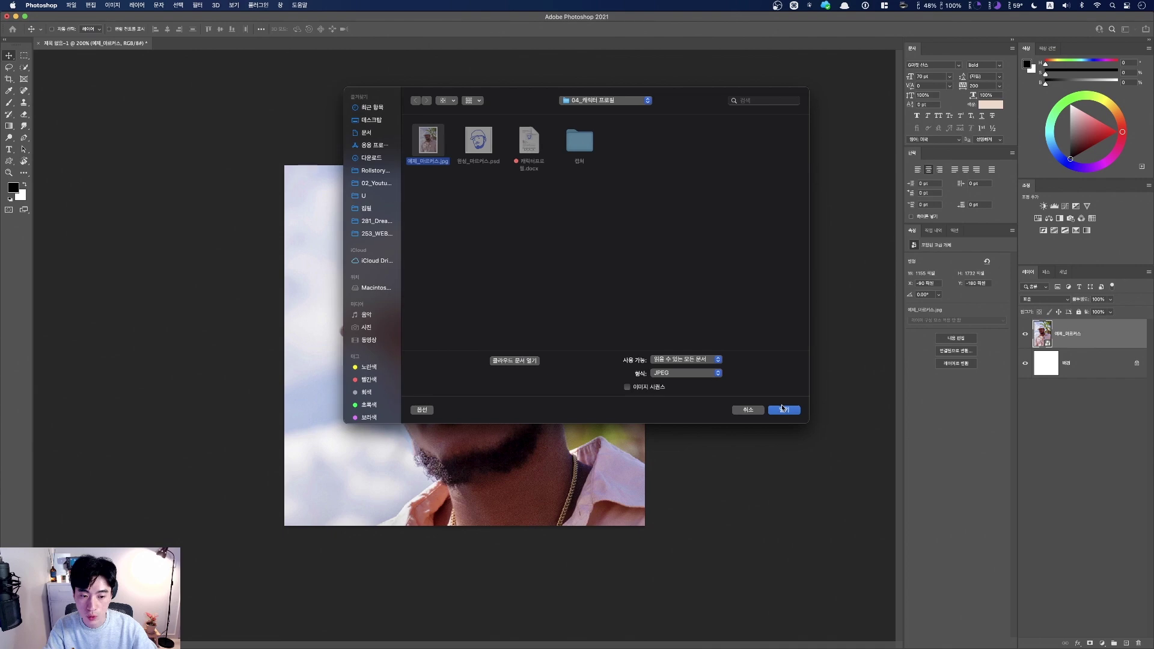
pyautogui.click(784, 410)
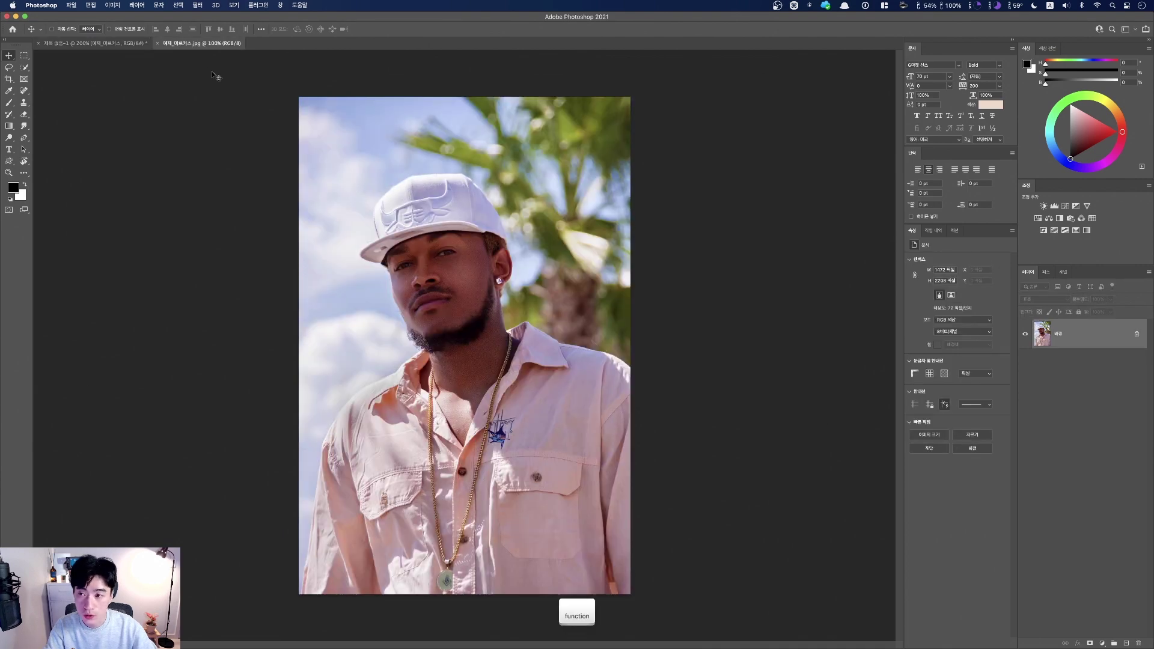
pyautogui.click(90, 43)
pyautogui.click(173, 46)
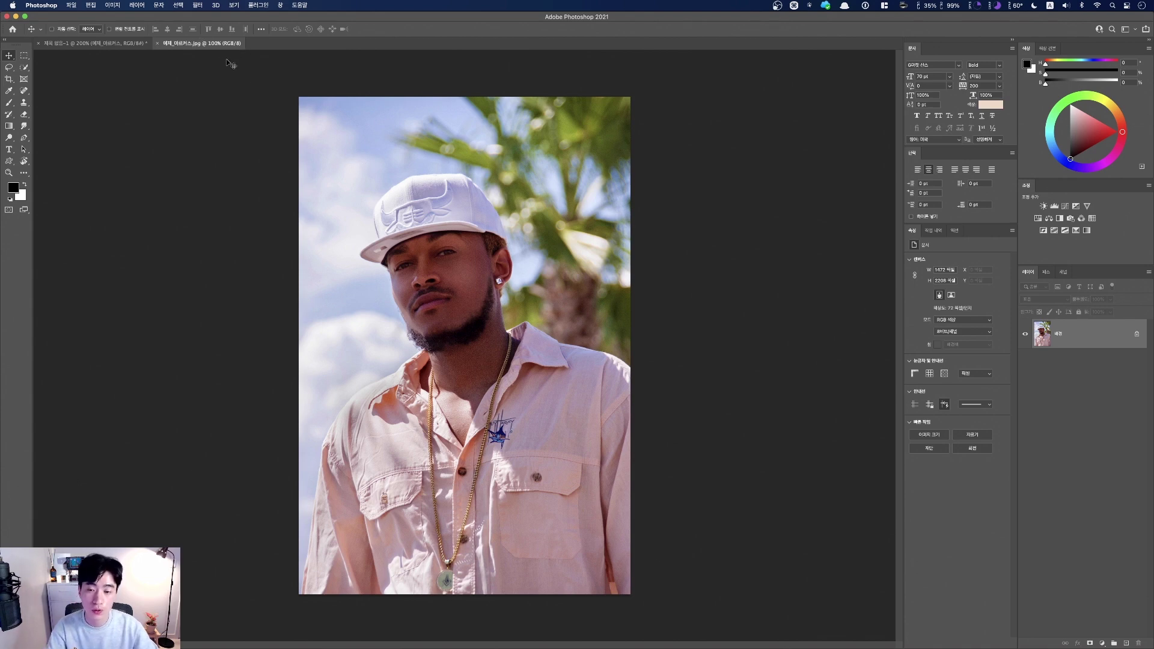
pyautogui.click(155, 44)
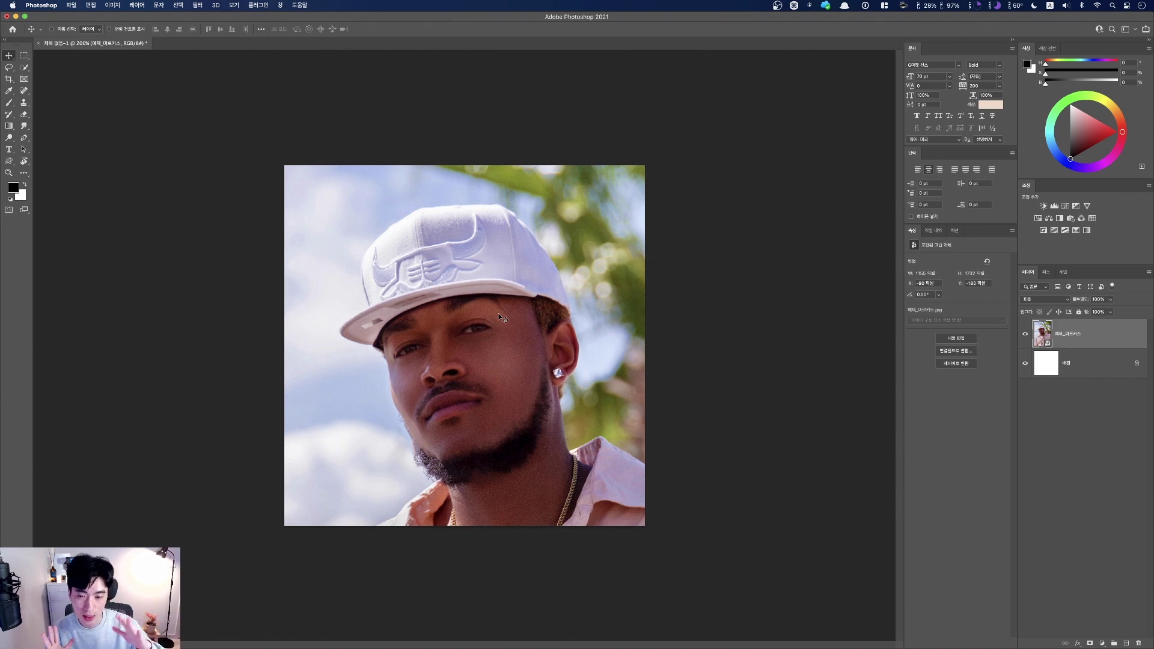
pyautogui.click(71, 5)
pyautogui.press('ctrl')
pyautogui.click(597, 328)
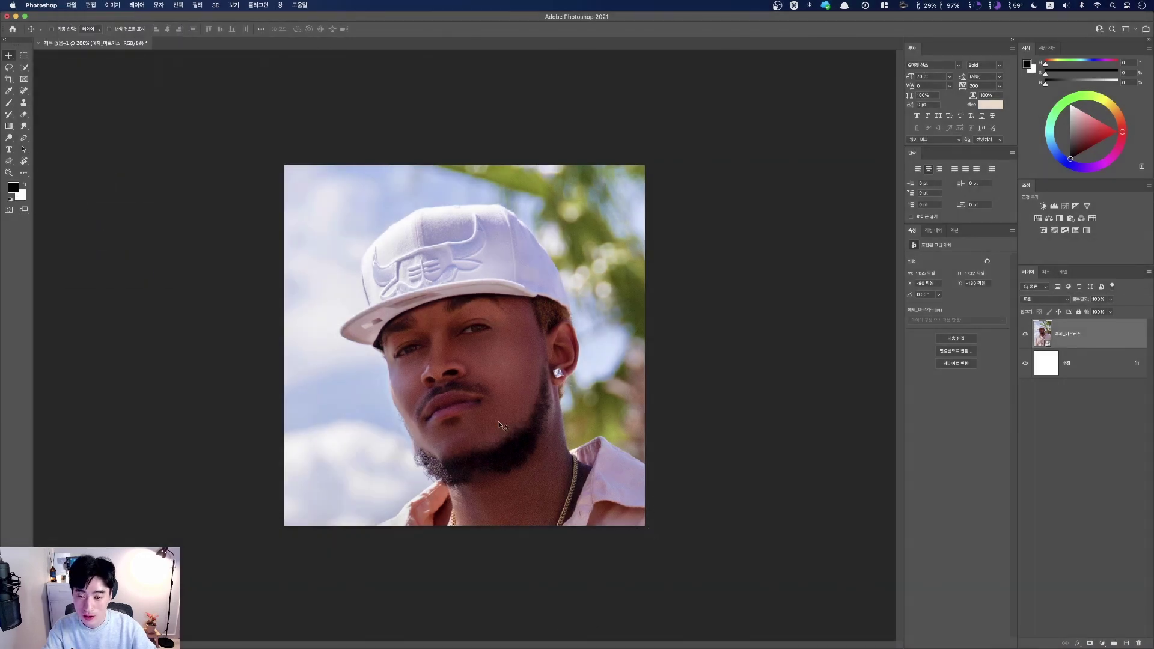
pyautogui.press('ctrl')
pyautogui.press('ctrl')
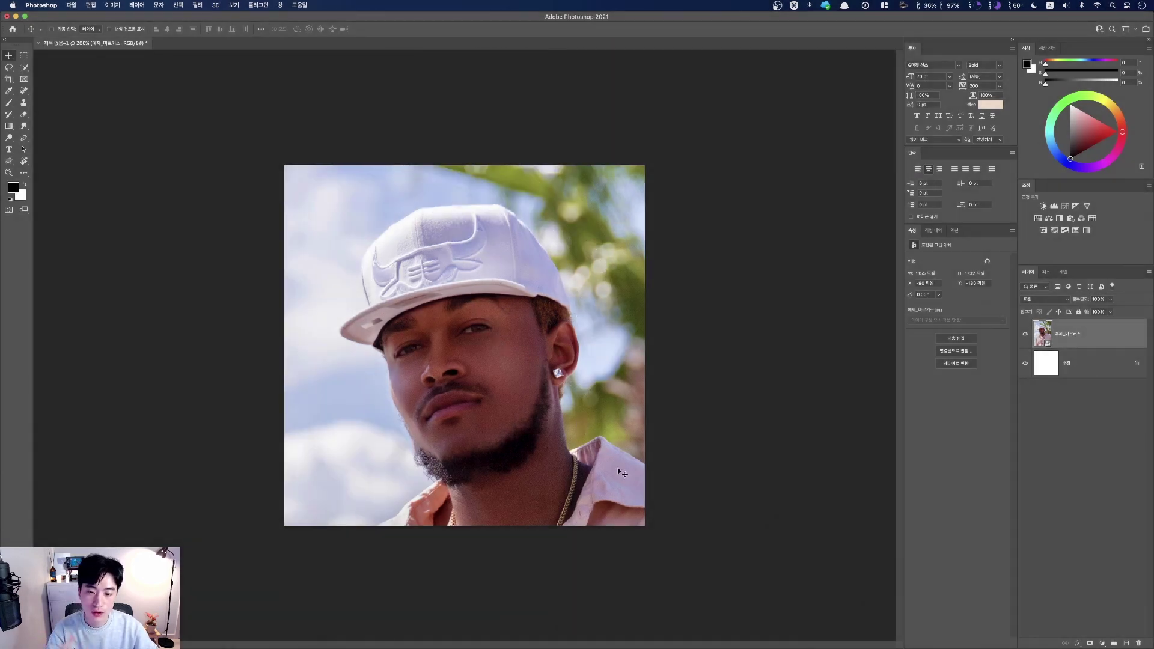
pyautogui.press('ctrl')
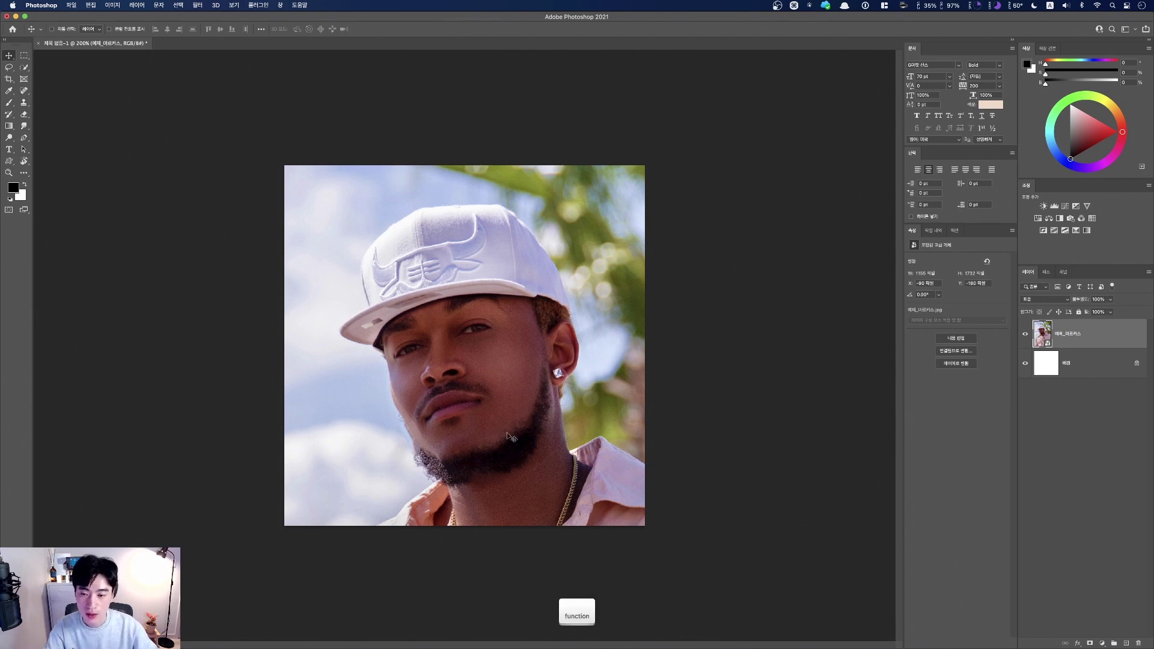
pyautogui.press('fn')
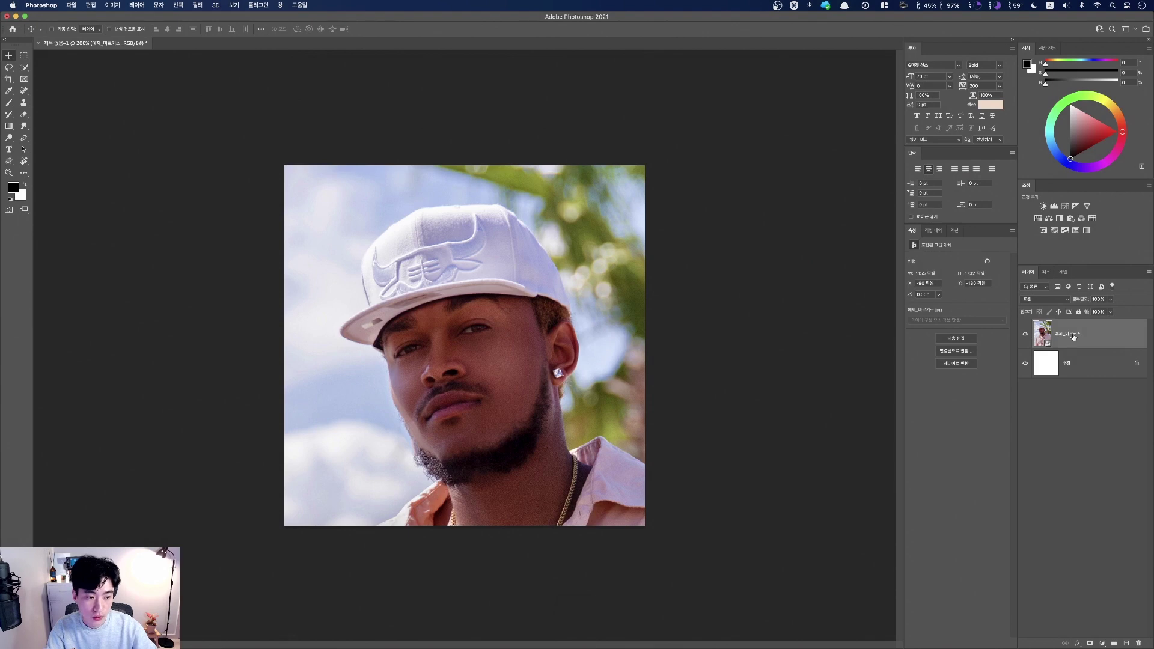
pyautogui.press('ctrl')
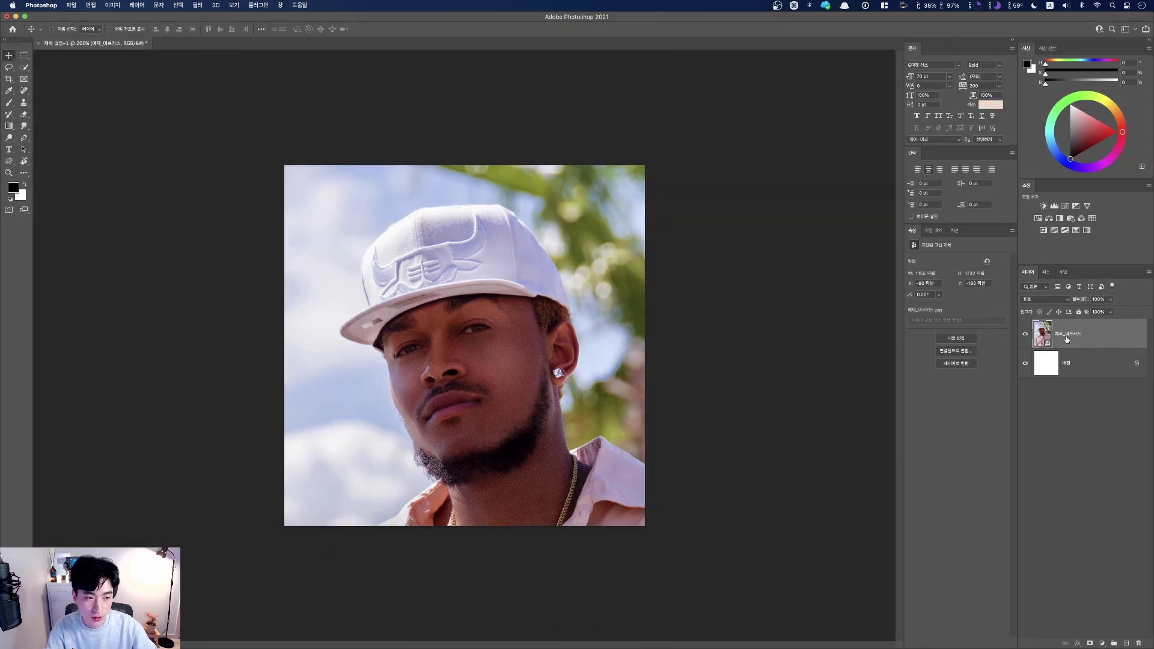
pyautogui.press('ctrl')
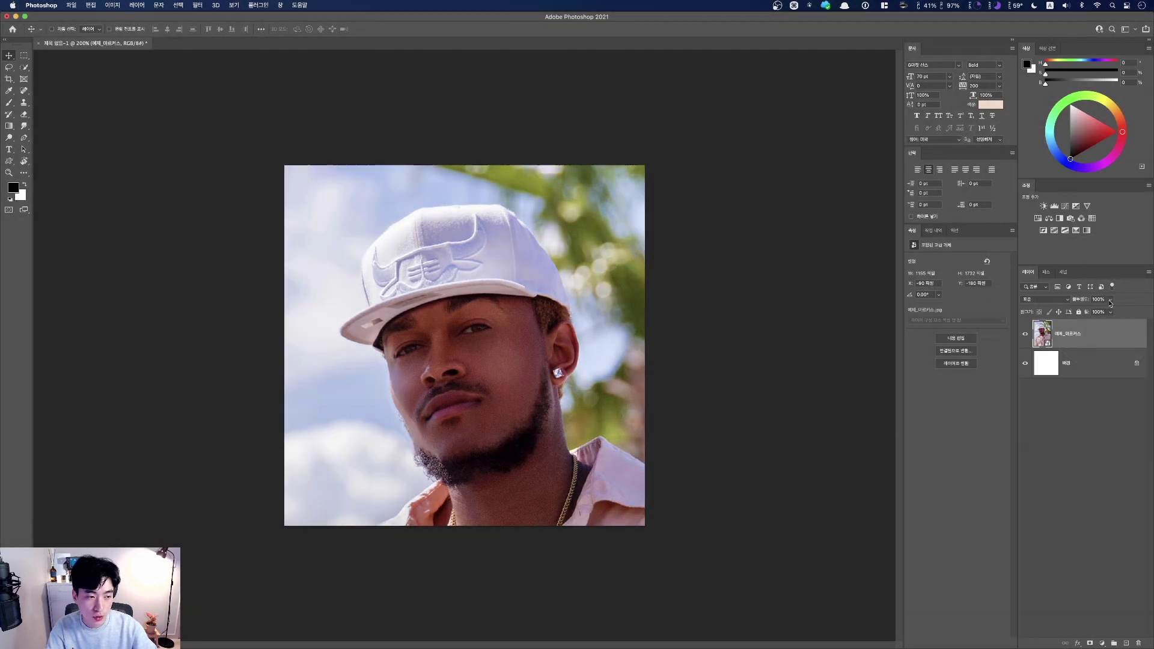
# Lower the opacity of the portrait photo layer to 54%
pyautogui.click(1111, 300)
pyautogui.moveTo(1096, 312)
pyautogui.mouseDown()
pyautogui.moveTo(1079, 312)
pyautogui.moveTo(1093, 312)
pyautogui.mouseUp()
pyautogui.click(1097, 335)
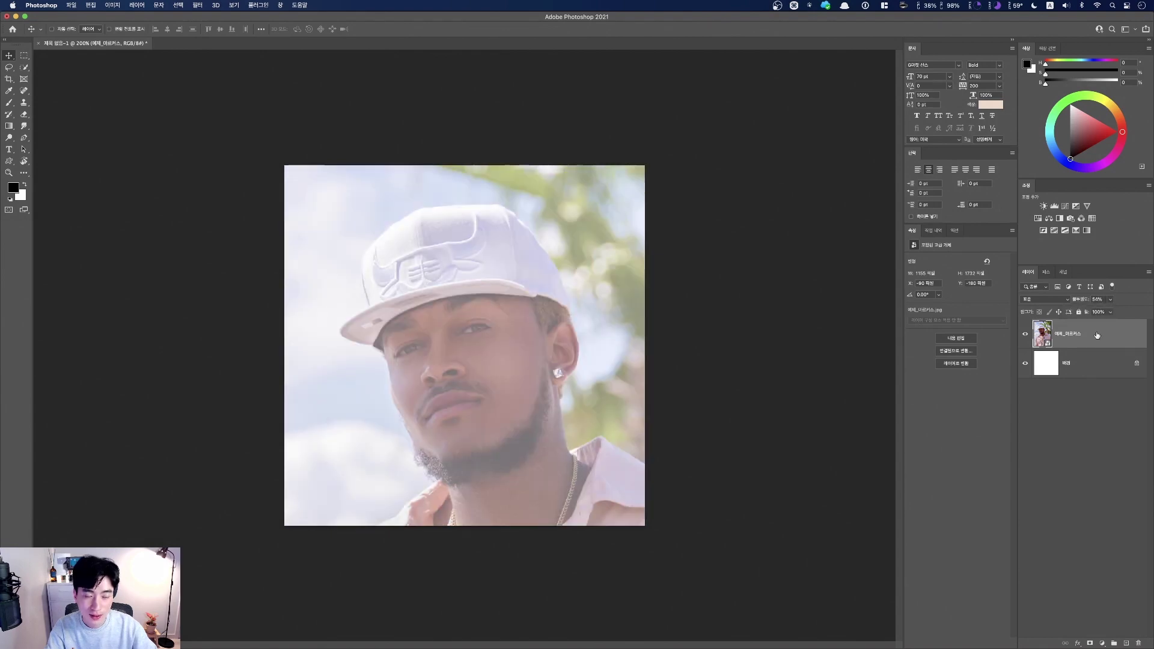
pyautogui.press('ctrl')
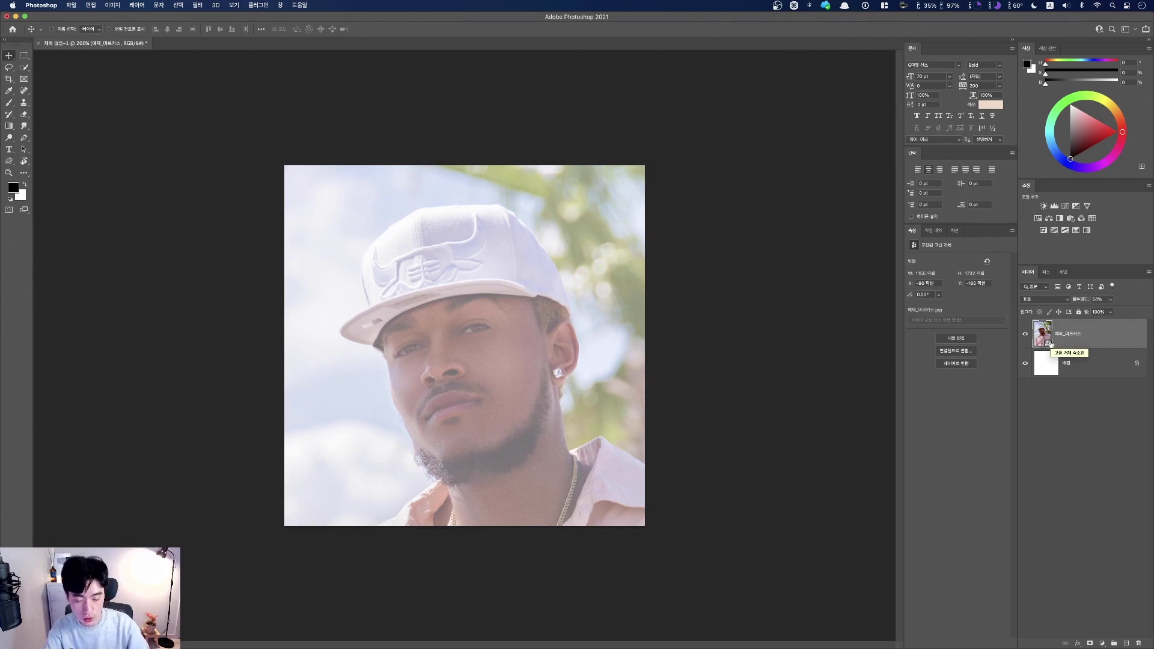
# Try opacities of 70%, 30%, 47%, 80% and 100% on the portrait photo layer
pyautogui.press('7')
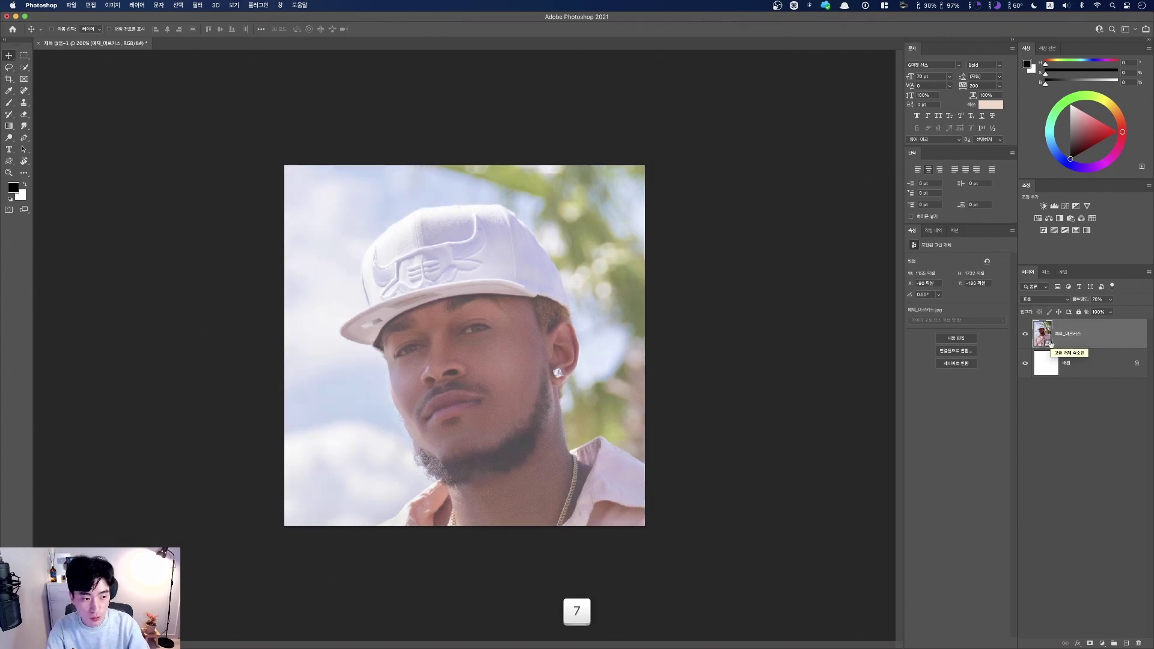
pyautogui.press('fn')
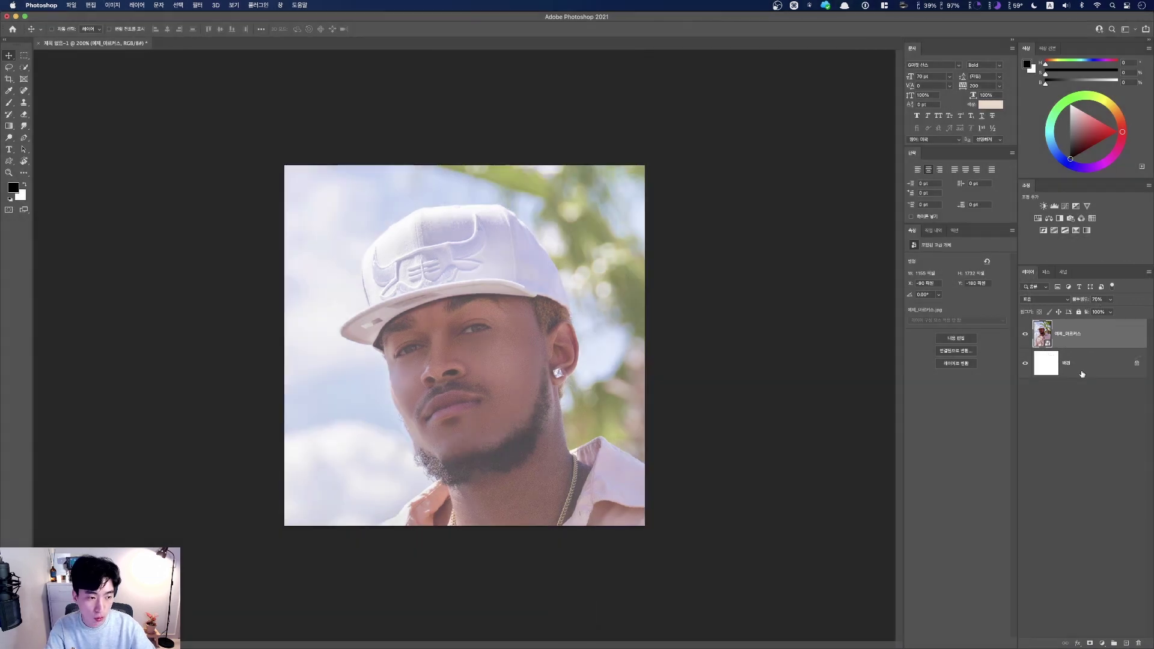
pyautogui.press('3')
pyautogui.press('fn')
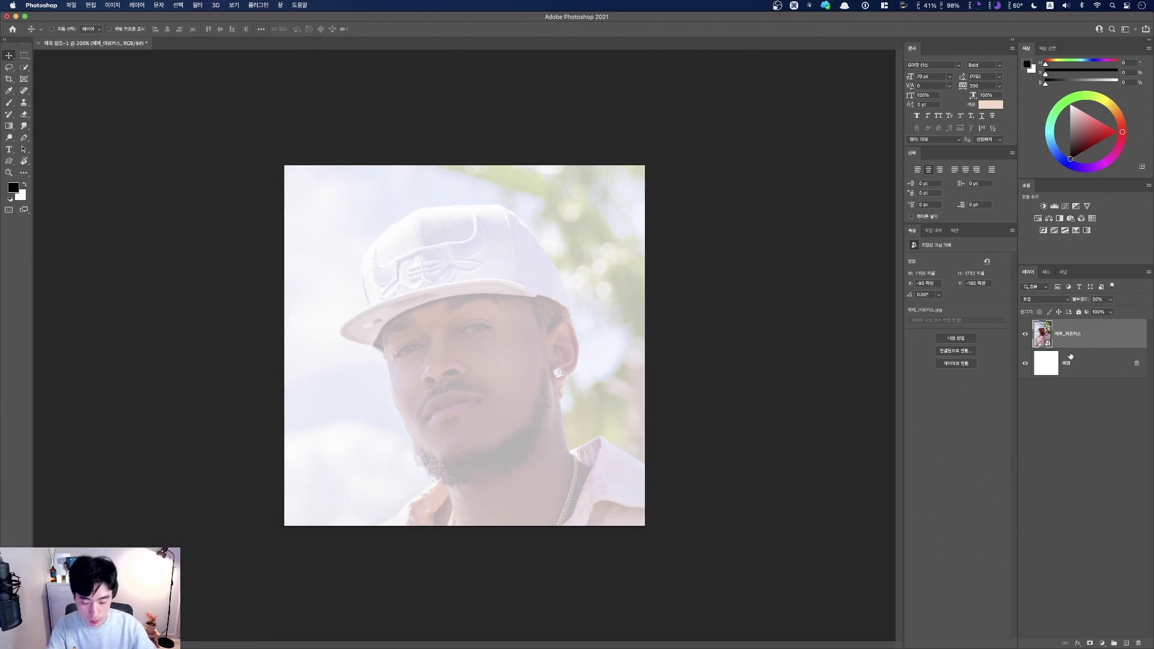
pyautogui.press('4')
pyautogui.press('7')
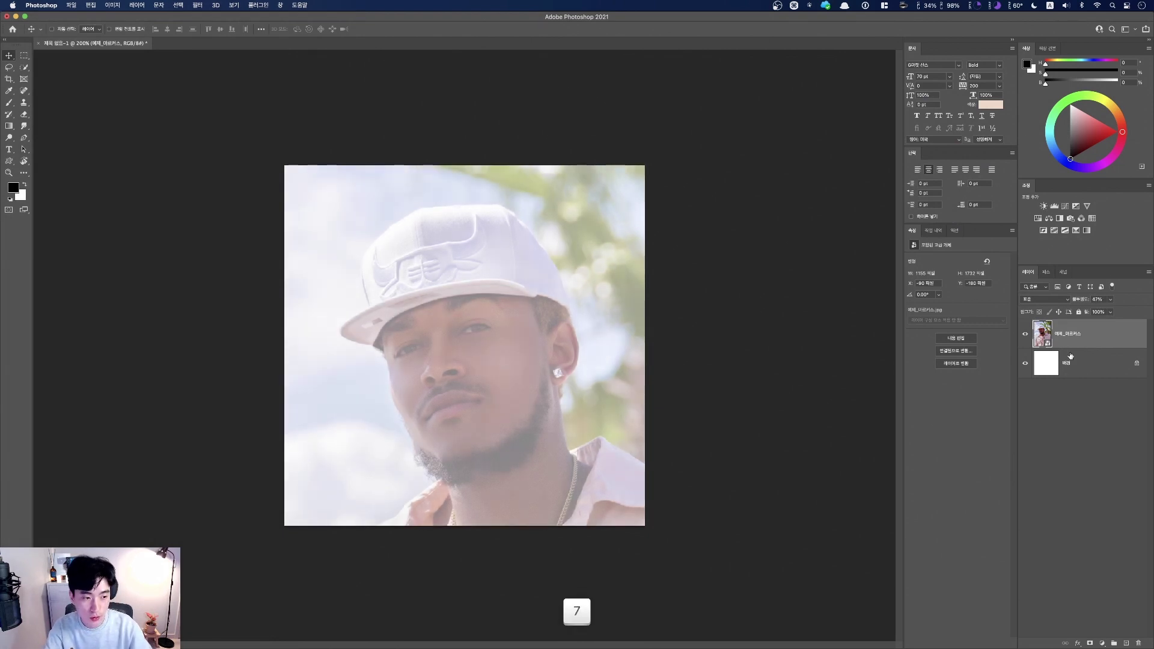
pyautogui.press('8')
pyautogui.press('fn')
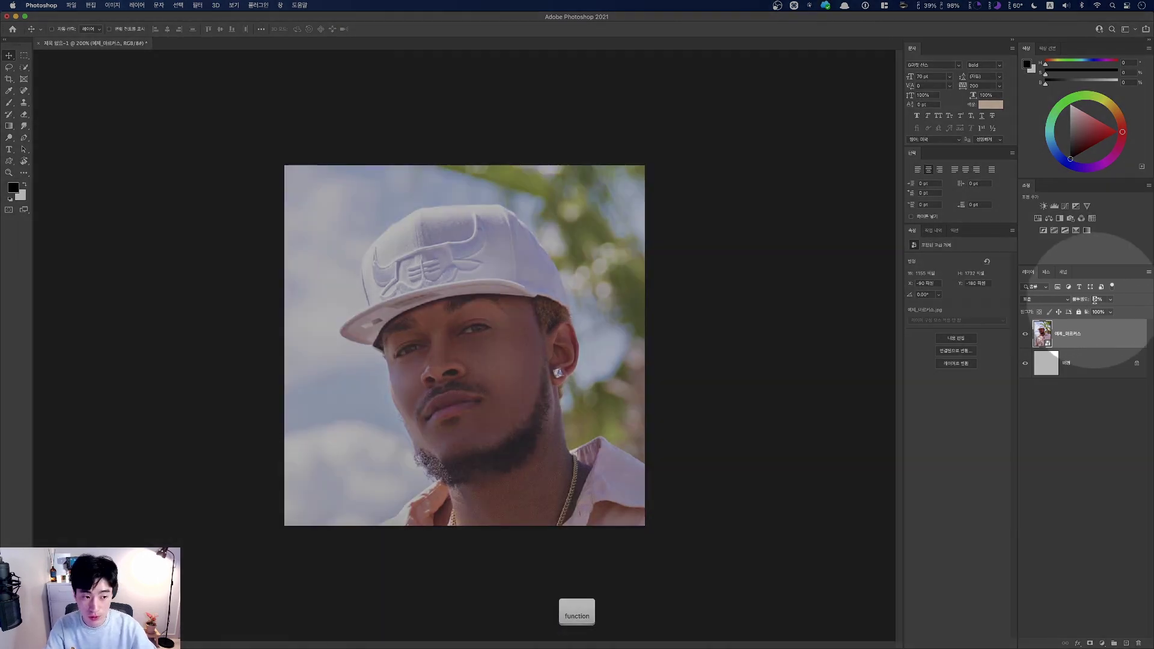
pyautogui.press('0')
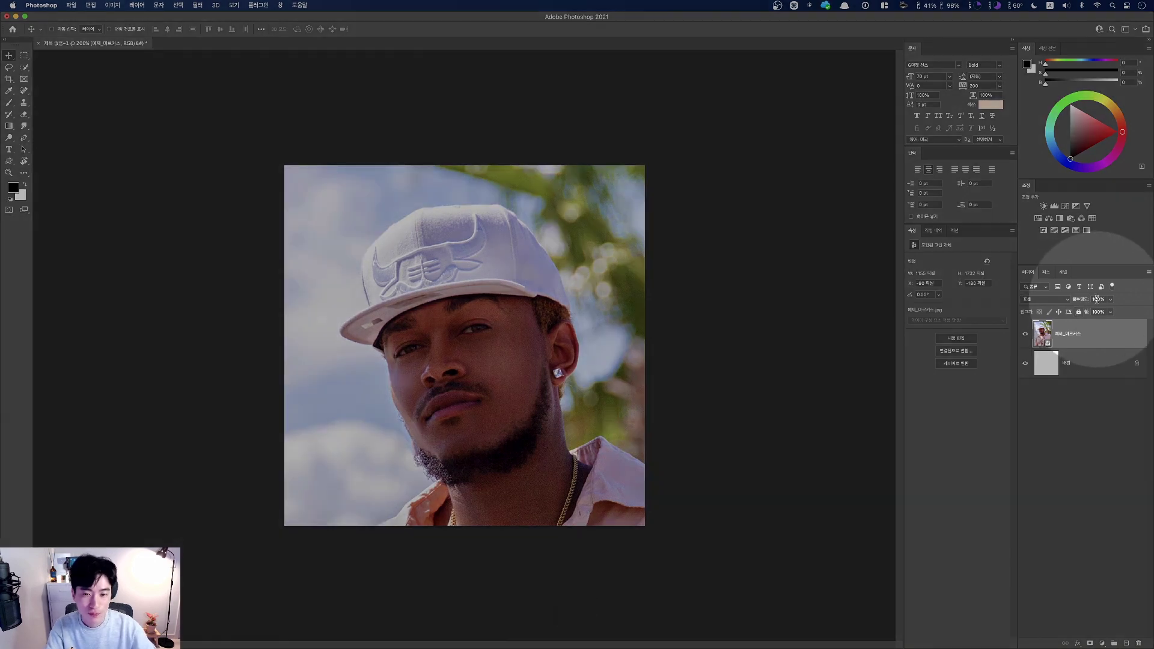
# Set the opacity of the portrait photo layer to 50%
pyautogui.press('fn')
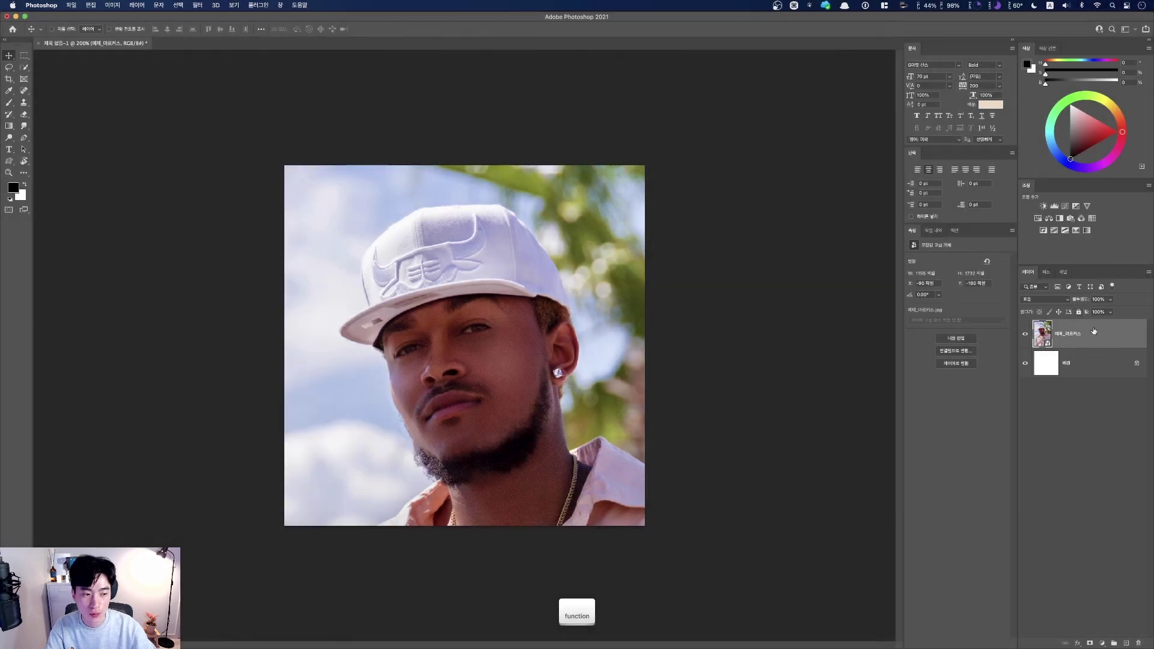
pyautogui.press('5')
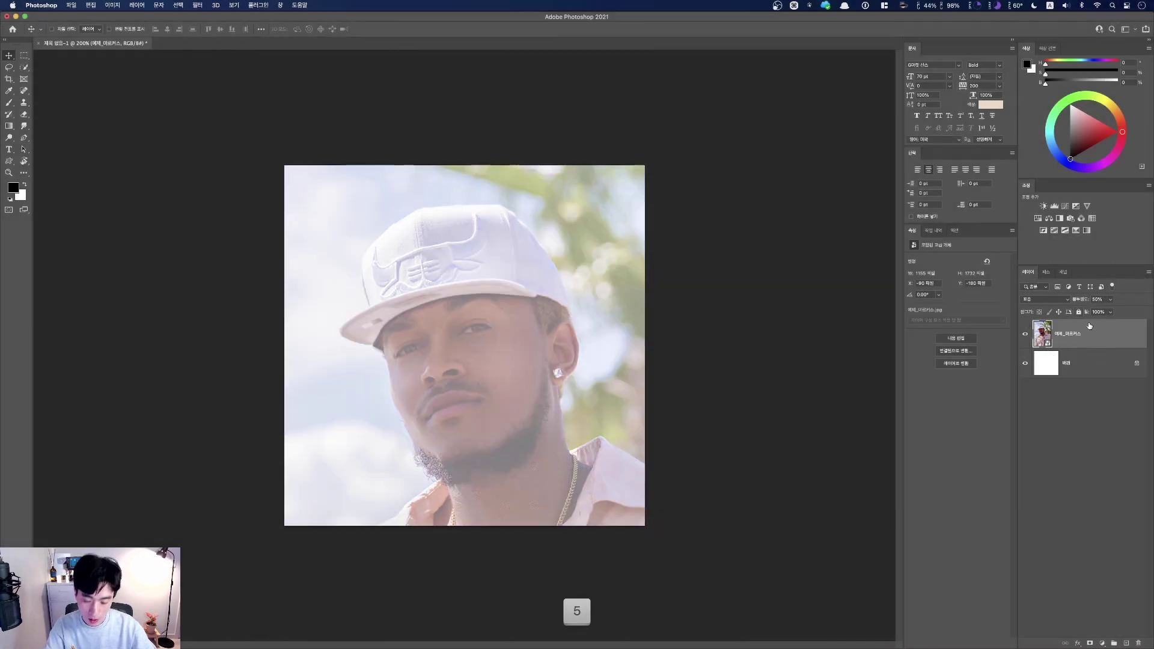
pyautogui.press('fn')
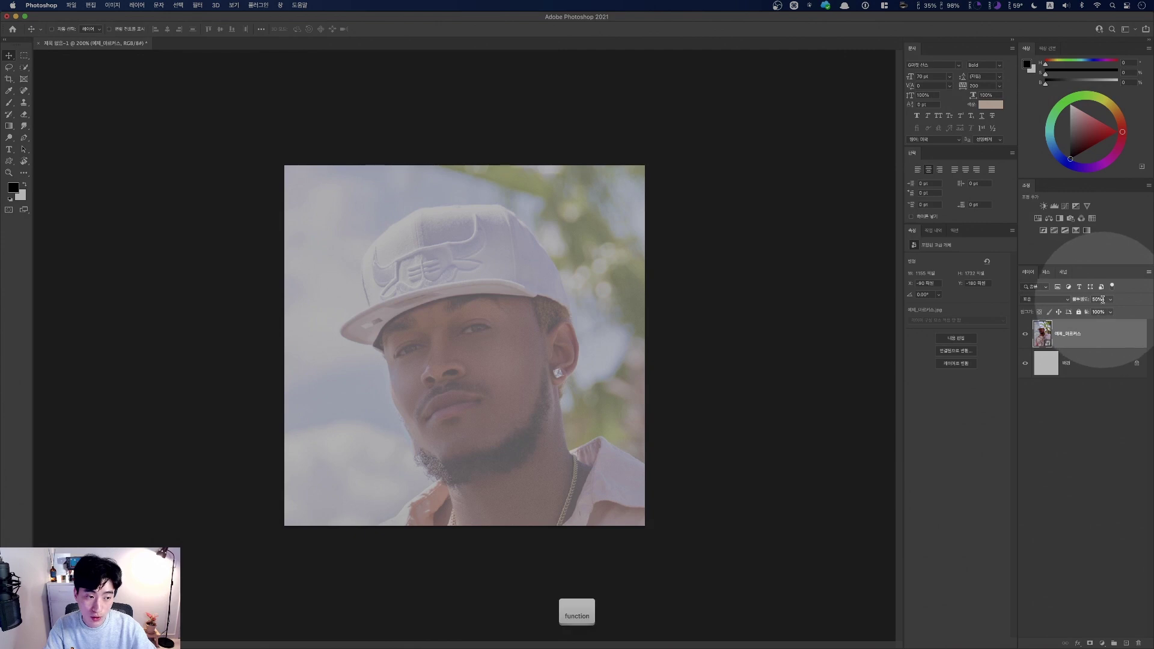
pyautogui.press('fn')
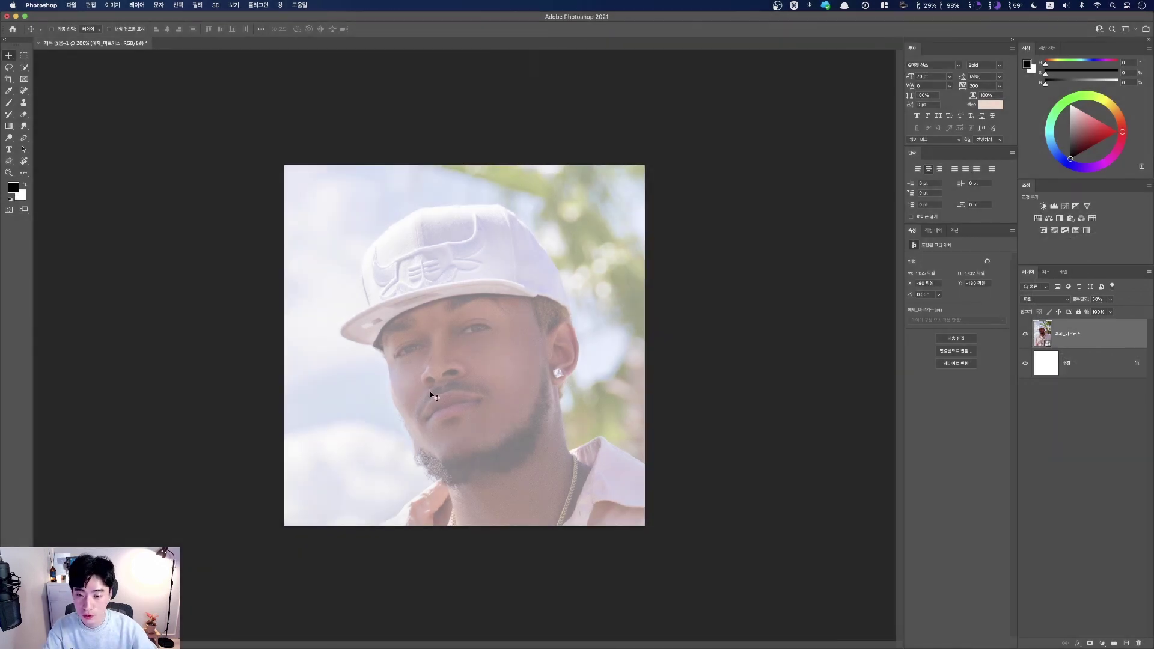
pyautogui.press('fn')
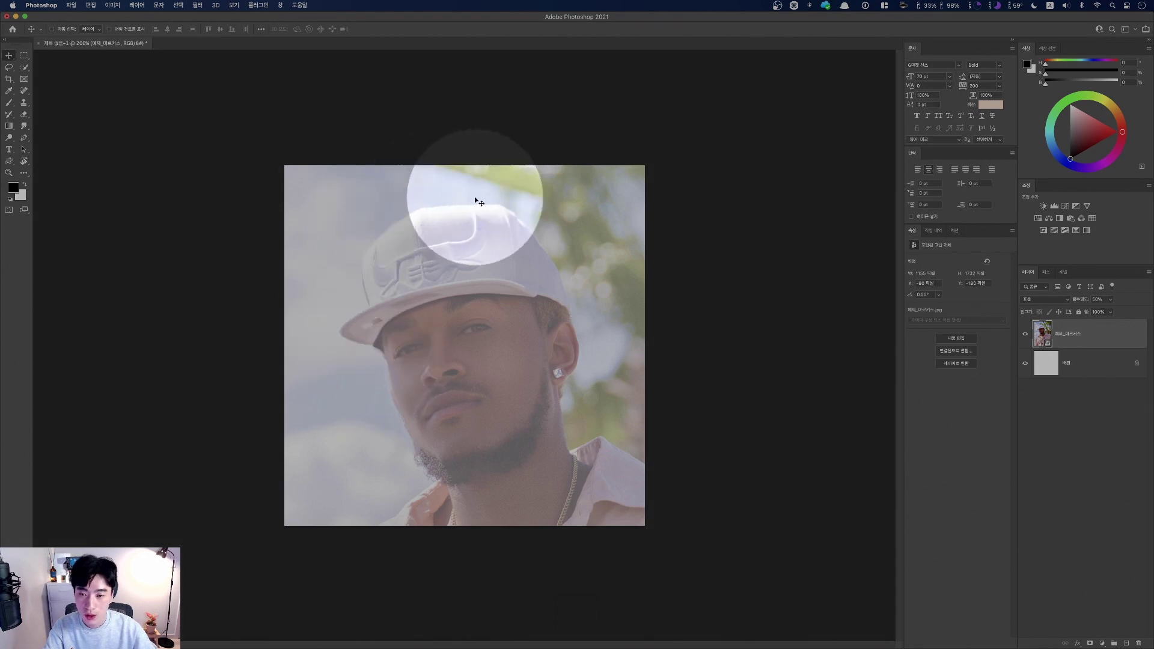
pyautogui.press('fn')
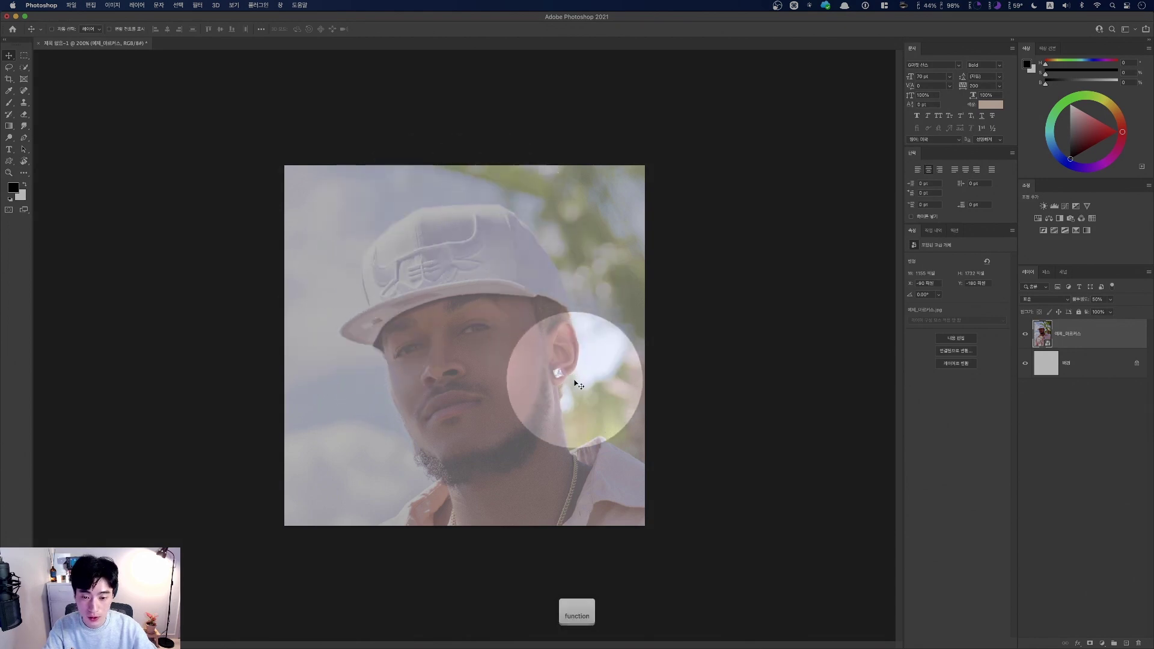
pyautogui.press('fn')
pyautogui.press('fn')
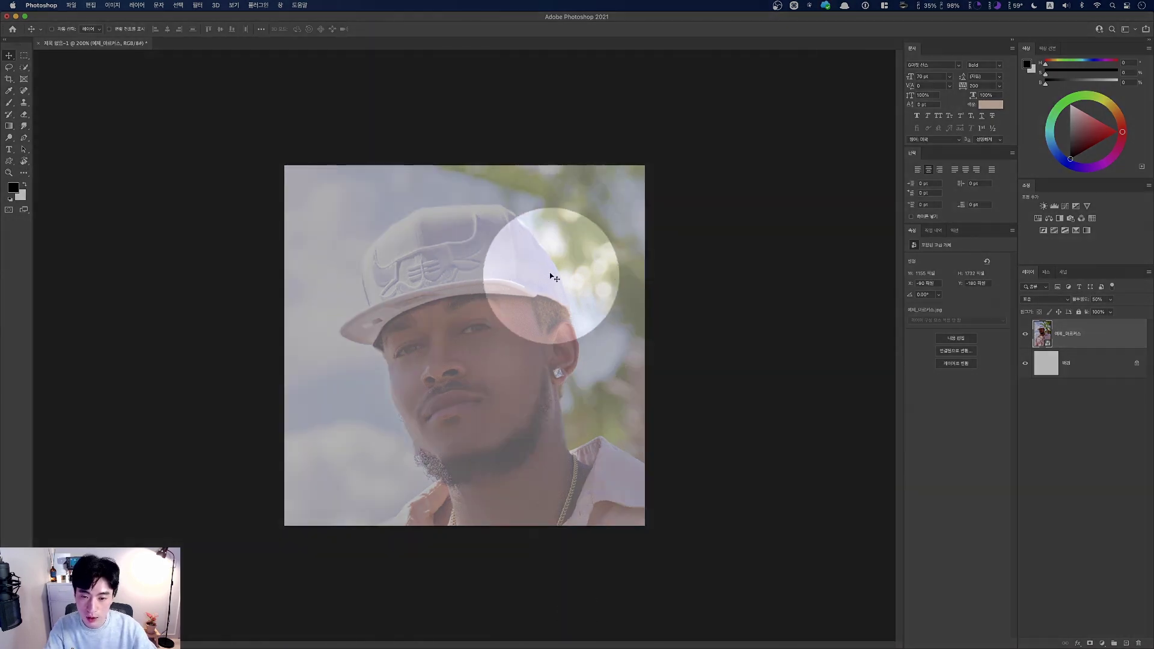
pyautogui.press('fn')
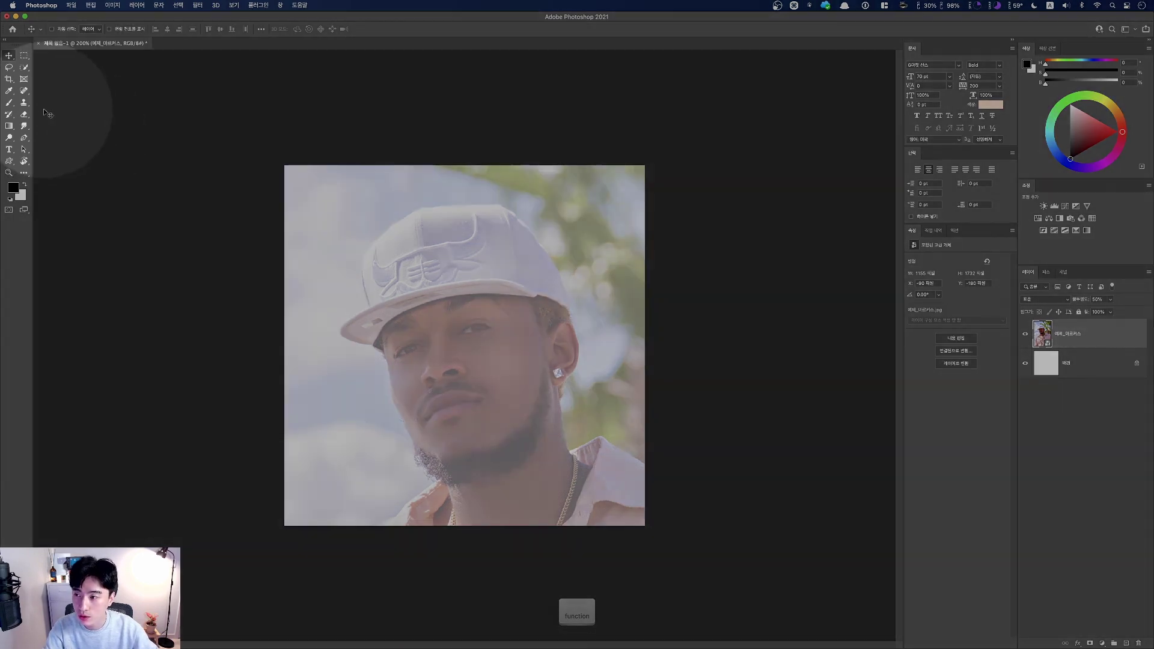
# Activate the Brush tool and add a new empty layer above the portrait photo layer
pyautogui.click(10, 104)
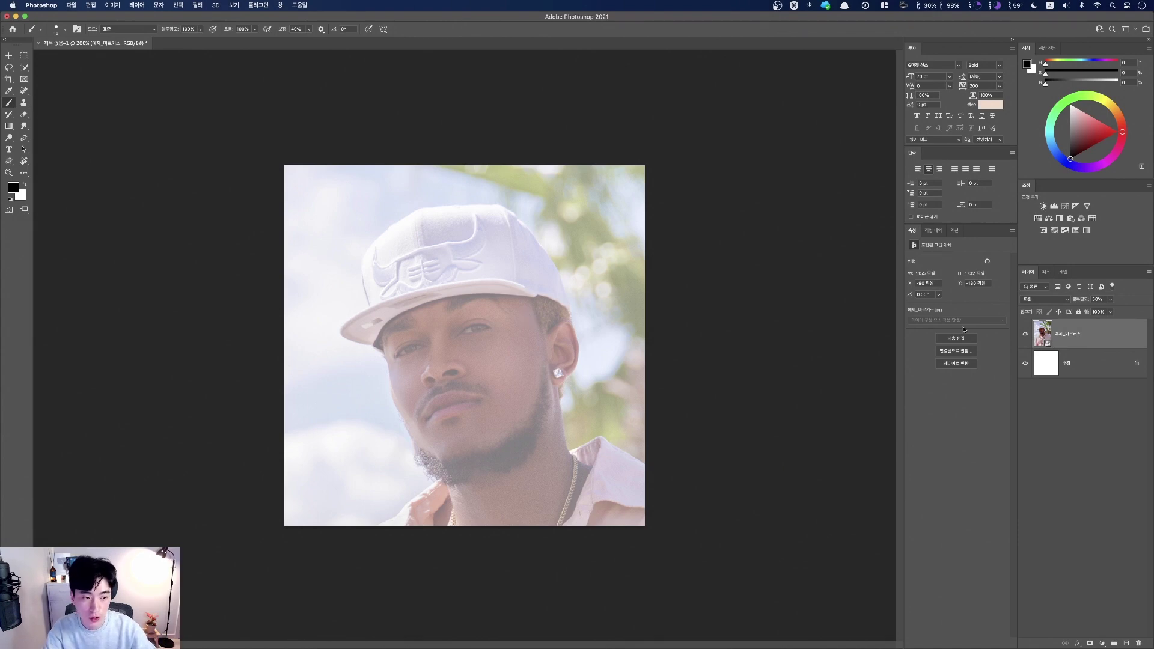
pyautogui.press('fn')
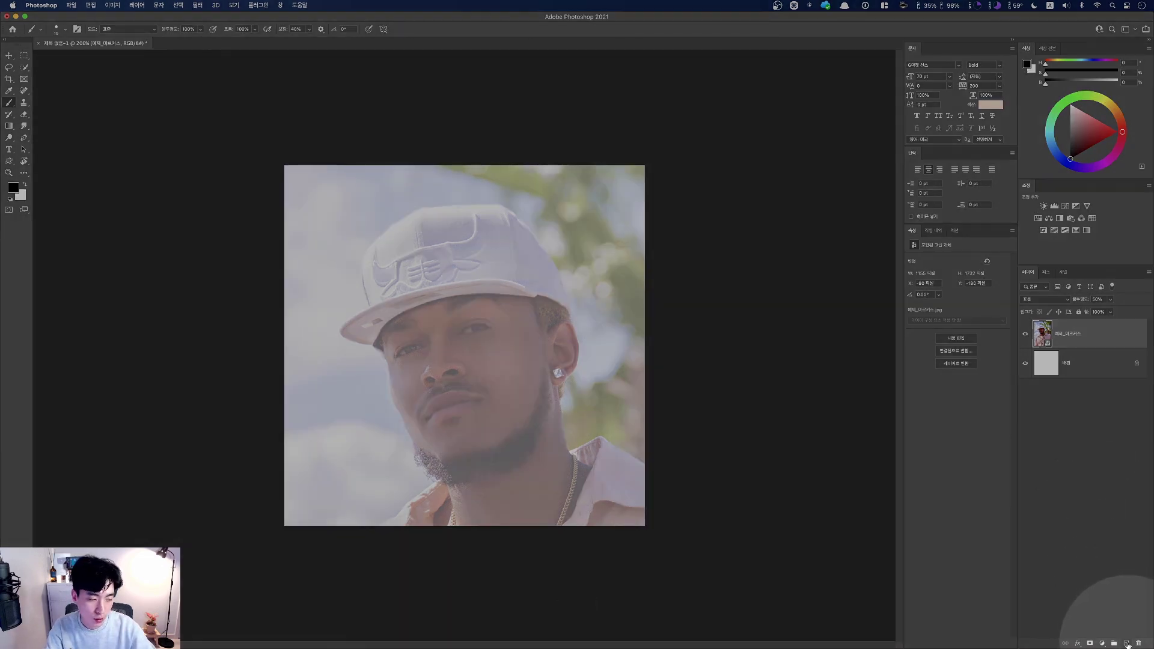
pyautogui.press('fn')
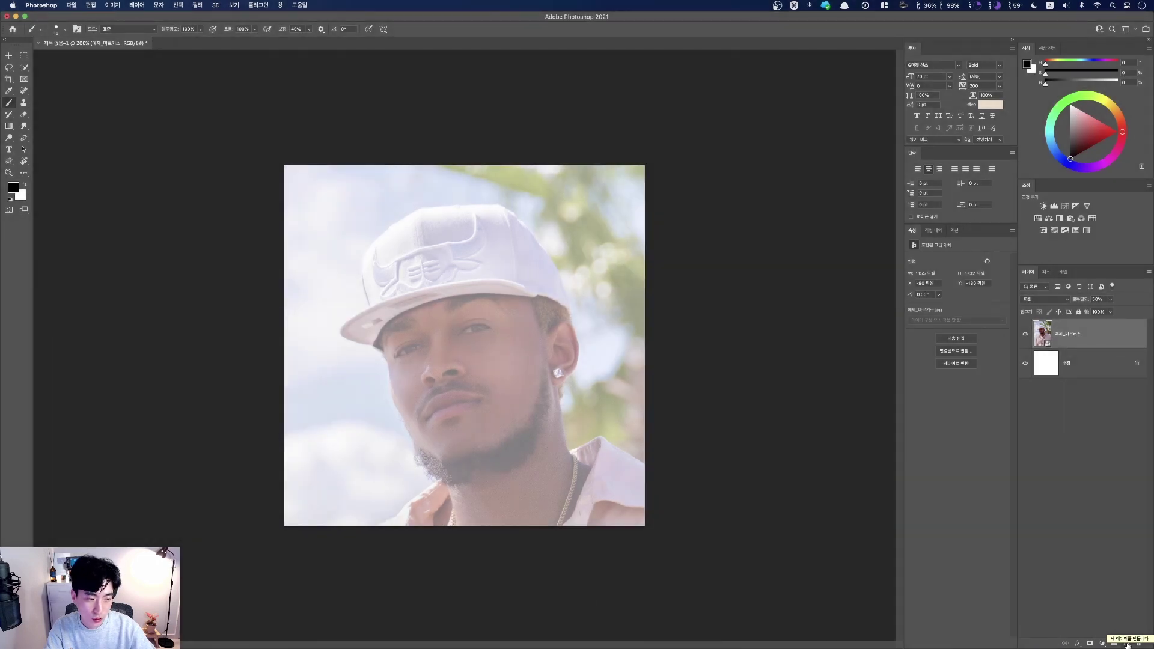
pyautogui.click(1127, 644)
pyautogui.click(1026, 334)
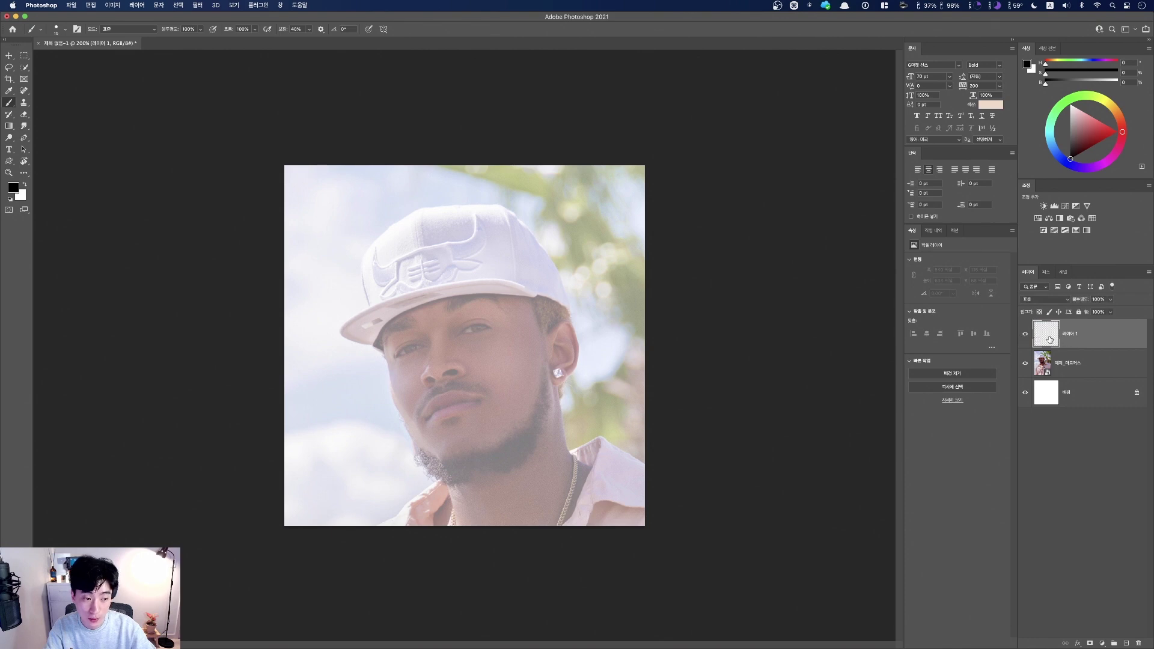
# Open the brush preset picker and examine the general and dry media brush groups by collapsing and expanding them
pyautogui.press('fn')
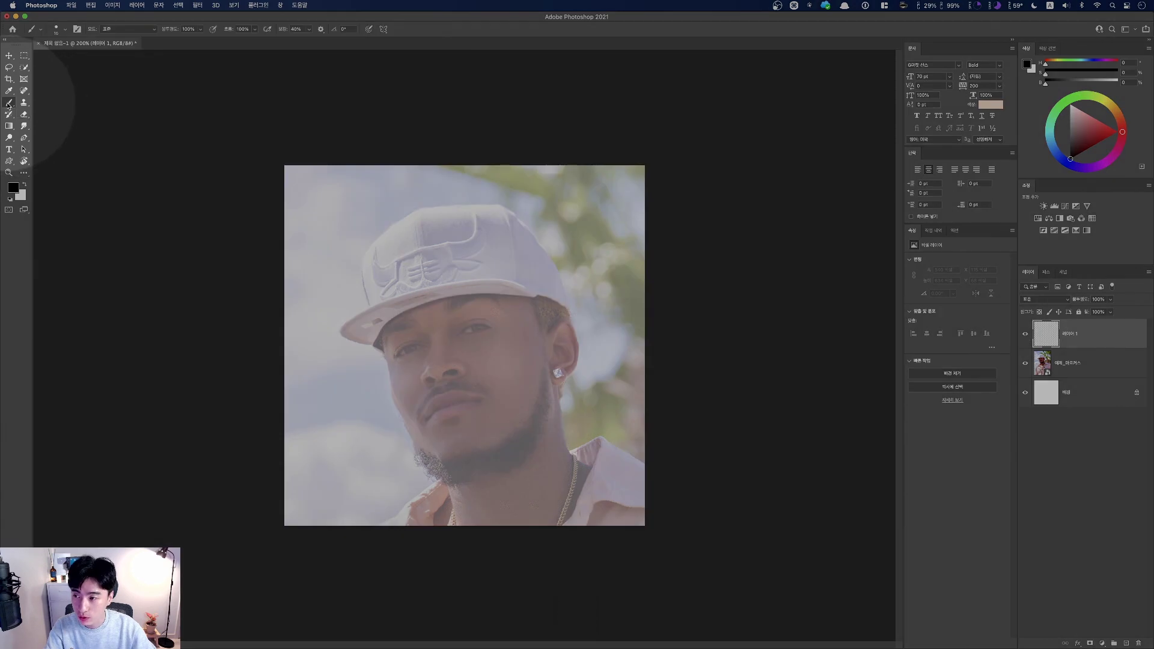
pyautogui.press('fn')
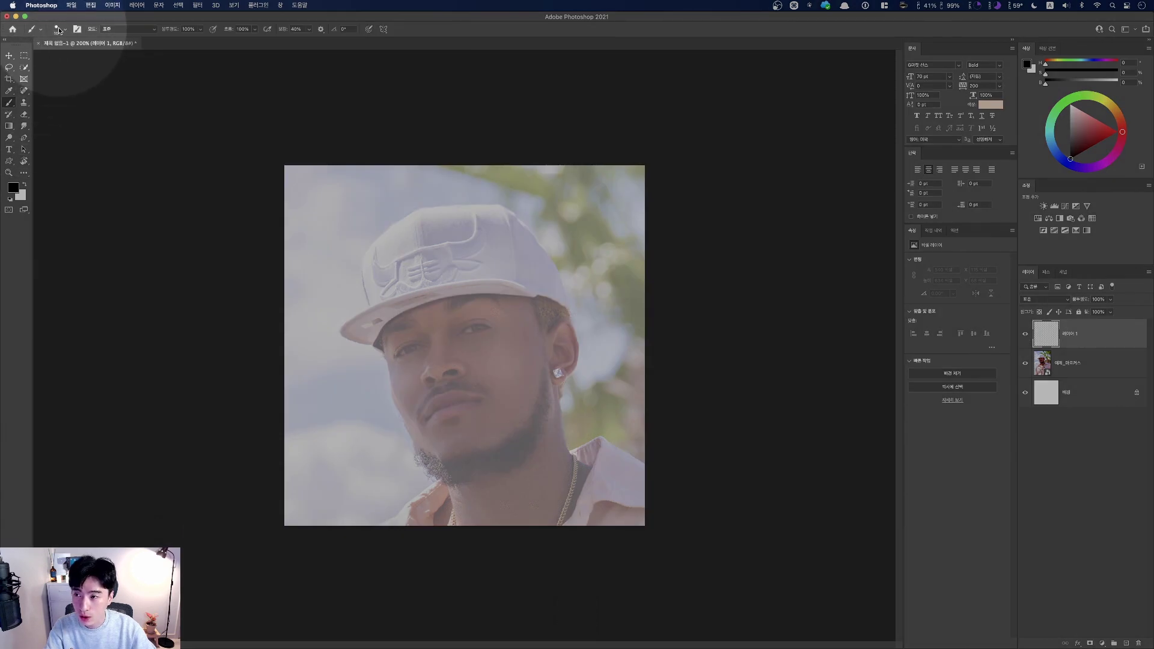
pyautogui.press('fn')
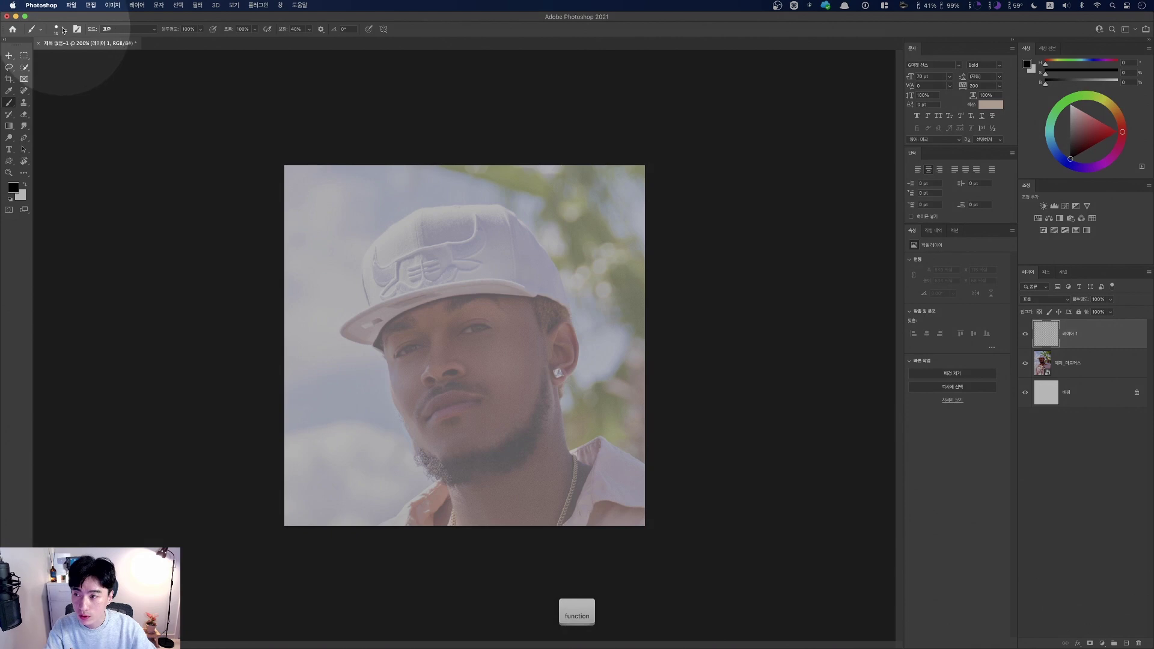
pyautogui.click(61, 31)
pyautogui.press('fn')
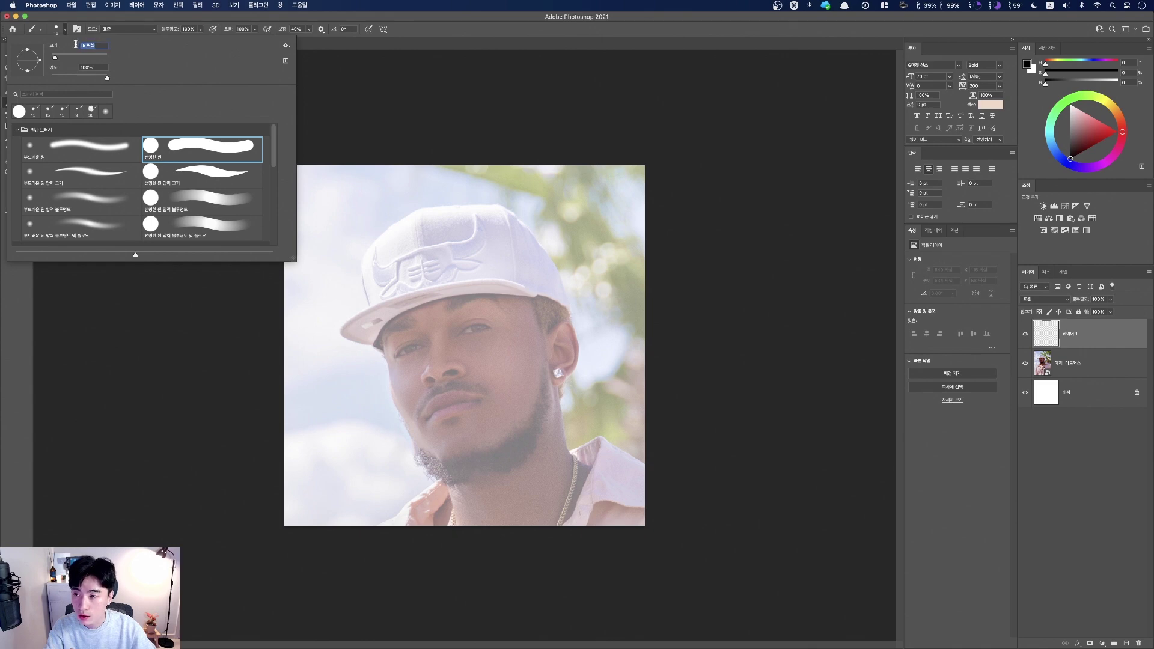
pyautogui.press('Tab')
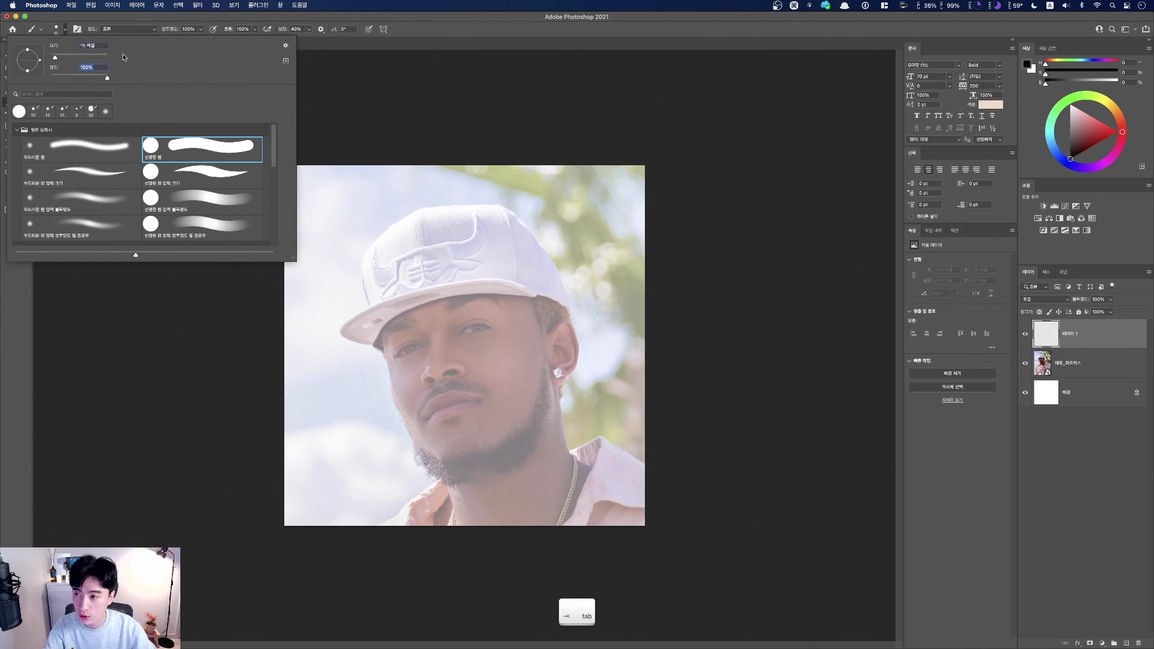
pyautogui.press('fn')
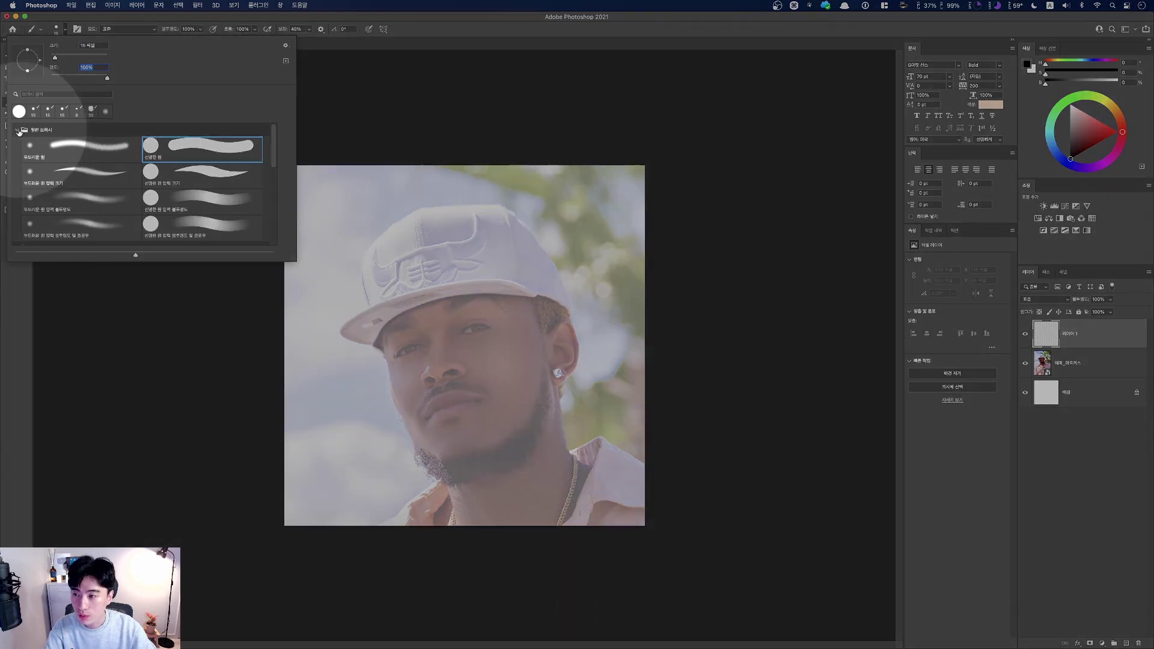
pyautogui.click(18, 129)
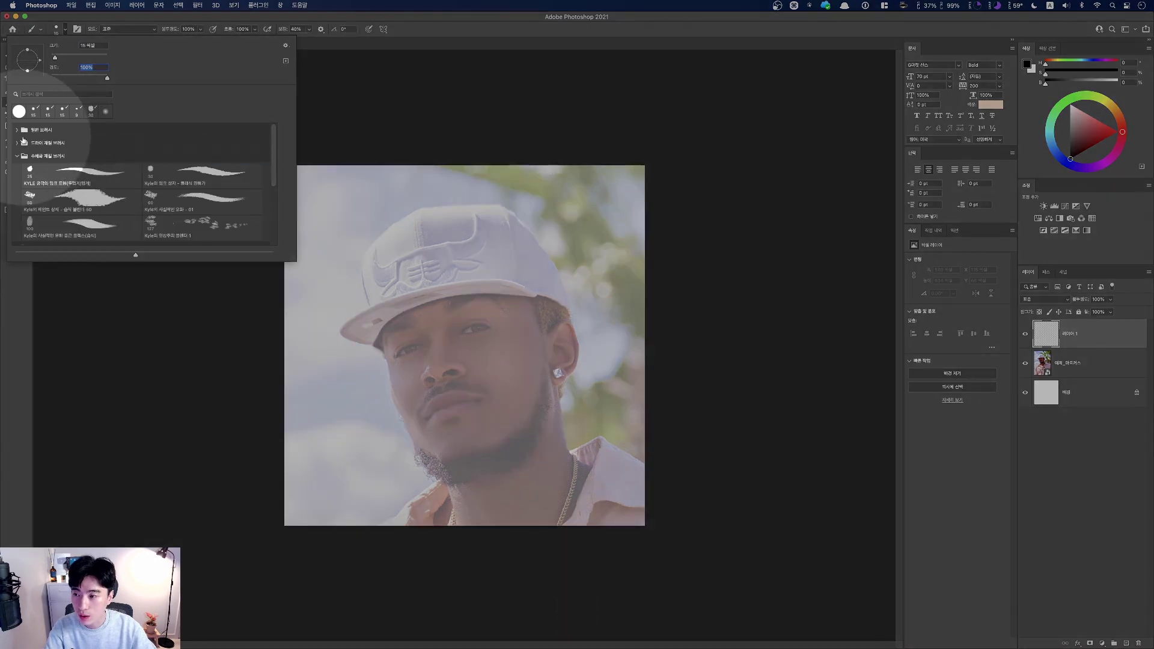
pyautogui.click(17, 140)
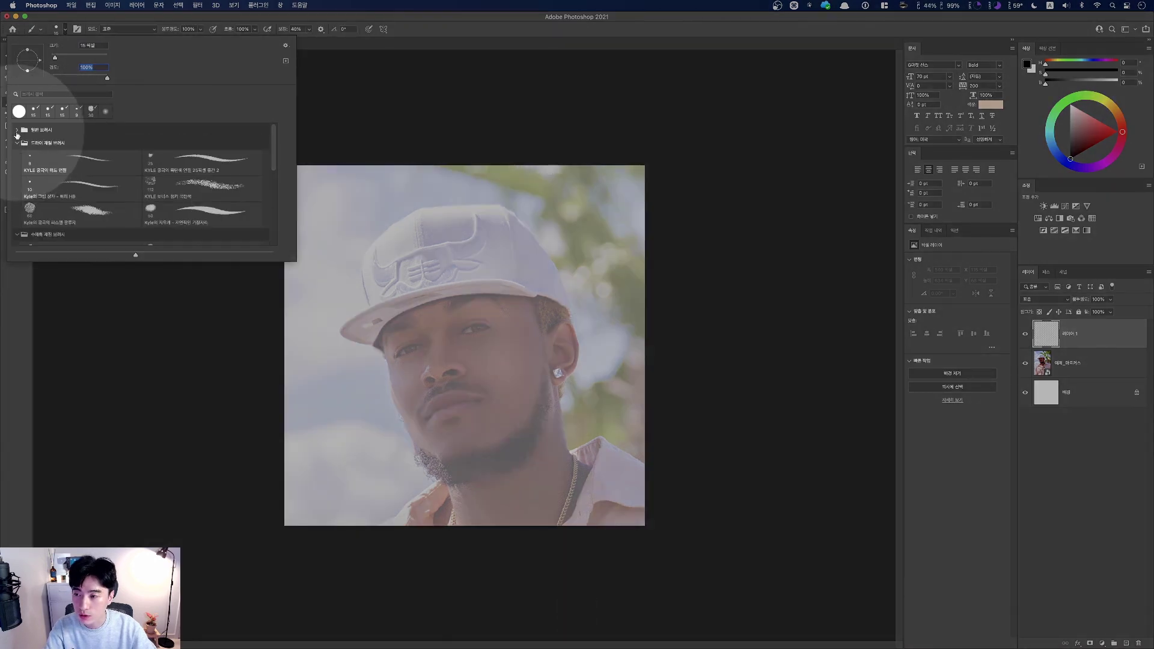
pyautogui.click(17, 130)
pyautogui.press('fn')
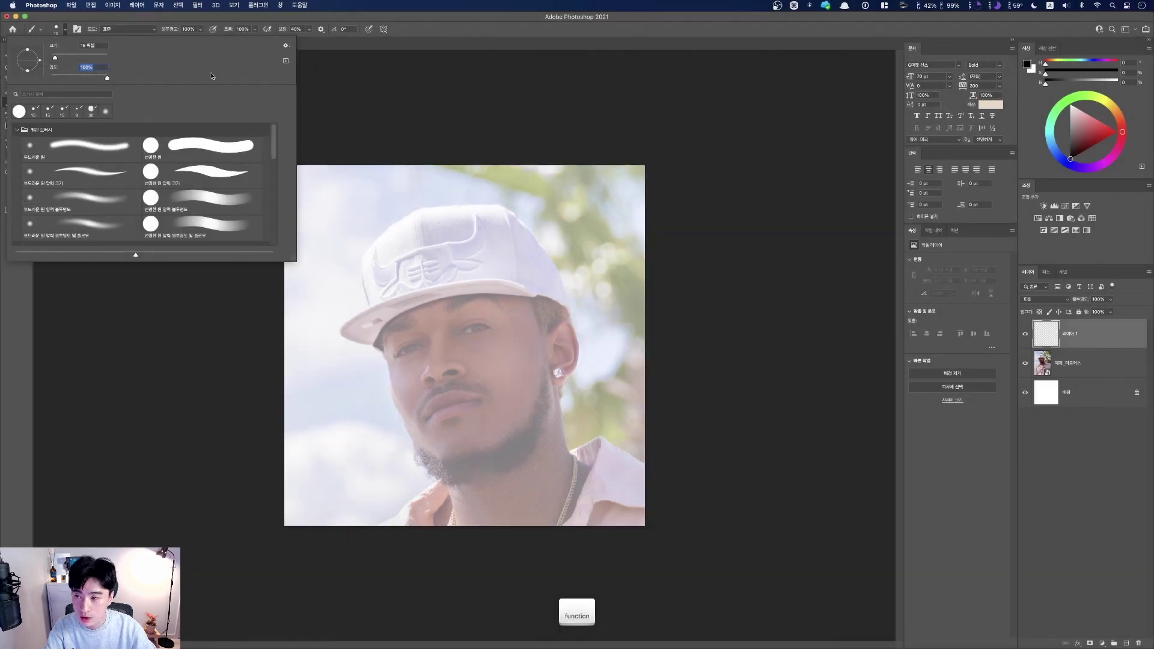
pyautogui.press('fn')
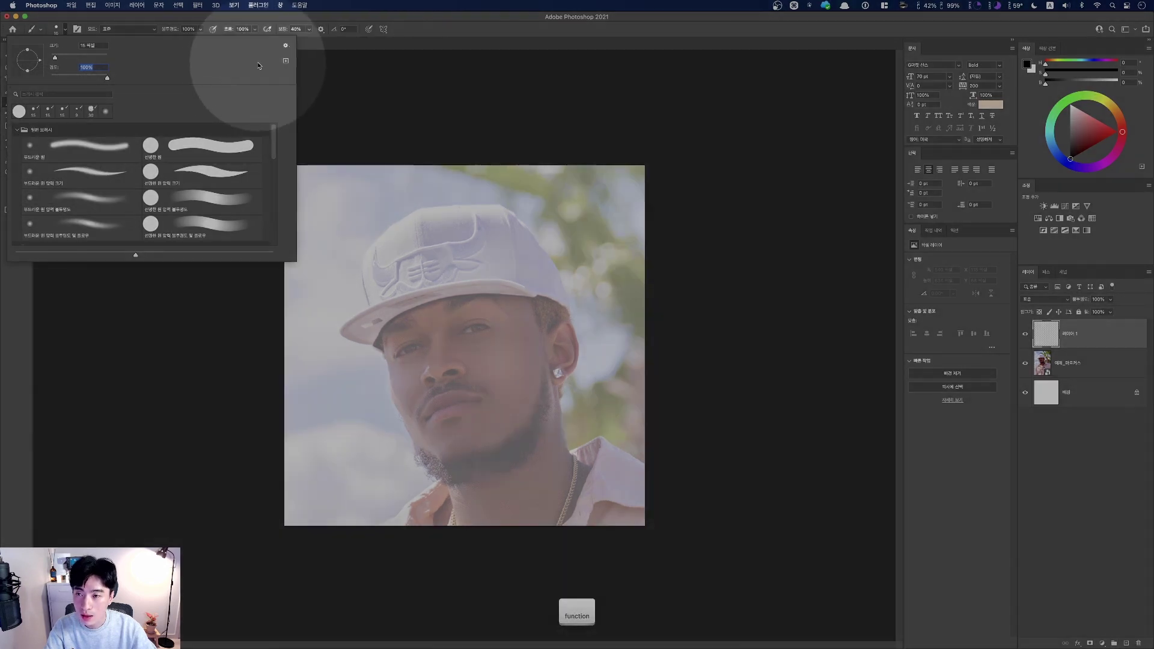
pyautogui.click(287, 47)
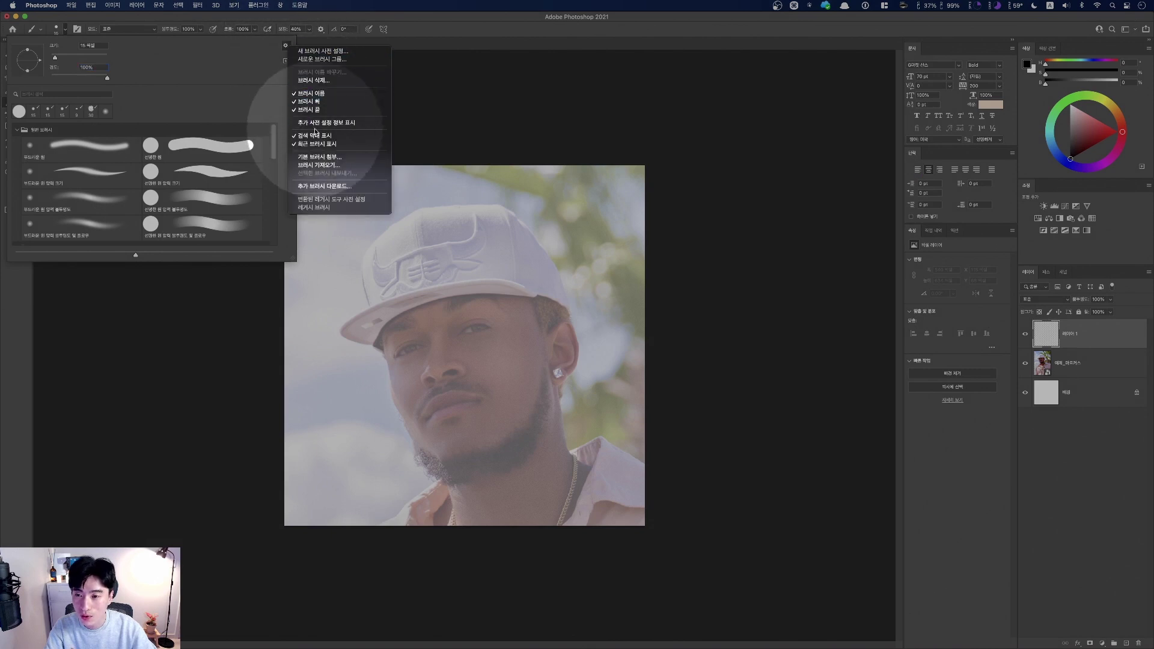
pyautogui.press('fn')
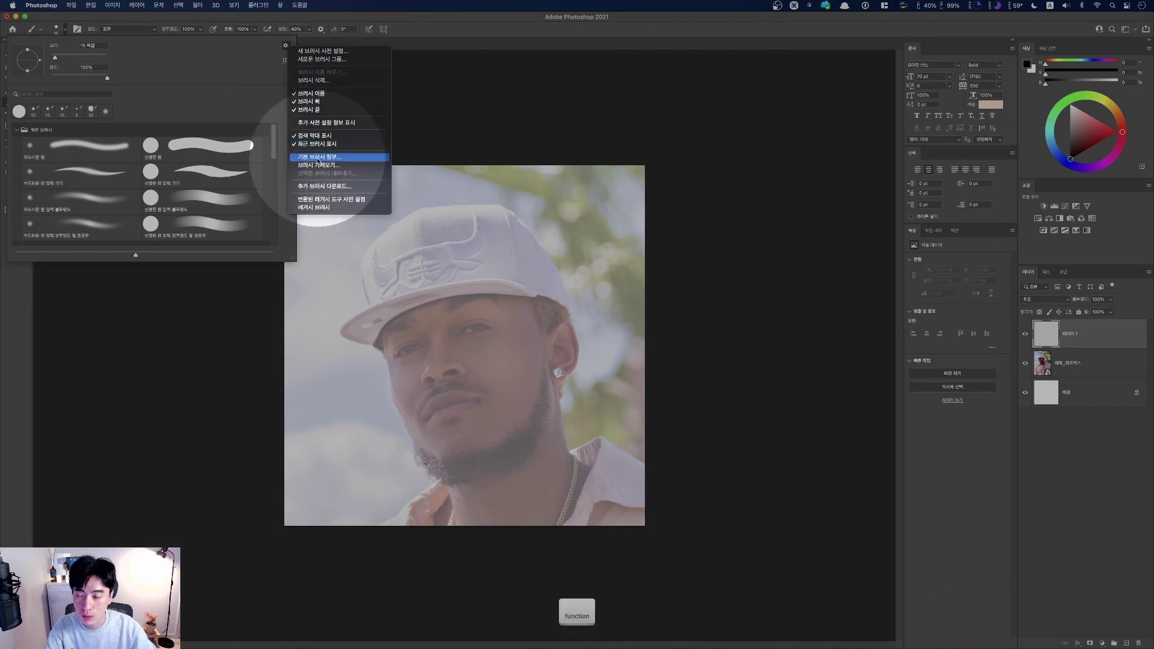
pyautogui.click(318, 158)
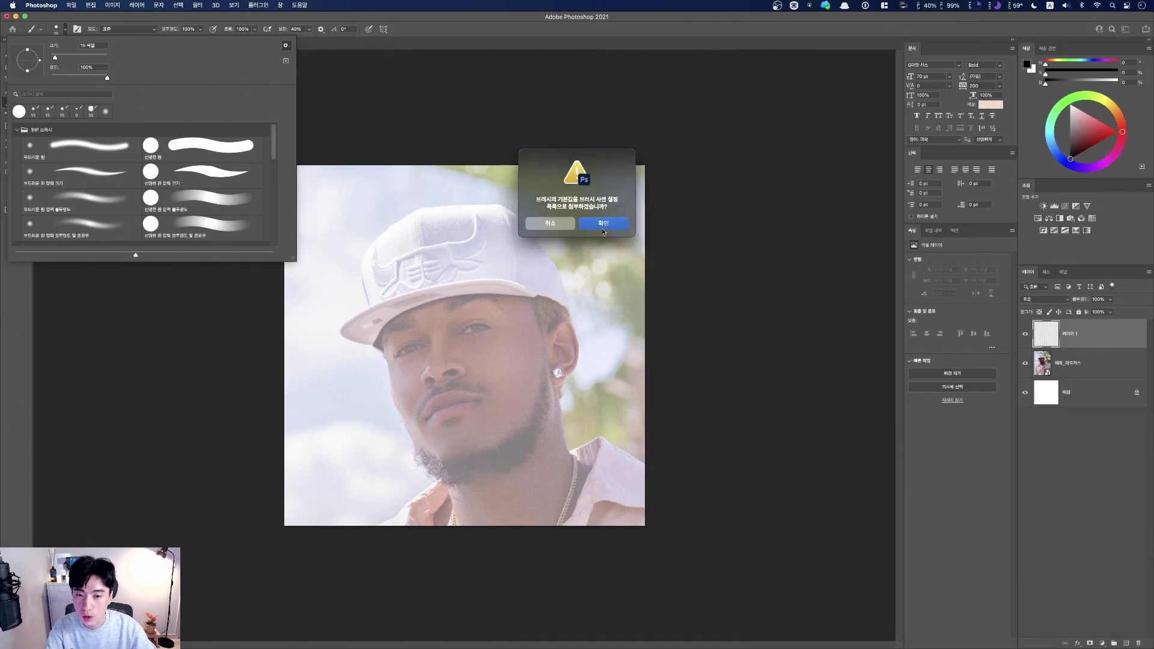
pyautogui.press('Escape')
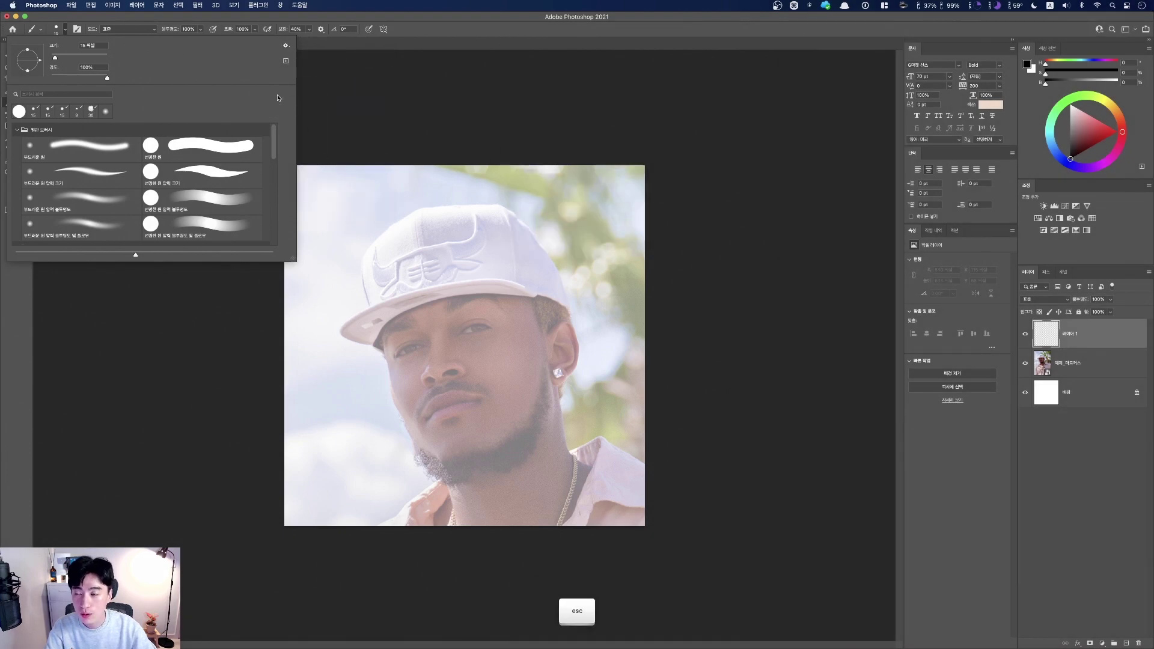
pyautogui.moveTo(274, 138)
pyautogui.mouseDown()
pyautogui.moveTo(270, 181)
pyautogui.moveTo(269, 121)
pyautogui.mouseUp()
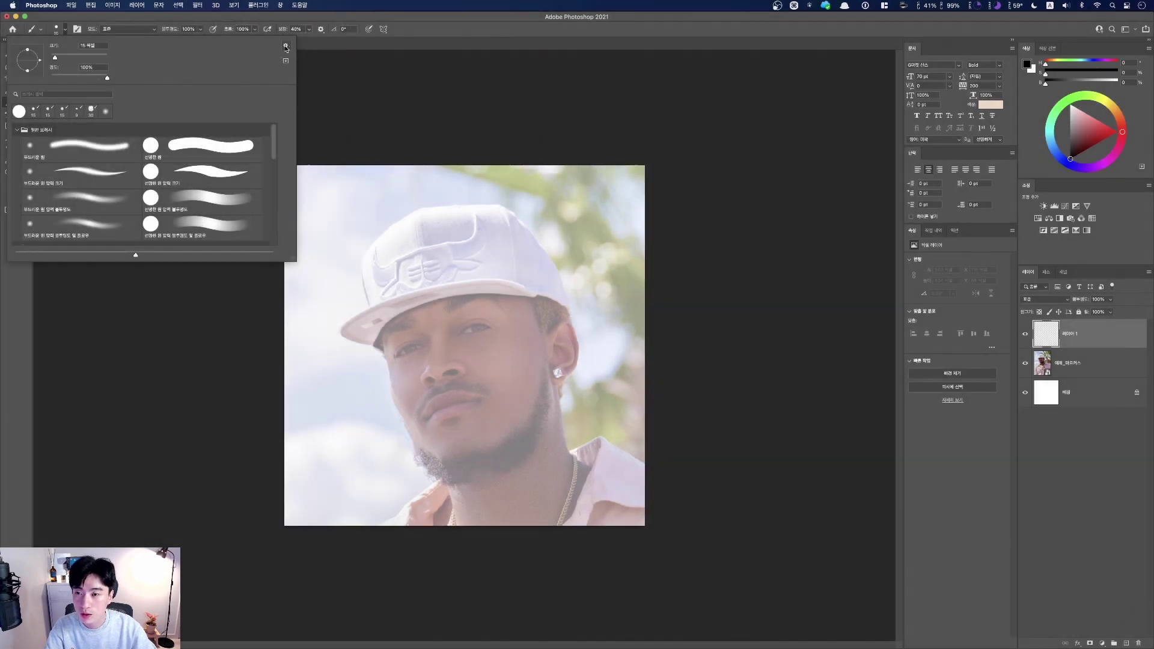
# Try the brush list without brush names and without stroke previews, and restore the display of both
pyautogui.click(286, 46)
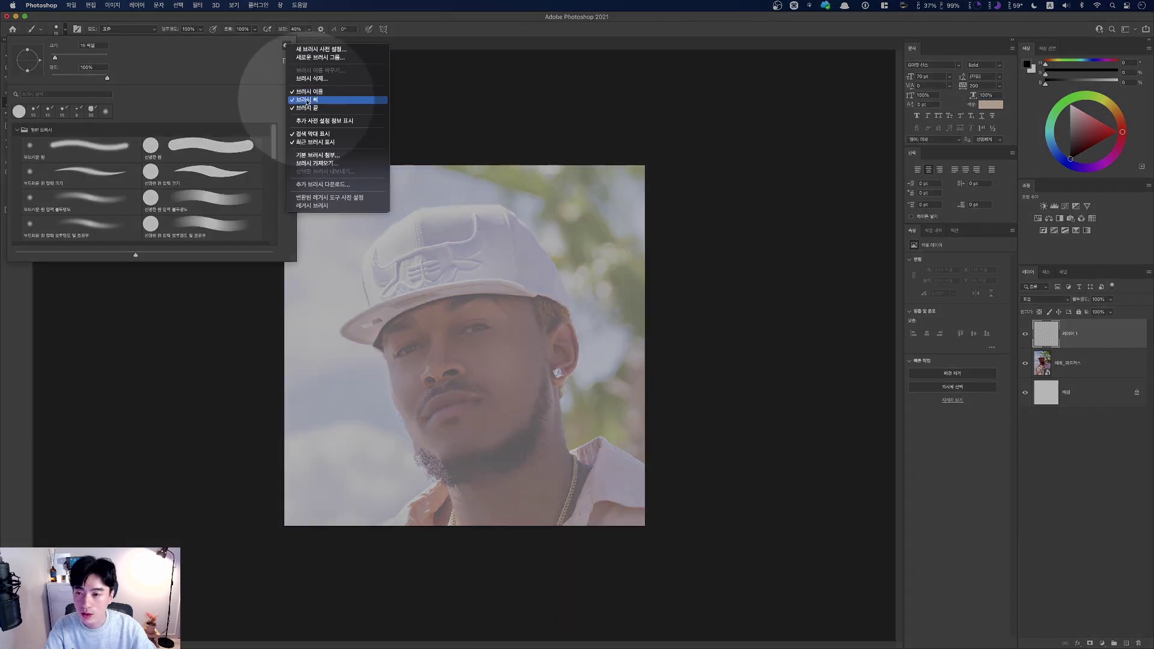
pyautogui.press('fn')
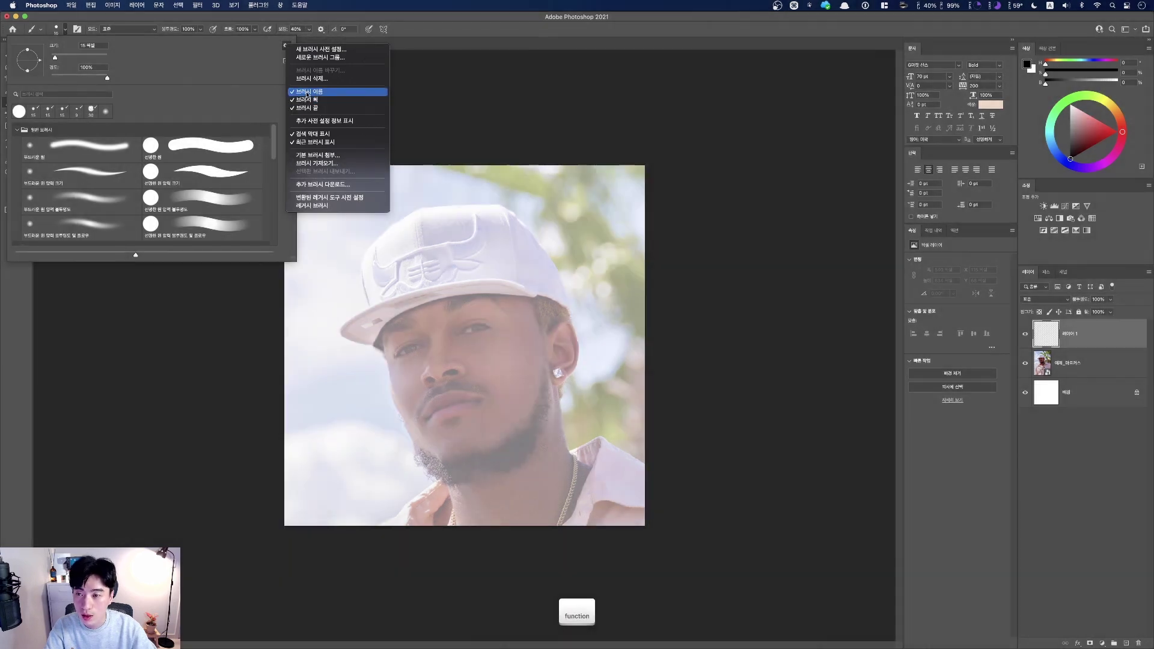
pyautogui.click(306, 91)
pyautogui.click(286, 45)
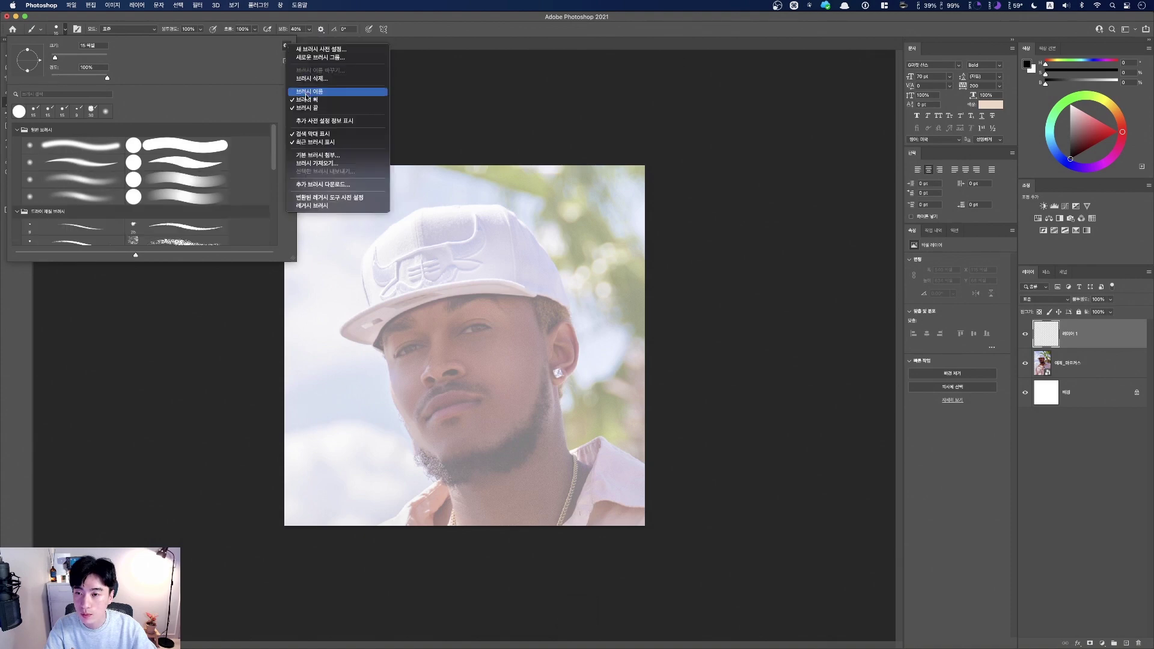
pyautogui.click(307, 94)
pyautogui.click(288, 46)
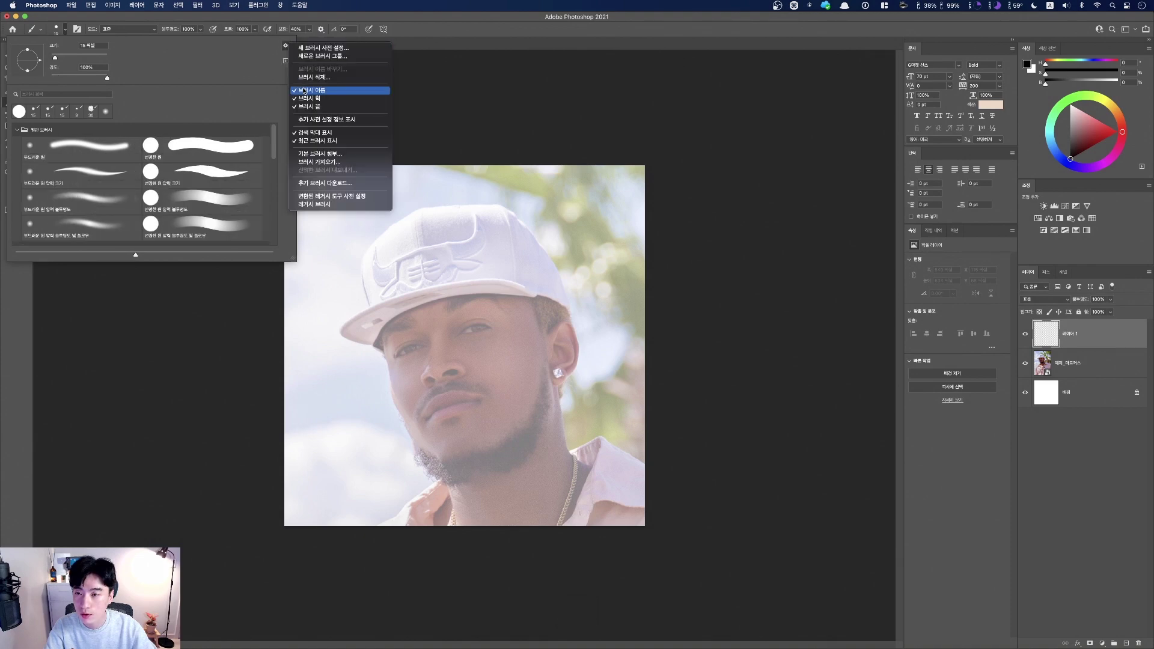
pyautogui.click(306, 92)
pyautogui.click(286, 45)
pyautogui.click(308, 101)
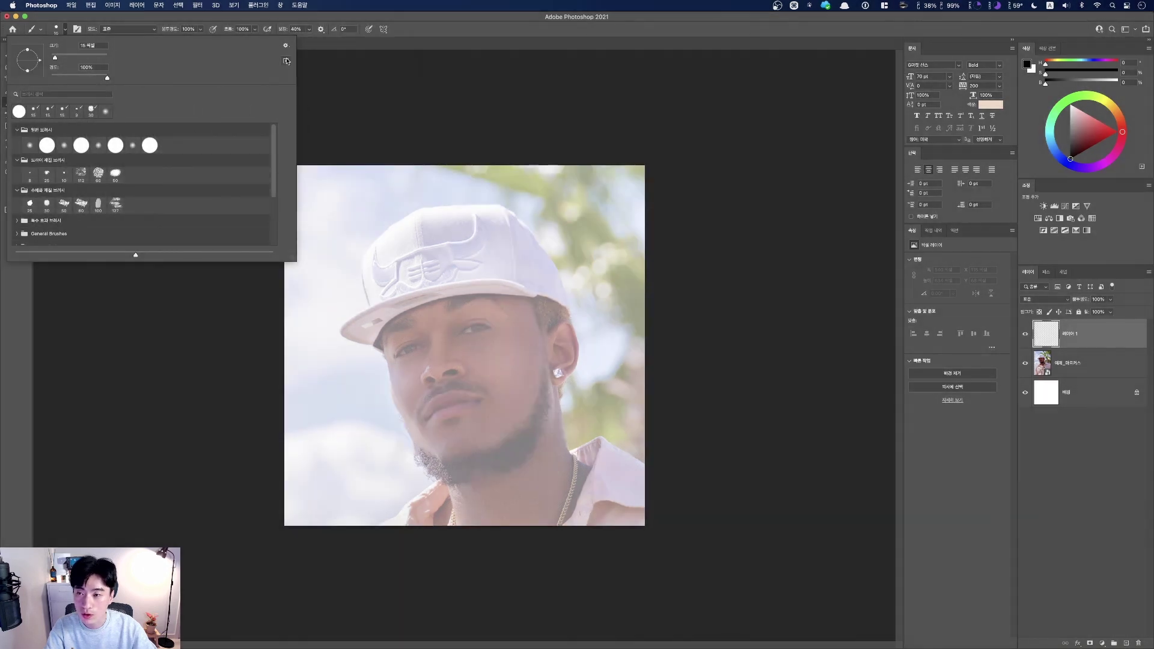
pyautogui.click(286, 46)
pyautogui.click(299, 54)
pyautogui.click(287, 46)
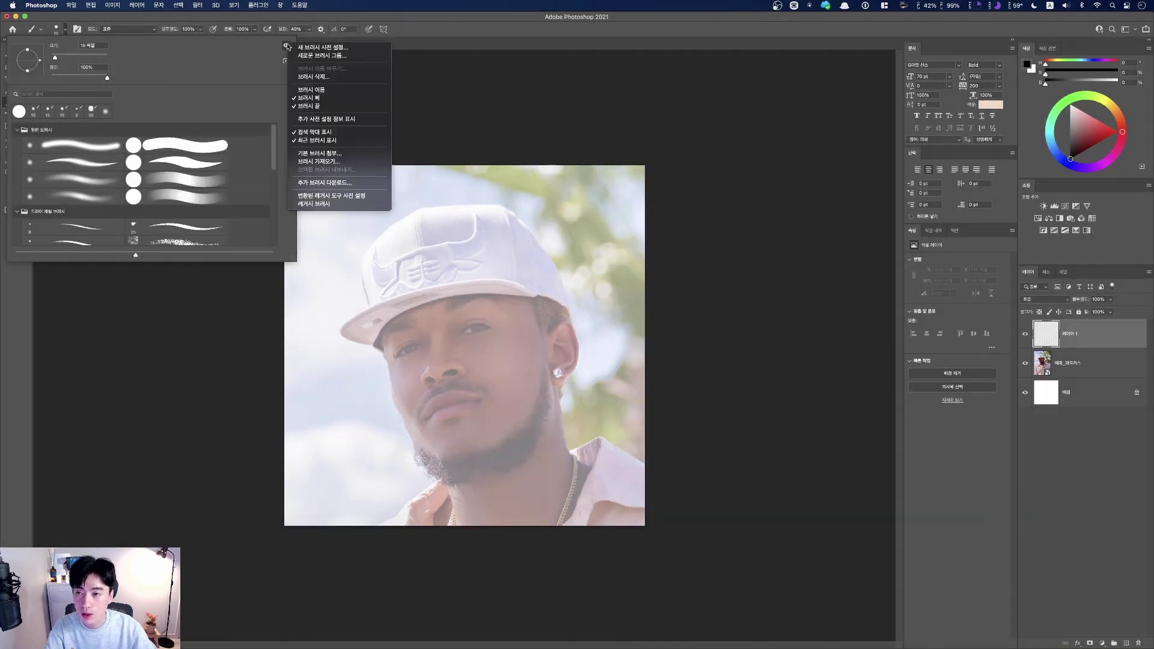
pyautogui.click(307, 89)
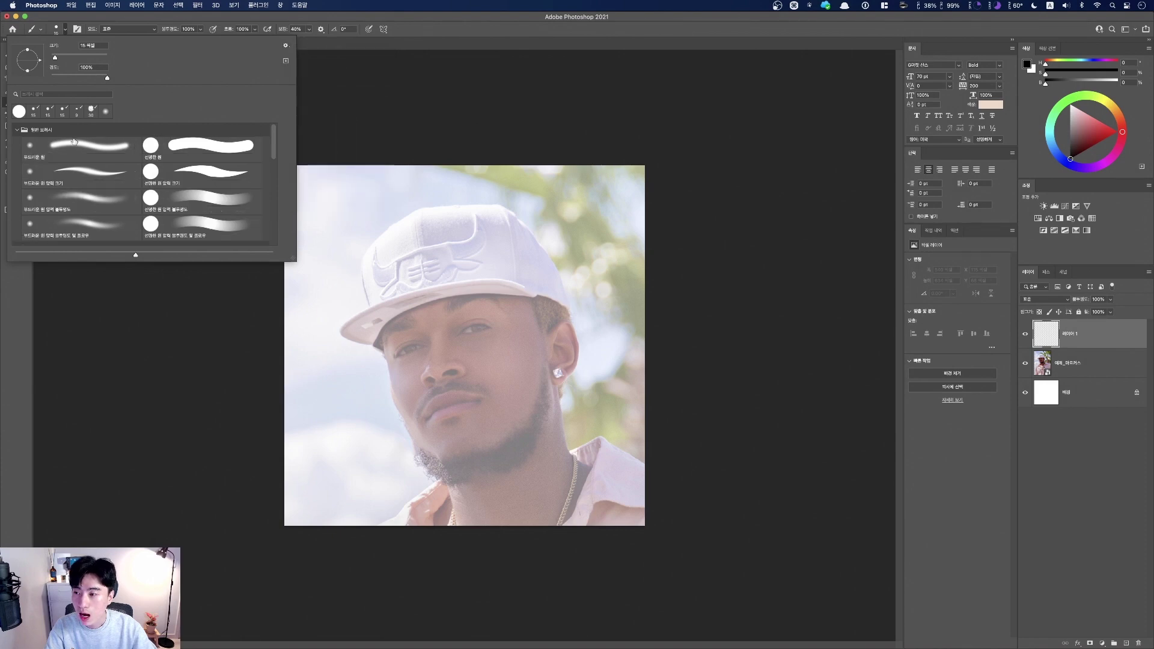
# Choose the Hard Round brush from the general brushes and set its smoothing to 40%
pyautogui.click(191, 151)
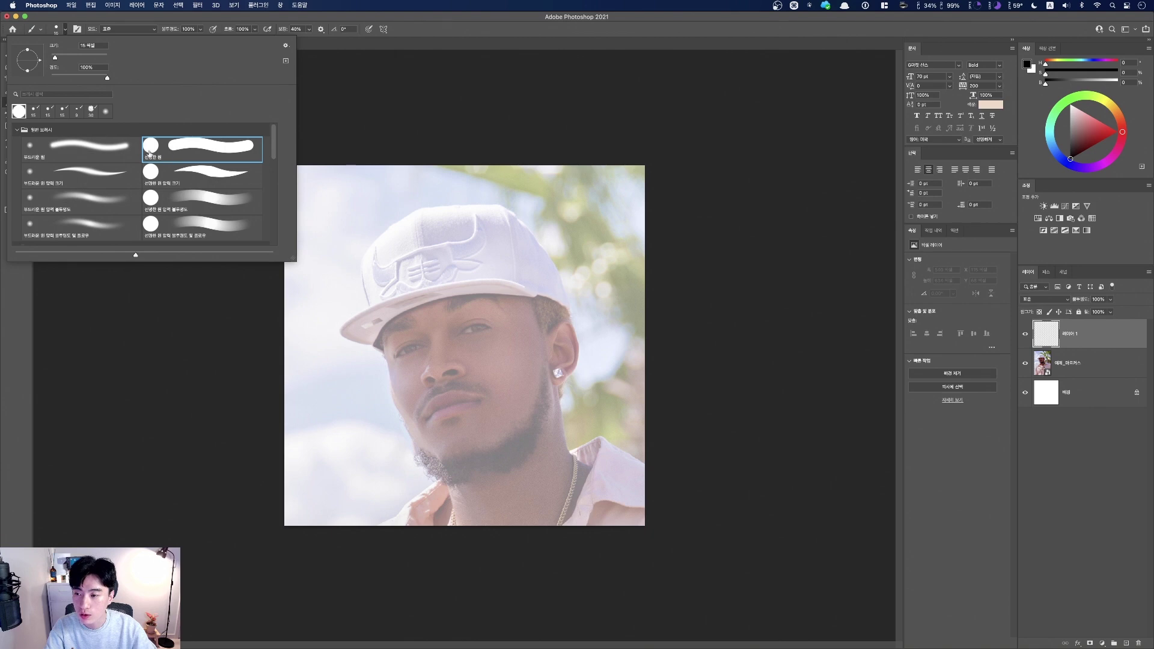
pyautogui.press('Return')
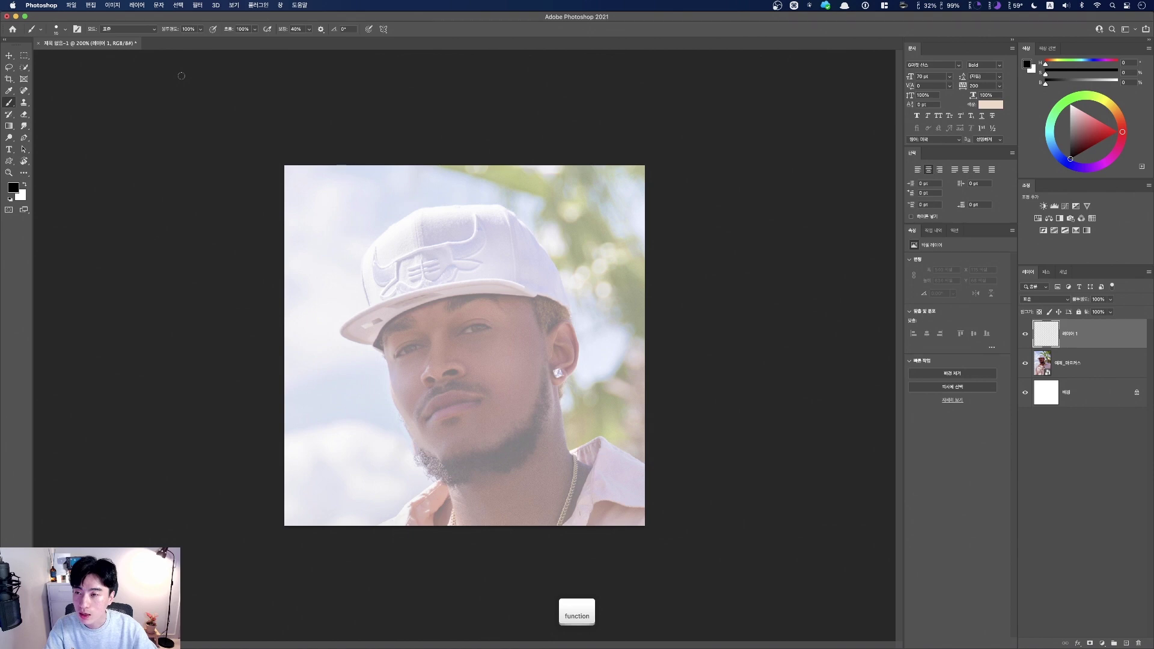
pyautogui.press('F1')
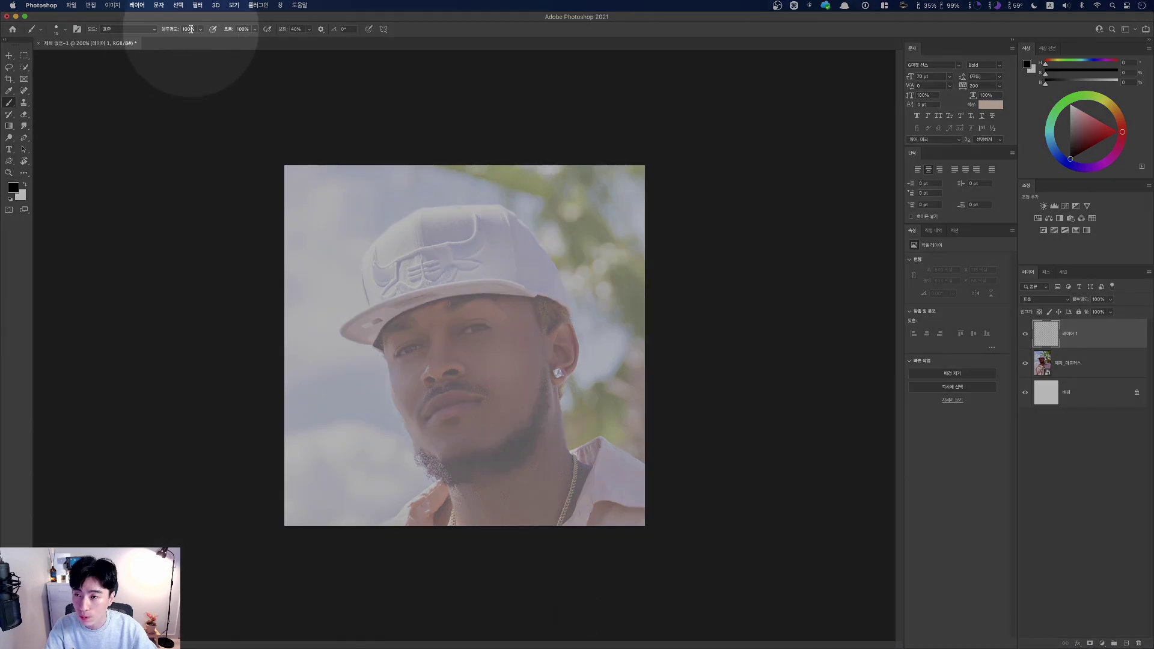
pyautogui.press('F1')
pyautogui.click(298, 28)
pyautogui.write('4')
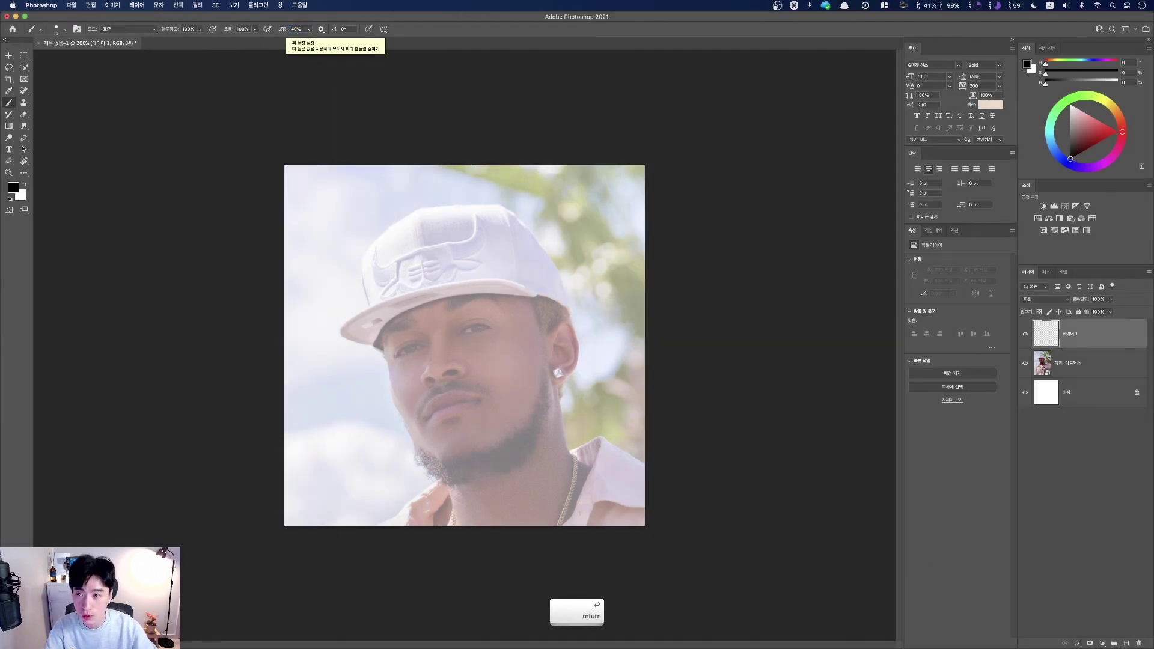
pyautogui.press('Return')
pyautogui.press('F1')
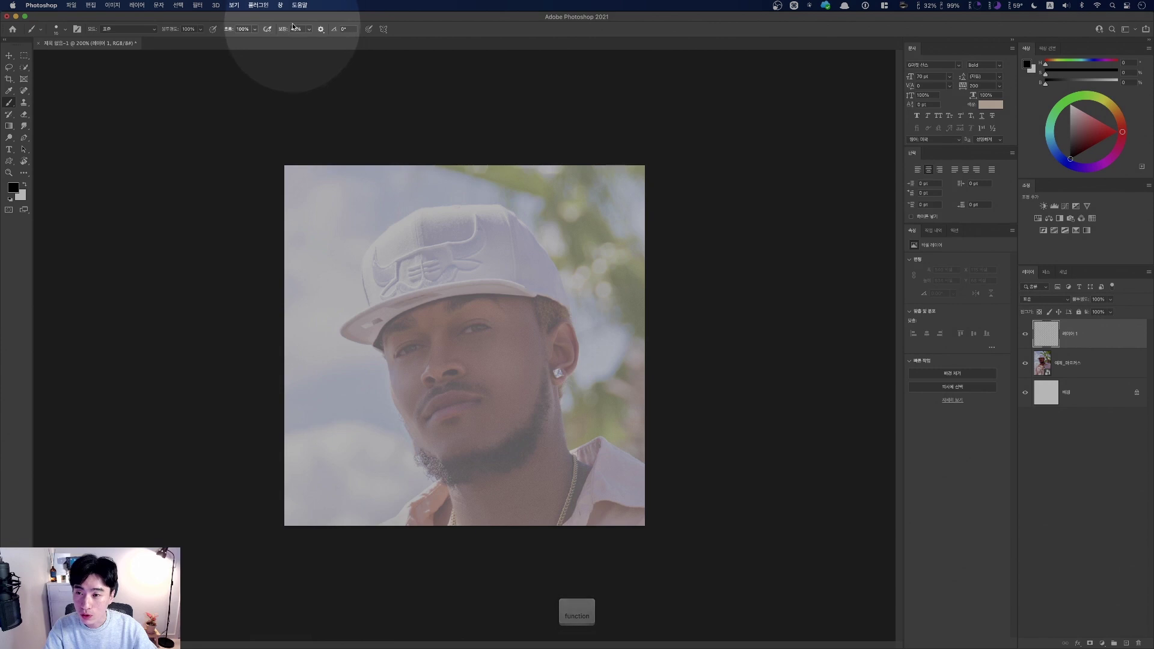
pyautogui.press('F1')
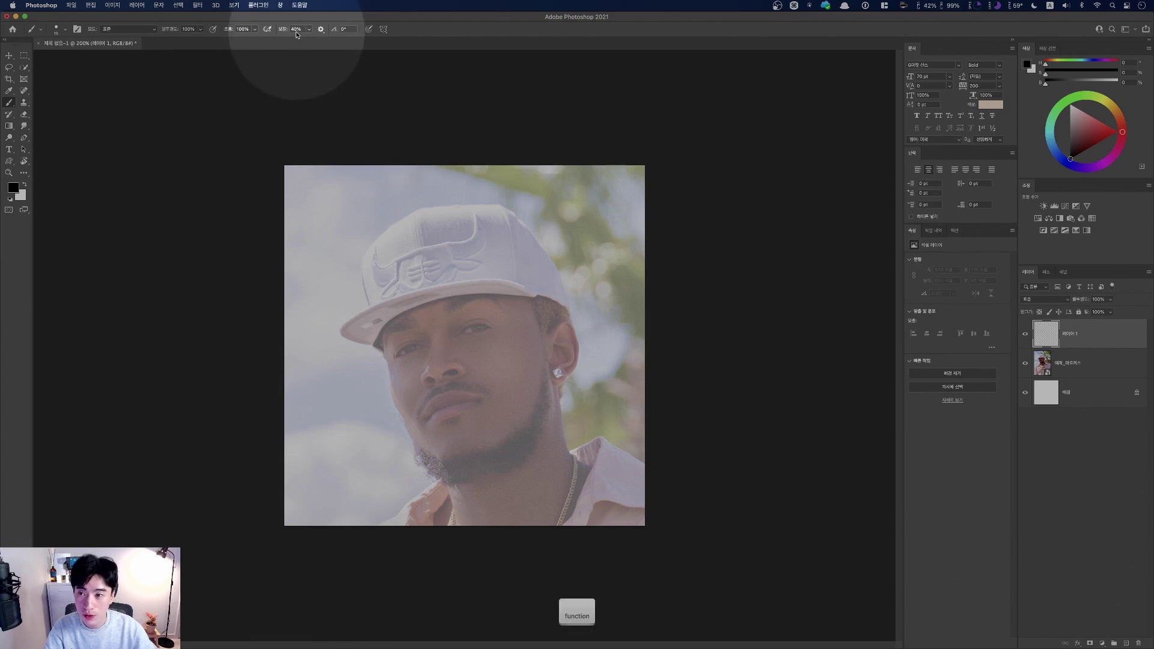
pyautogui.press('F1')
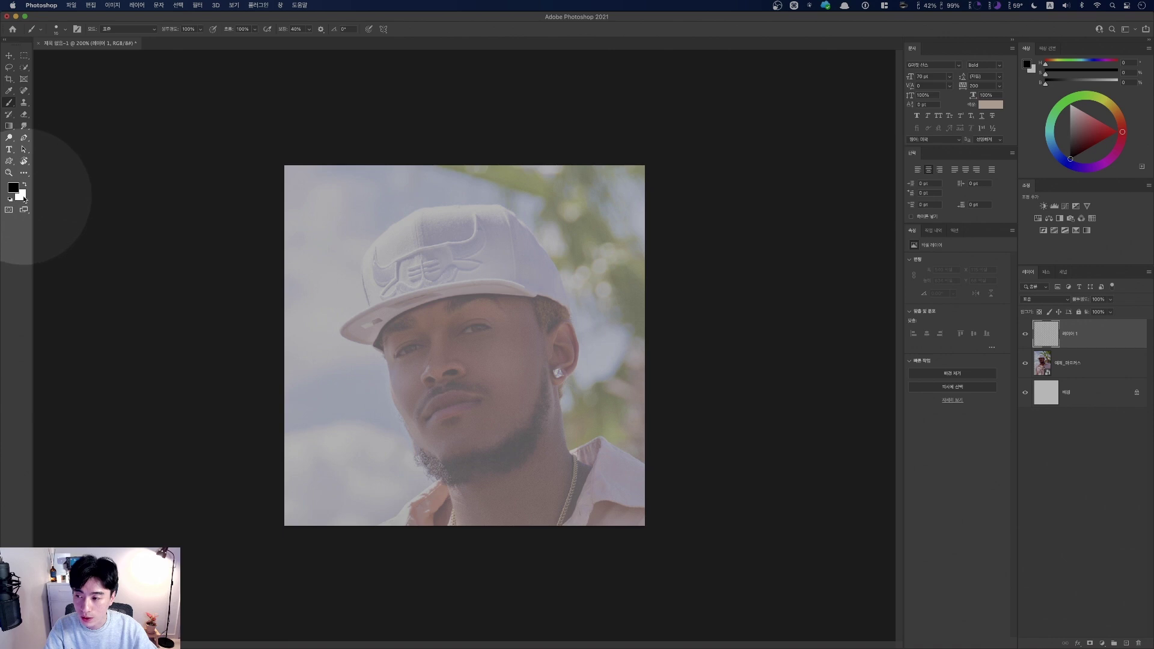
pyautogui.press('fn')
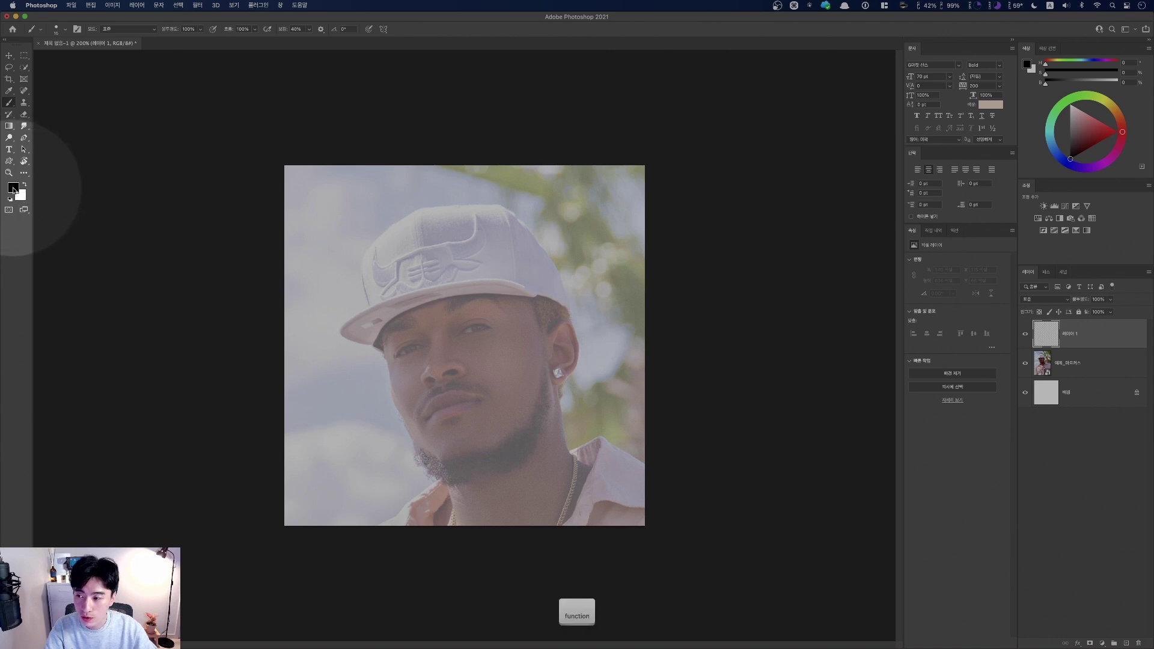
# Set the foreground colour to dark red and paint a wavy test stroke from the cap down across the face
pyautogui.moveTo(342, 238)
pyautogui.mouseDown()
pyautogui.moveTo(438, 288)
pyautogui.moveTo(435, 312)
pyautogui.mouseUp()
pyautogui.press('super+z')
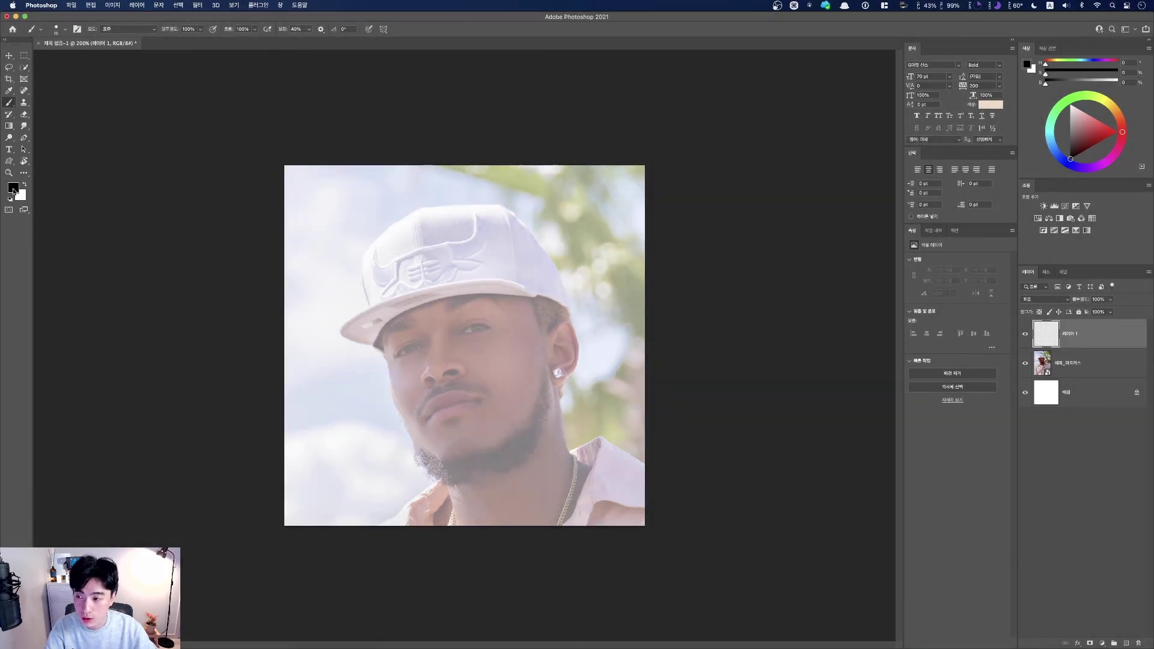
pyautogui.click(13, 188)
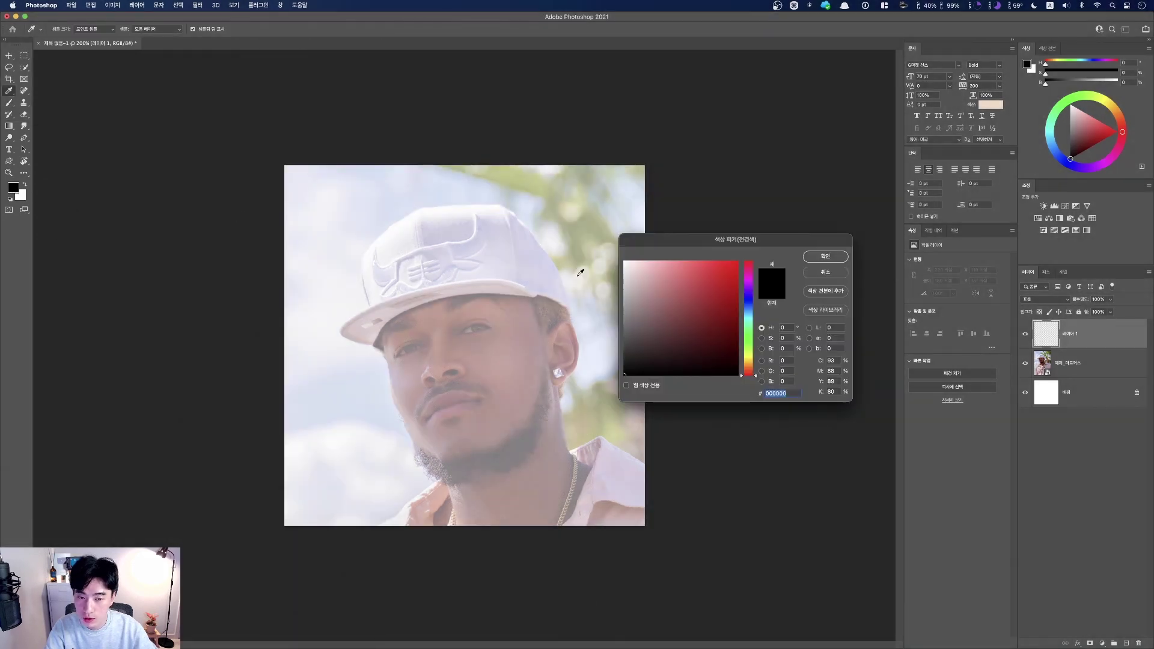
pyautogui.moveTo(672, 245); pyautogui.dragTo(545, 227)
pyautogui.moveTo(576, 279); pyautogui.dragTo(624, 271)
pyautogui.click(687, 240)
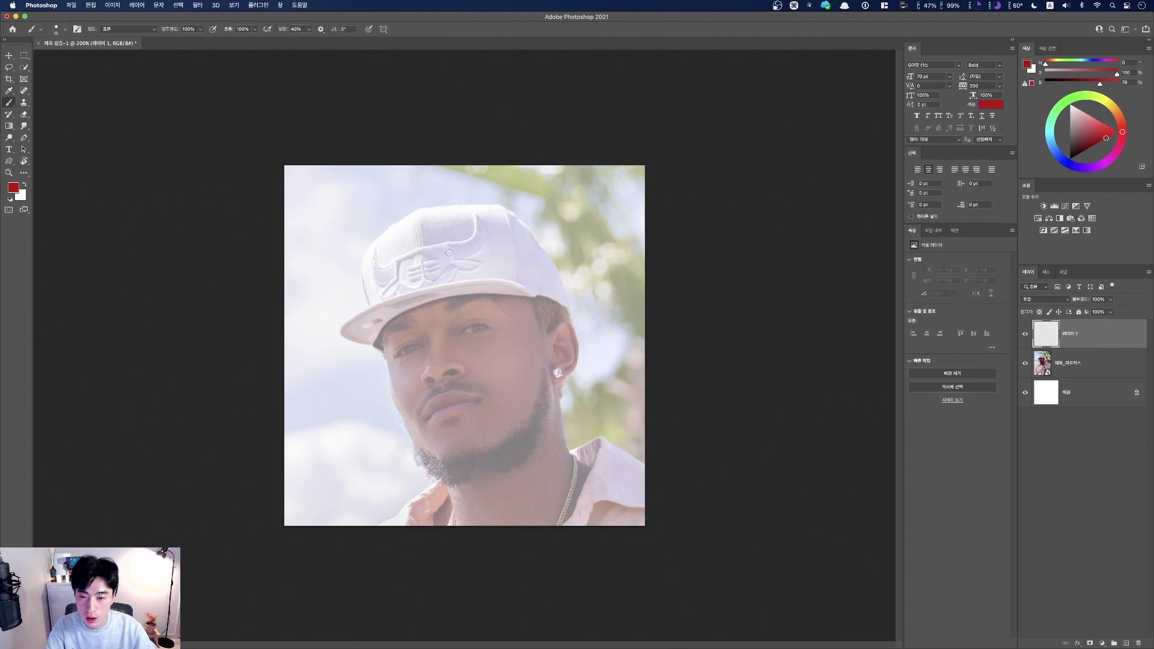
pyautogui.moveTo(451, 247)
pyautogui.mouseDown()
pyautogui.moveTo(457, 289)
pyautogui.moveTo(494, 312)
pyautogui.moveTo(535, 391)
pyautogui.mouseUp()
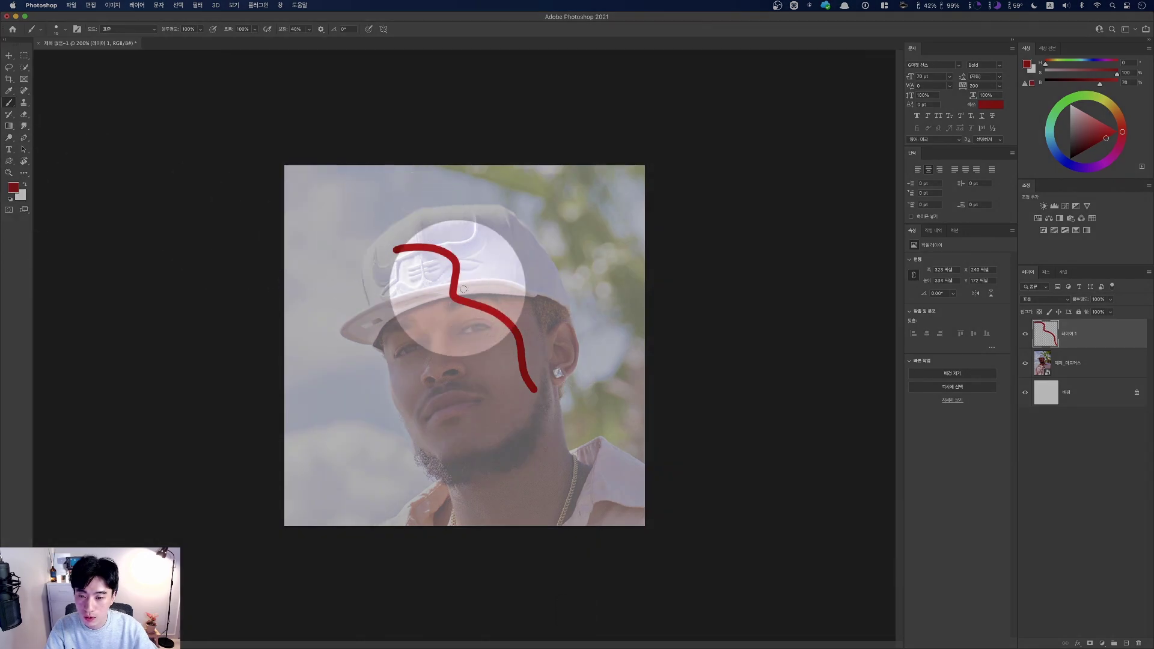
# Undo the red test stroke and reset the foreground and background colours to default black and white
pyautogui.hotkey('ctrl', 'z')
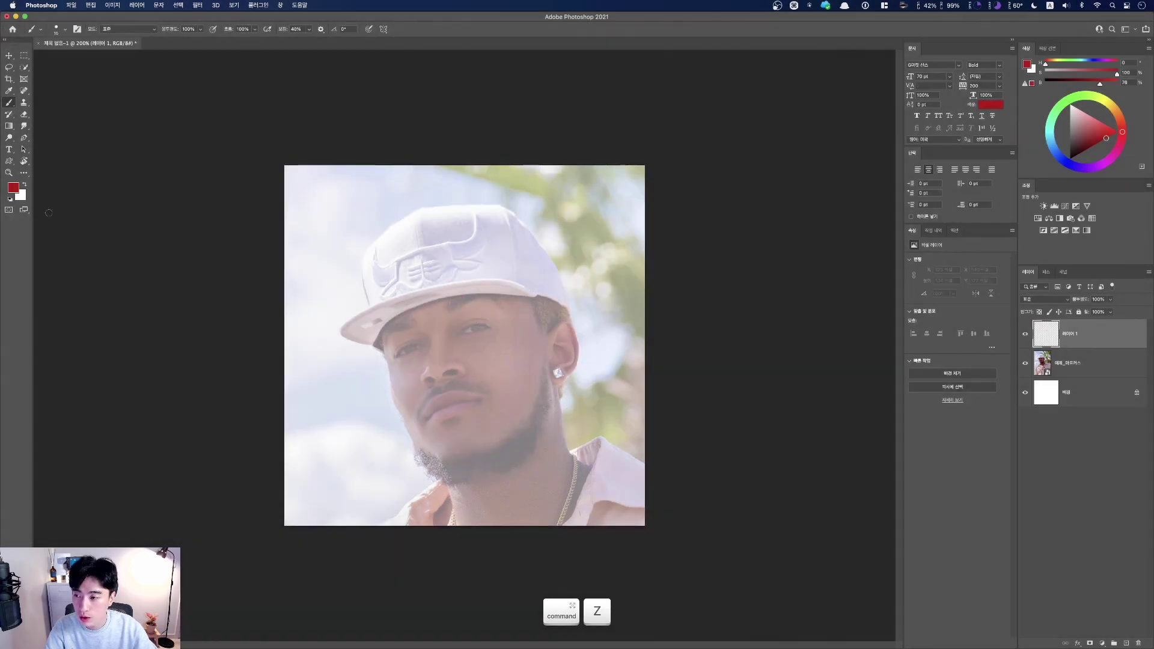
pyautogui.press('fn')
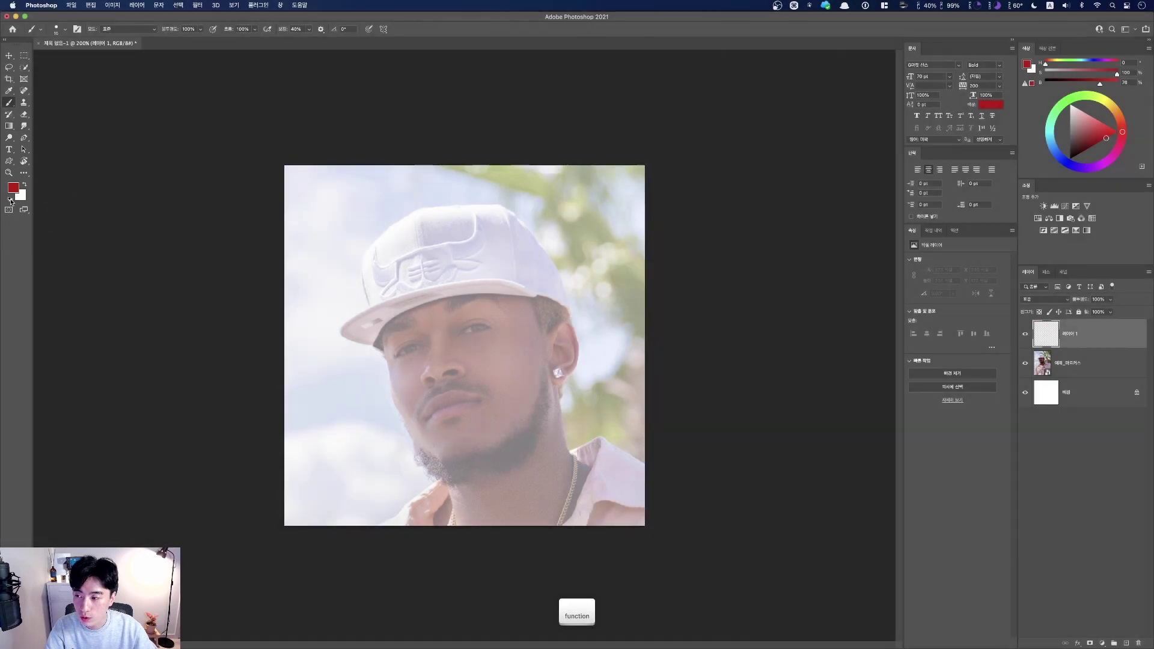
pyautogui.click(10, 200)
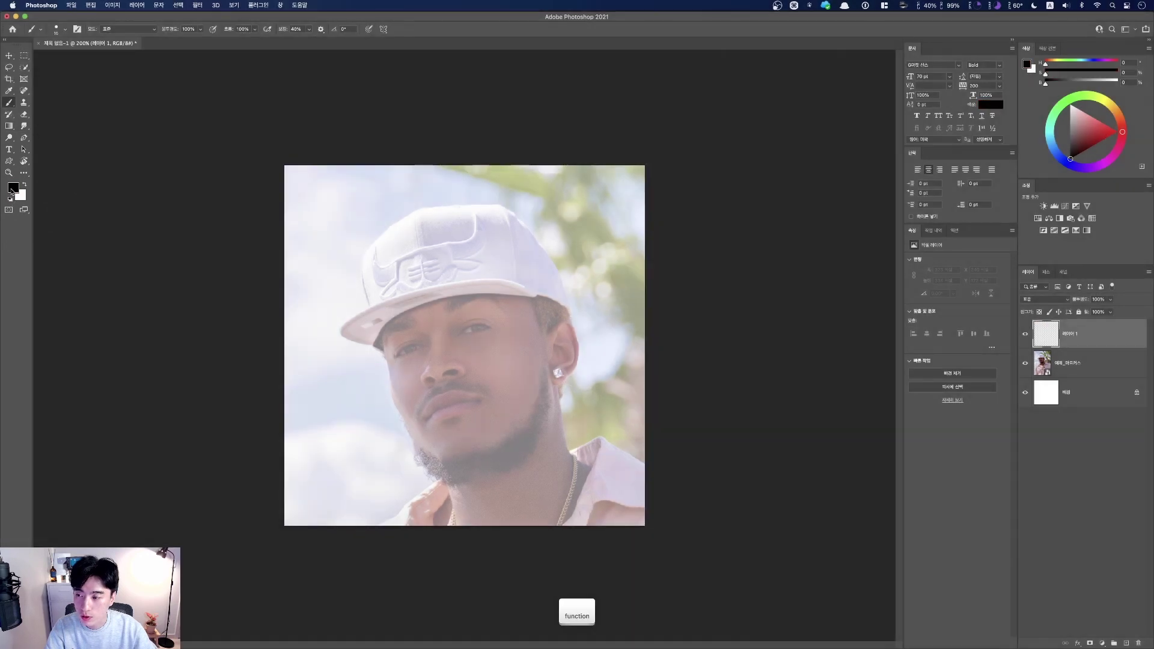
pyautogui.press('fn')
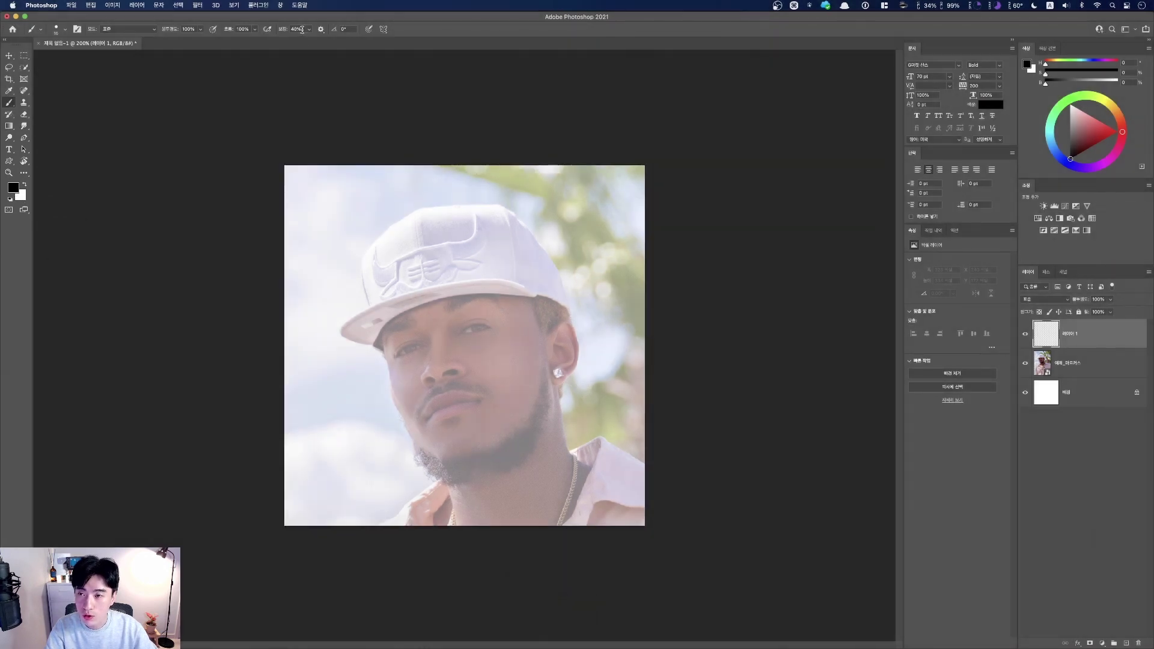
pyautogui.press('fn')
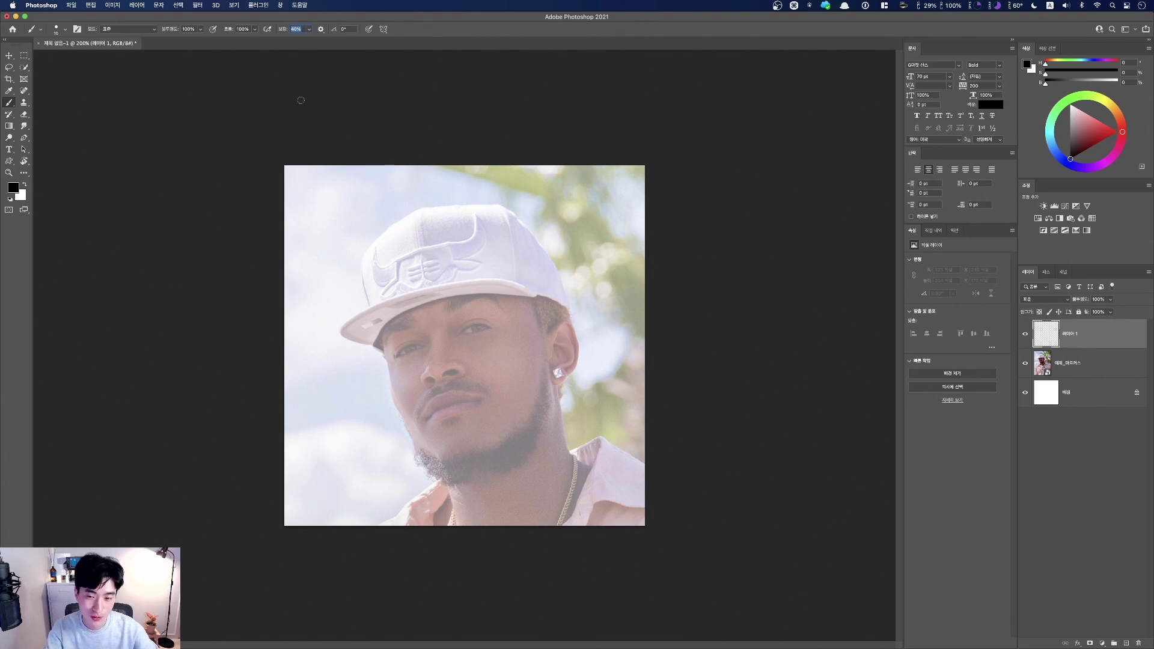
# Set the brush smoothing to 0%, paint several zigzag test strokes over the portrait and undo them
pyautogui.press('ctrl')
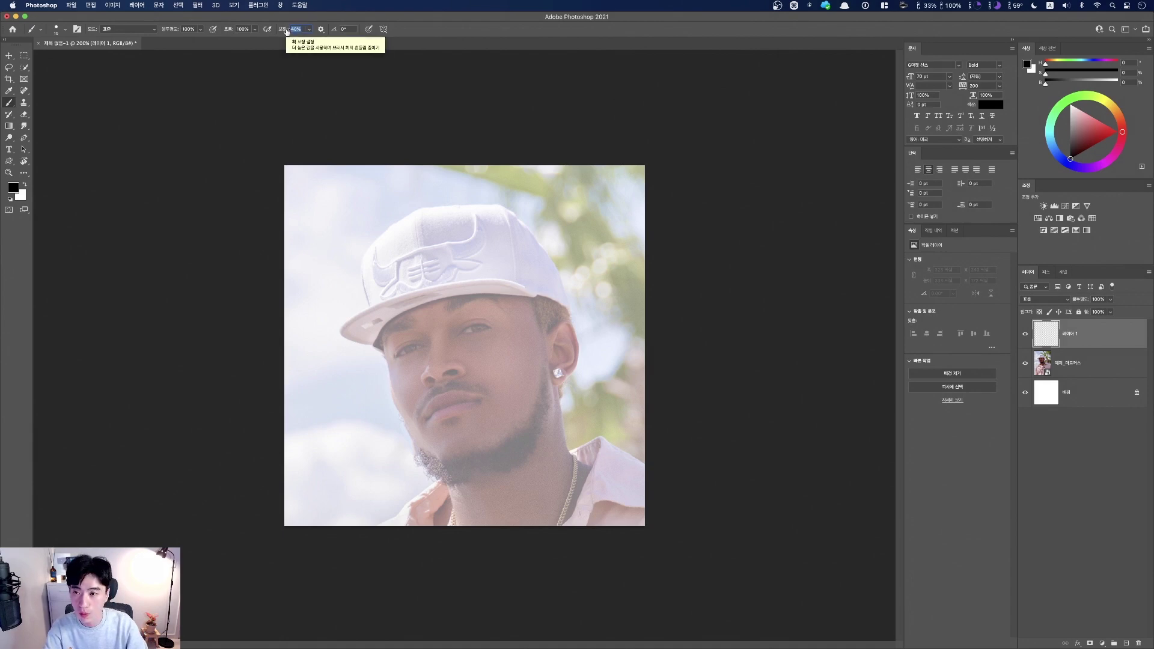
pyautogui.write('0')
pyautogui.press('Return')
pyautogui.press('fn')
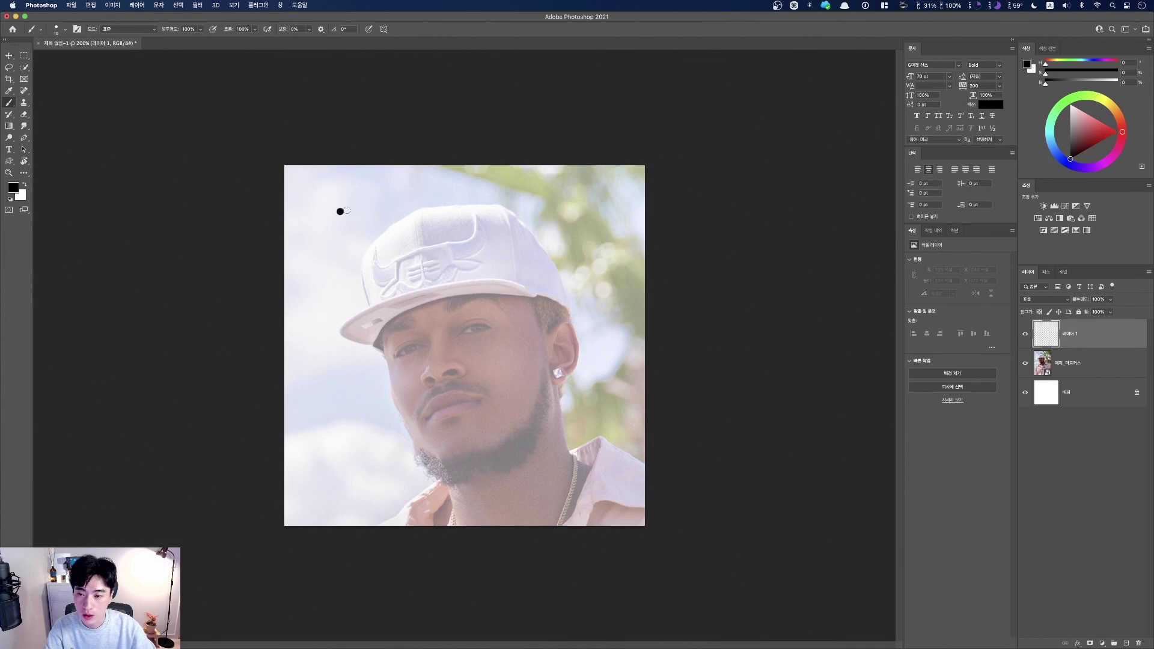
pyautogui.moveTo(347, 211)
pyautogui.mouseDown()
pyautogui.moveTo(392, 256)
pyautogui.moveTo(411, 301)
pyautogui.moveTo(473, 279)
pyautogui.moveTo(451, 371)
pyautogui.moveTo(544, 330)
pyautogui.moveTo(535, 381)
pyautogui.moveTo(570, 428)
pyautogui.moveTo(623, 419)
pyautogui.moveTo(633, 504)
pyautogui.mouseUp()
pyautogui.moveTo(368, 289)
pyautogui.mouseDown()
pyautogui.moveTo(376, 366)
pyautogui.moveTo(516, 421)
pyautogui.mouseUp()
pyautogui.moveTo(481, 219)
pyautogui.mouseDown()
pyautogui.moveTo(494, 301)
pyautogui.moveTo(546, 331)
pyautogui.moveTo(584, 376)
pyautogui.moveTo(581, 451)
pyautogui.mouseUp()
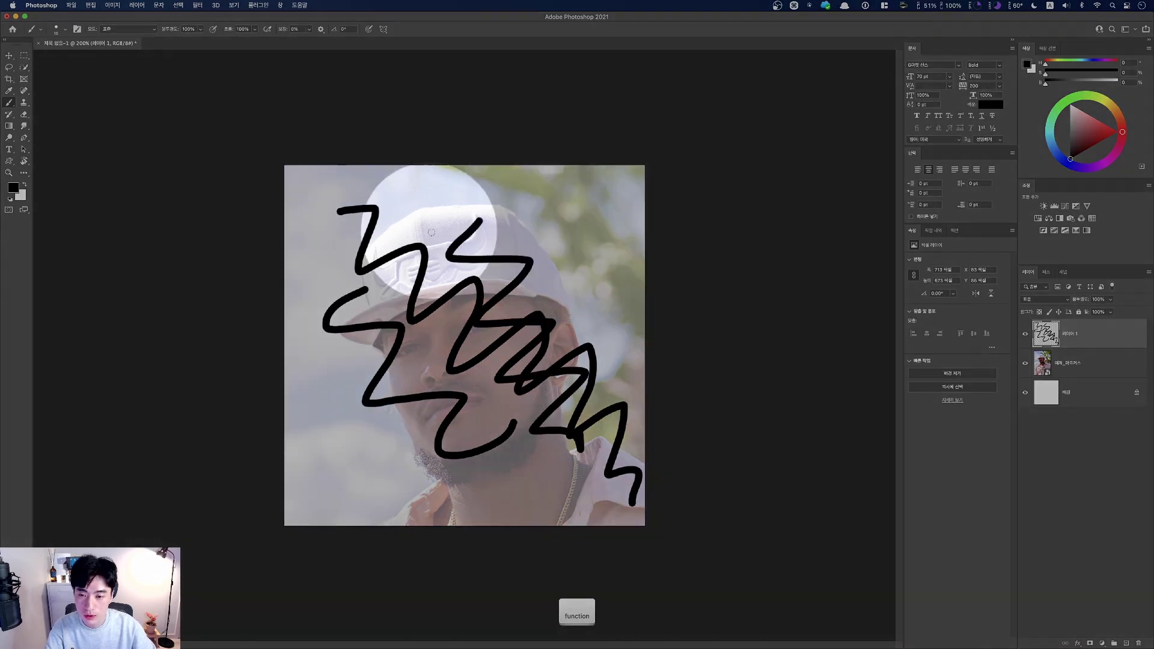
pyautogui.press('super+z')
pyautogui.press('super+z')
pyautogui.press('super+z')
pyautogui.press('super+z')
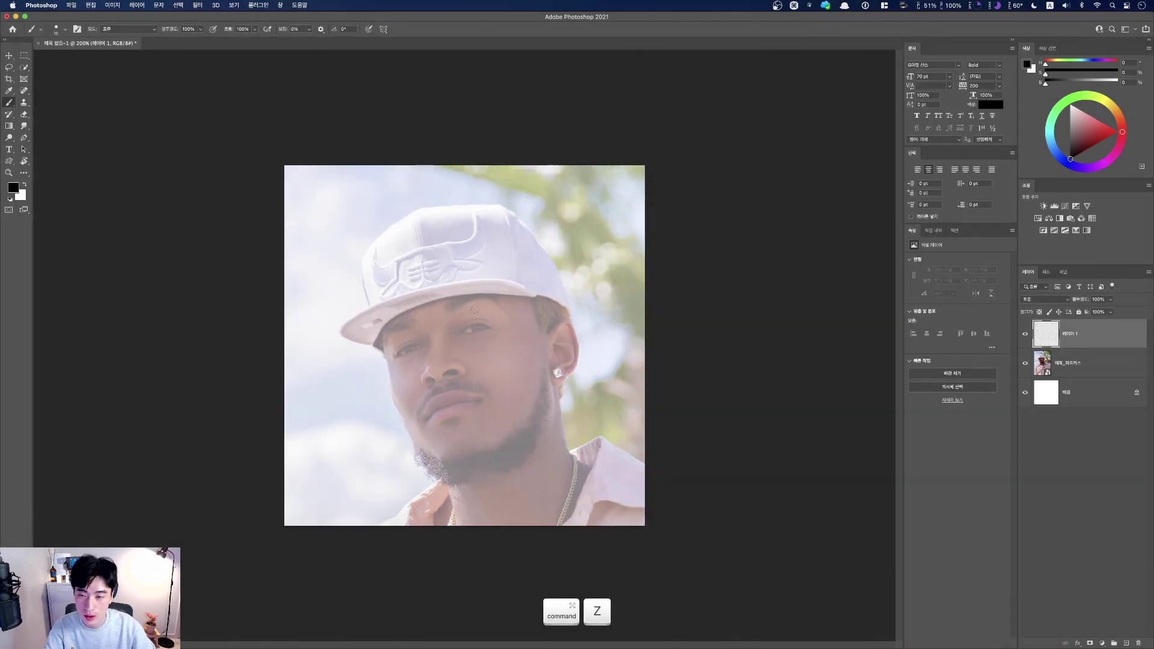
# Set the brush smoothing to 40%, paint wavy test strokes across the portrait and undo them
pyautogui.click(299, 28)
pyautogui.write('40')
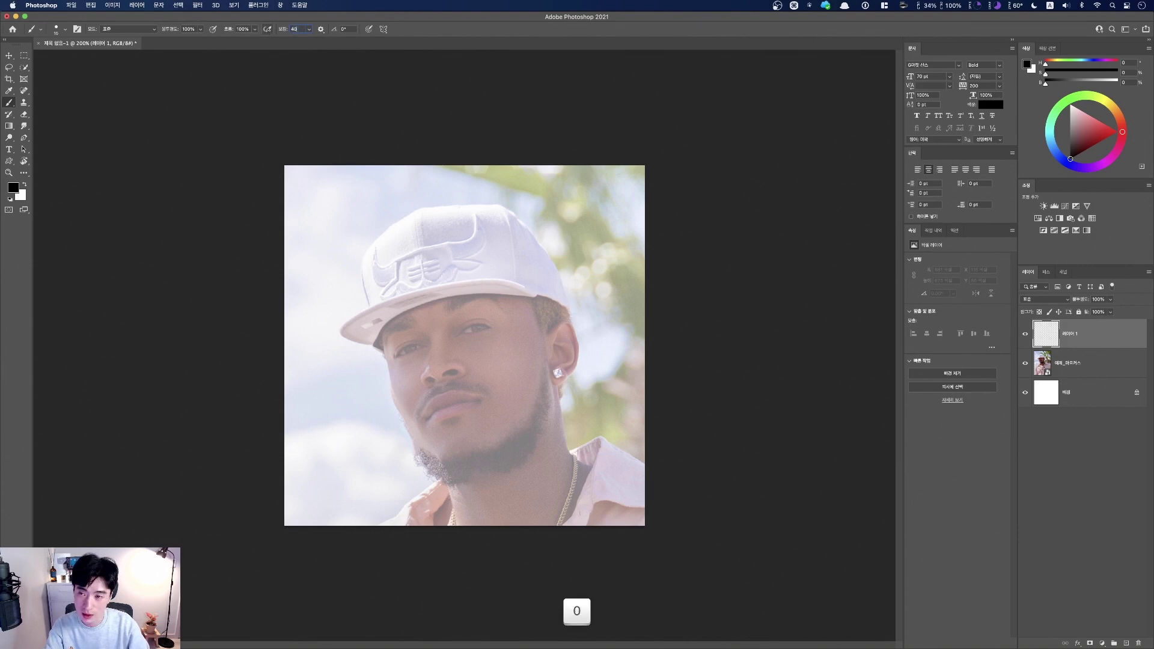
pyautogui.press('Return')
pyautogui.moveTo(358, 182)
pyautogui.mouseDown()
pyautogui.moveTo(370, 243)
pyautogui.moveTo(417, 241)
pyautogui.moveTo(390, 313)
pyautogui.moveTo(473, 282)
pyautogui.moveTo(463, 348)
pyautogui.moveTo(534, 330)
pyautogui.moveTo(484, 432)
pyautogui.moveTo(581, 393)
pyautogui.moveTo(553, 481)
pyautogui.moveTo(583, 476)
pyautogui.mouseUp()
pyautogui.moveTo(337, 383)
pyautogui.mouseDown()
pyautogui.moveTo(389, 340)
pyautogui.moveTo(435, 411)
pyautogui.moveTo(500, 344)
pyautogui.moveTo(558, 408)
pyautogui.moveTo(611, 338)
pyautogui.moveTo(642, 358)
pyautogui.mouseUp()
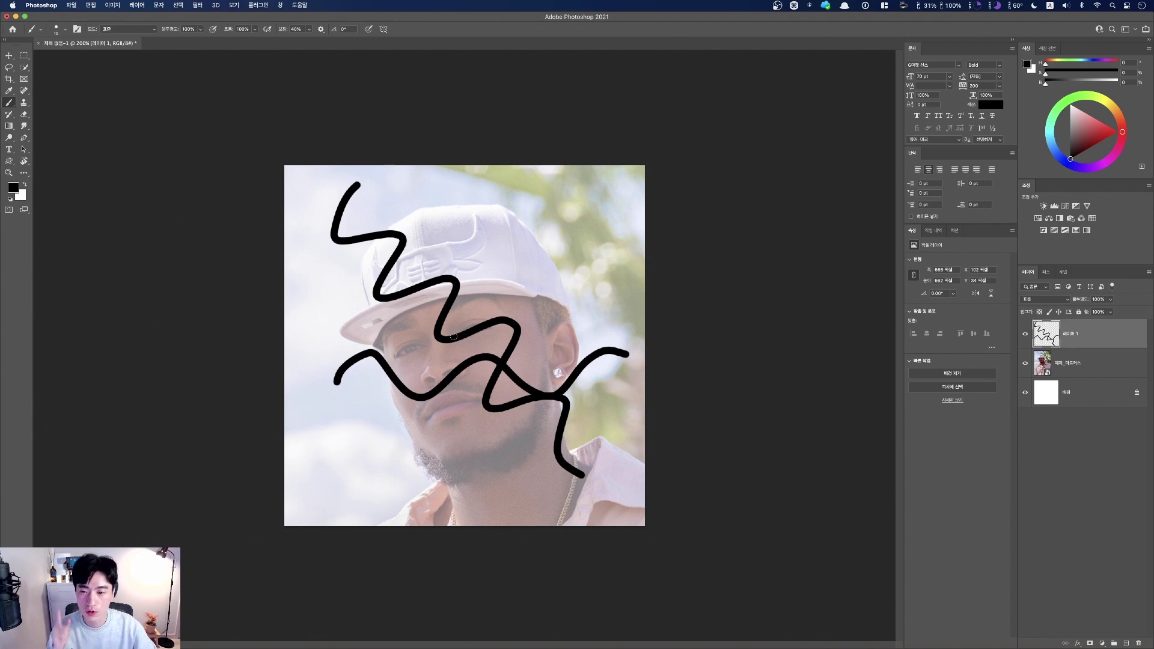
pyautogui.moveTo(315, 300)
pyautogui.mouseDown()
pyautogui.moveTo(355, 262)
pyautogui.moveTo(400, 333)
pyautogui.moveTo(457, 253)
pyautogui.moveTo(512, 310)
pyautogui.moveTo(598, 284)
pyautogui.moveTo(632, 298)
pyautogui.moveTo(554, 212)
pyautogui.moveTo(542, 259)
pyautogui.moveTo(439, 369)
pyautogui.moveTo(399, 274)
pyautogui.mouseUp()
pyautogui.press('super+z')
pyautogui.press('super+z')
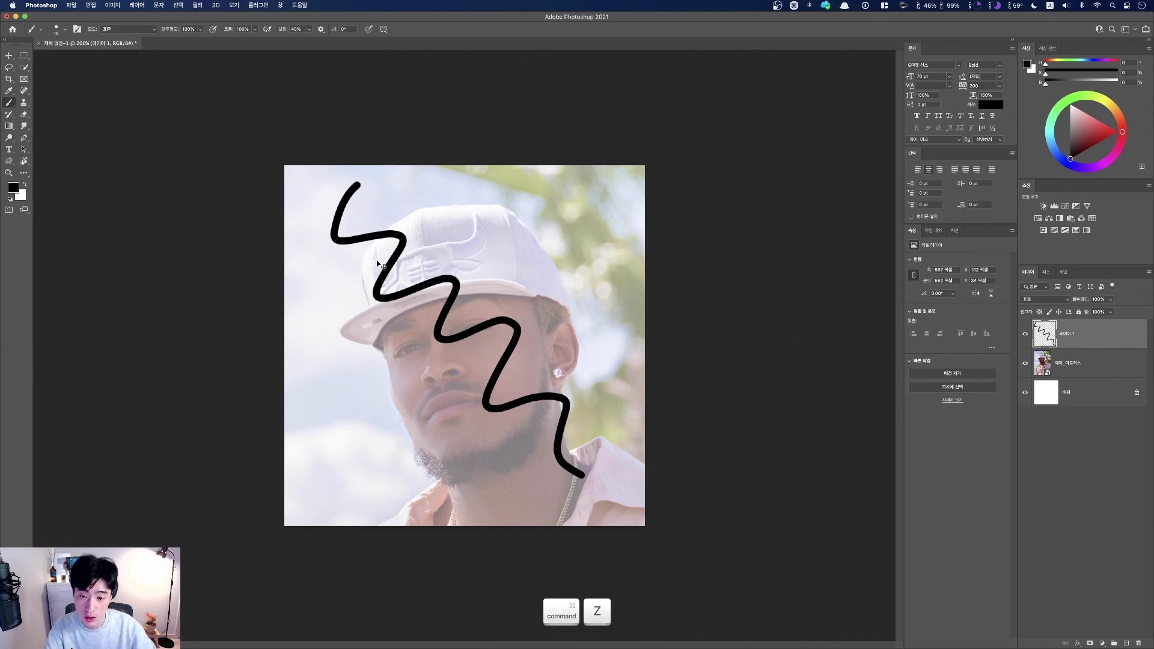
pyautogui.press('super+z')
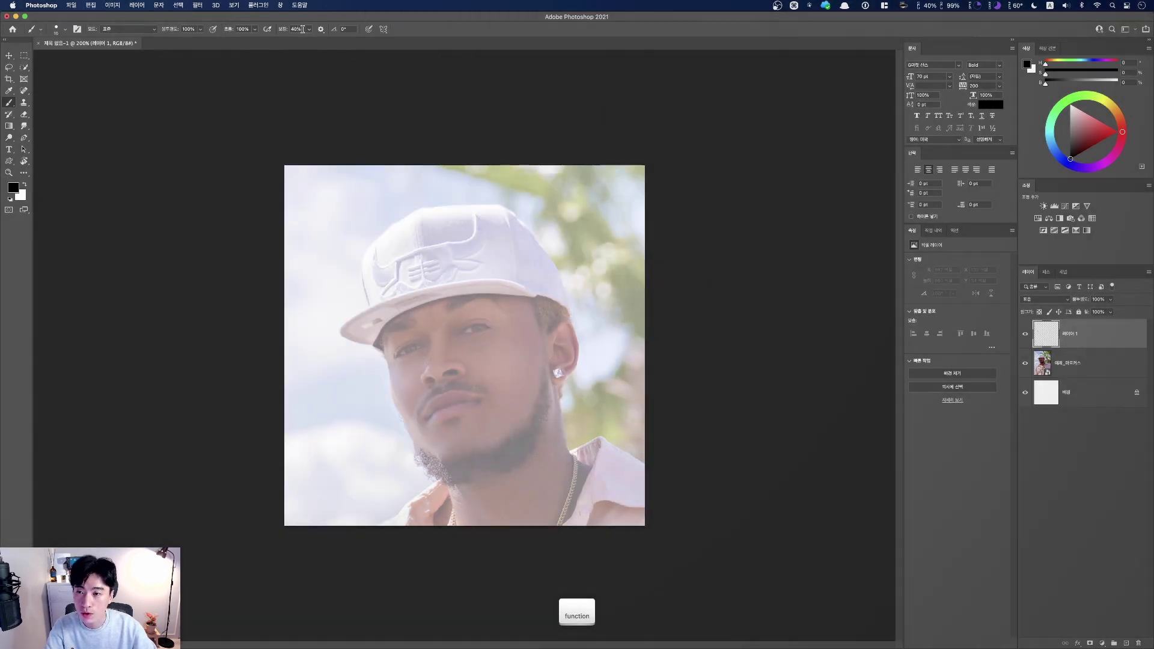
# Set the brush smoothing to 100%, paint one wavy test stroke across the cap and undo it
pyautogui.click(288, 32)
pyautogui.click(296, 29)
pyautogui.write('100')
pyautogui.press('Return')
pyautogui.moveTo(322, 300)
pyautogui.mouseDown()
pyautogui.moveTo(350, 256)
pyautogui.moveTo(386, 288)
pyautogui.moveTo(408, 291)
pyautogui.moveTo(432, 267)
pyautogui.mouseUp()
pyautogui.moveTo(487, 260)
pyautogui.mouseDown()
pyautogui.moveTo(511, 293)
pyautogui.moveTo(541, 290)
pyautogui.moveTo(569, 251)
pyautogui.moveTo(591, 253)
pyautogui.moveTo(615, 287)
pyautogui.moveTo(636, 273)
pyautogui.mouseUp()
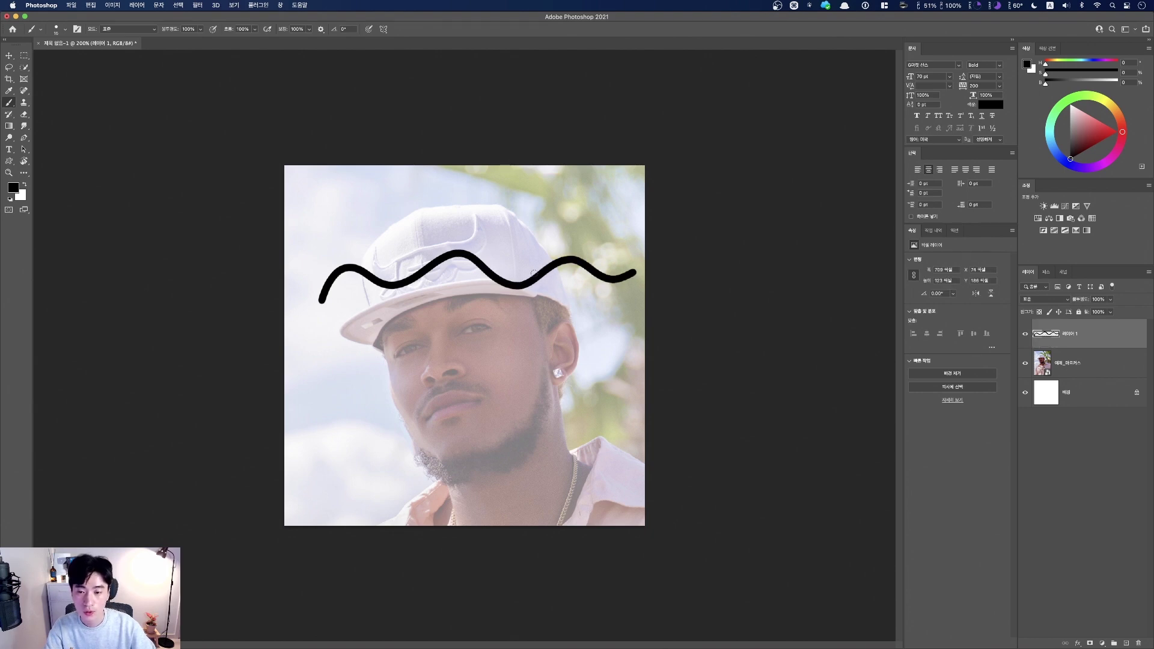
pyautogui.press('super')
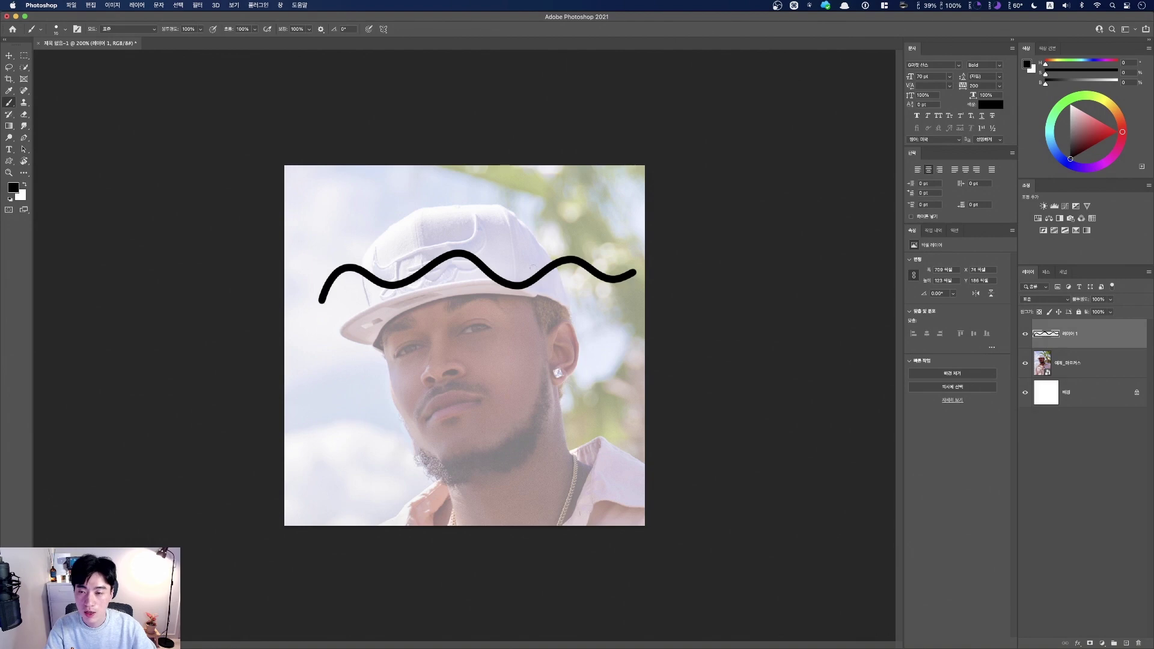
pyautogui.press('super+z')
# Set the brush smoothing back to 40%
pyautogui.click(283, 30)
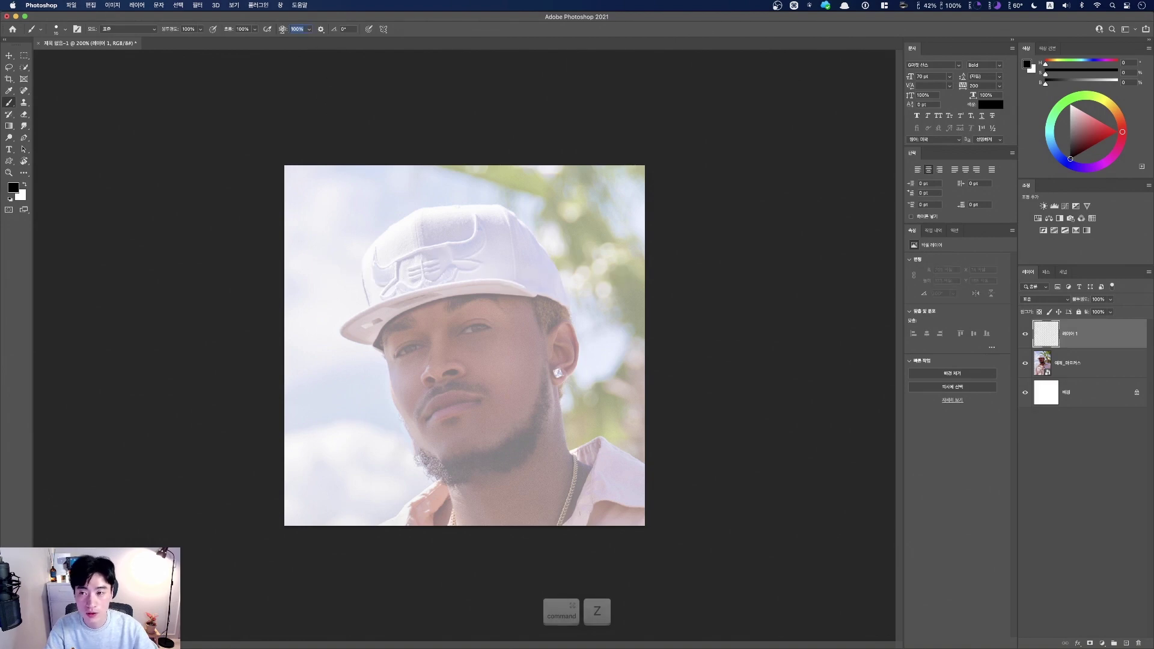
pyautogui.write('40')
pyautogui.press('Return')
pyautogui.press('fn')
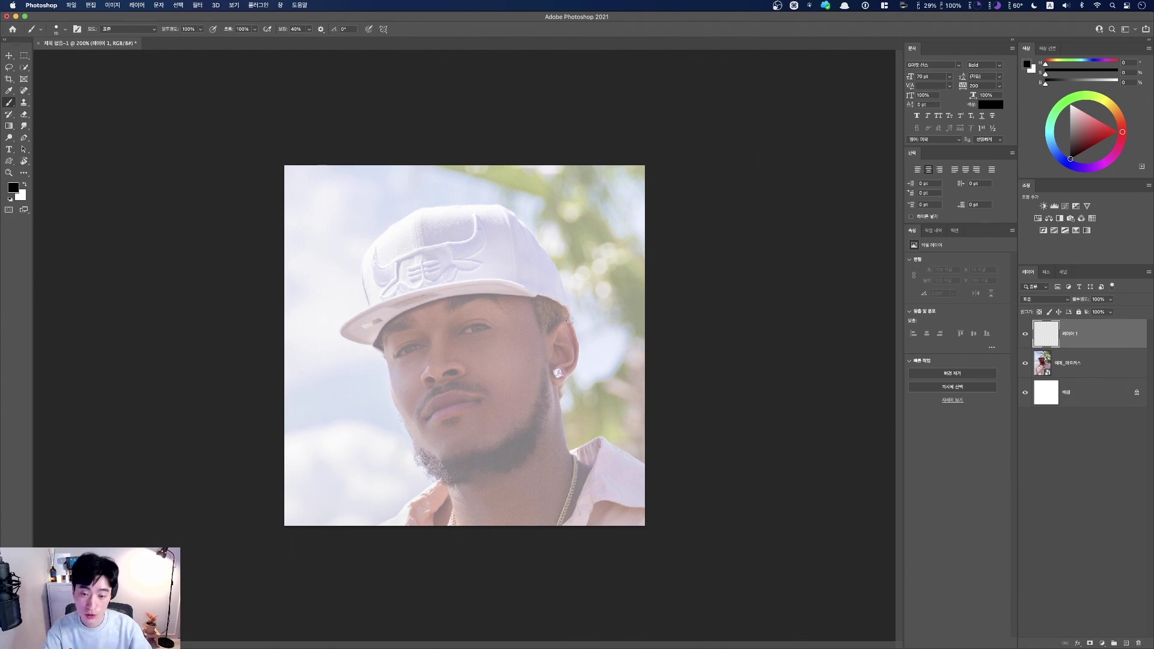
# Try to trace the cap's outline from the brim tip over the crown with black brush strokes at 300% zoom
pyautogui.press('super+plus')
pyautogui.press('space')
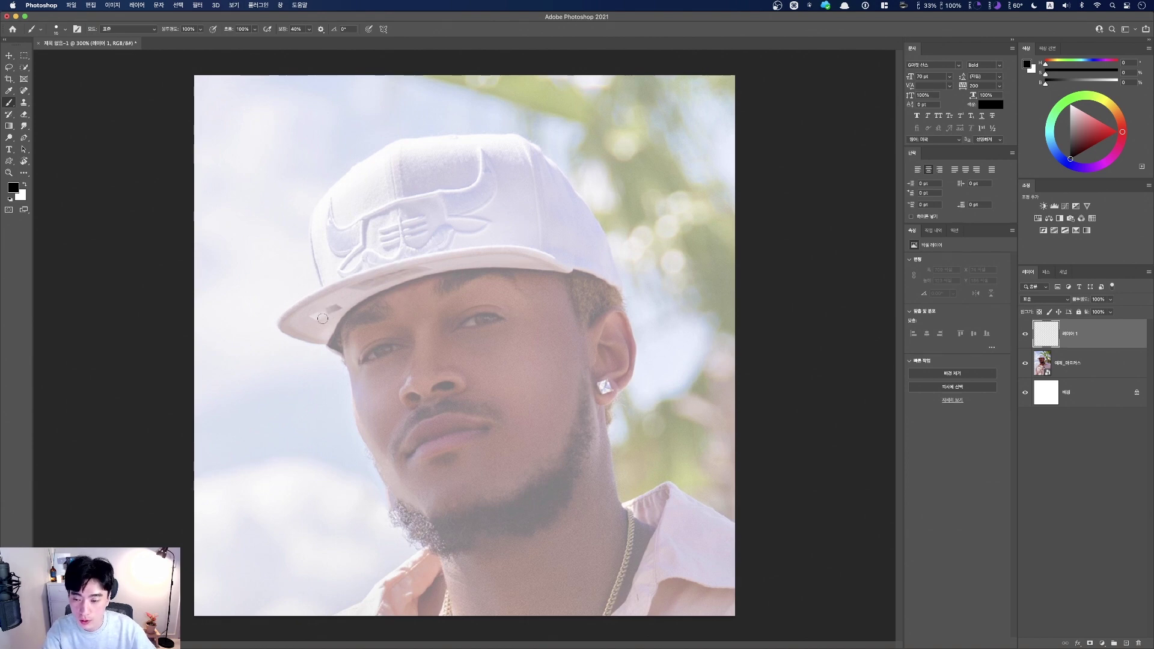
pyautogui.press('super+equal')
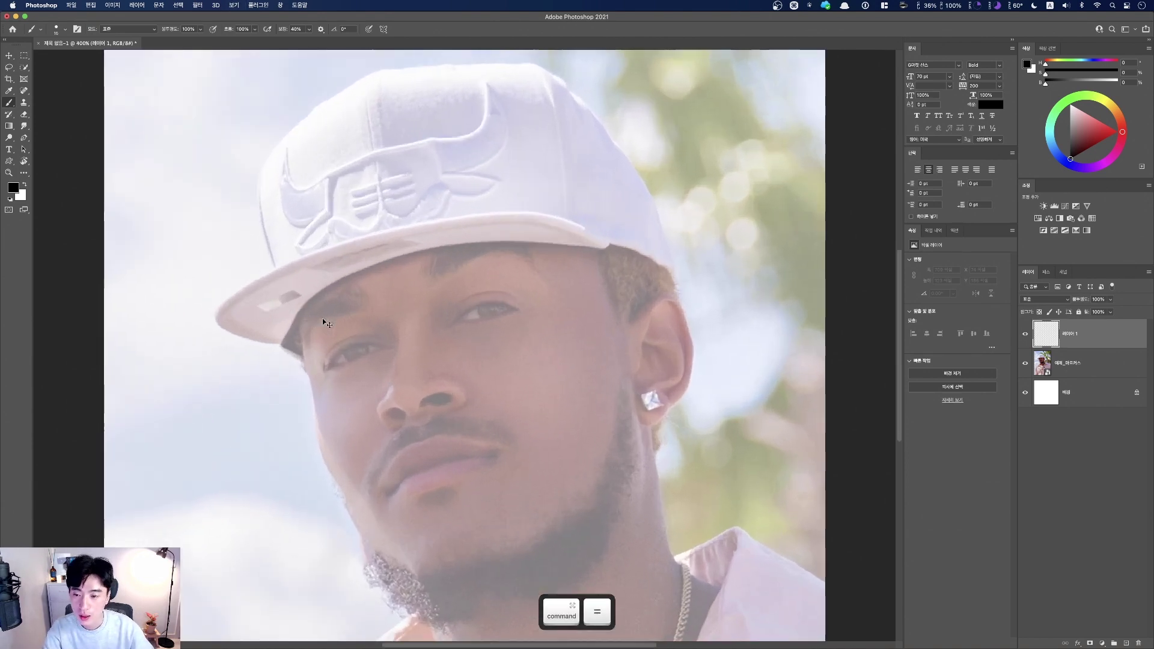
pyautogui.press('super+minus')
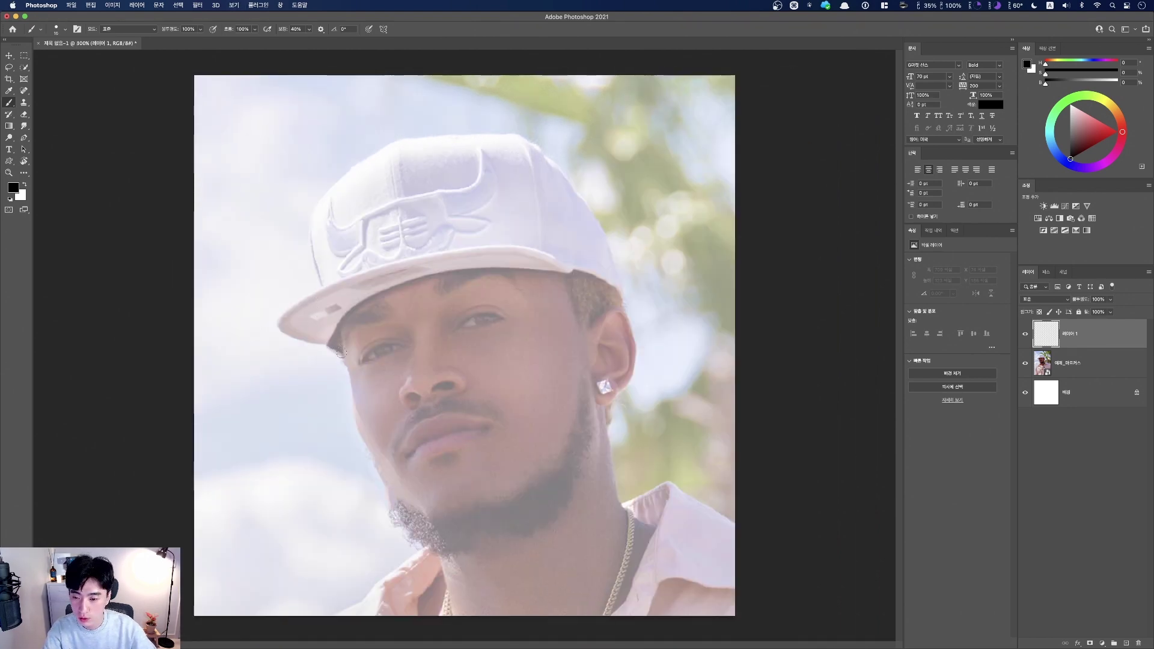
pyautogui.moveTo(341, 353)
pyautogui.mouseDown()
pyautogui.moveTo(277, 317)
pyautogui.moveTo(444, 254)
pyautogui.moveTo(534, 254)
pyautogui.moveTo(569, 274)
pyautogui.mouseUp()
pyautogui.press('super+z')
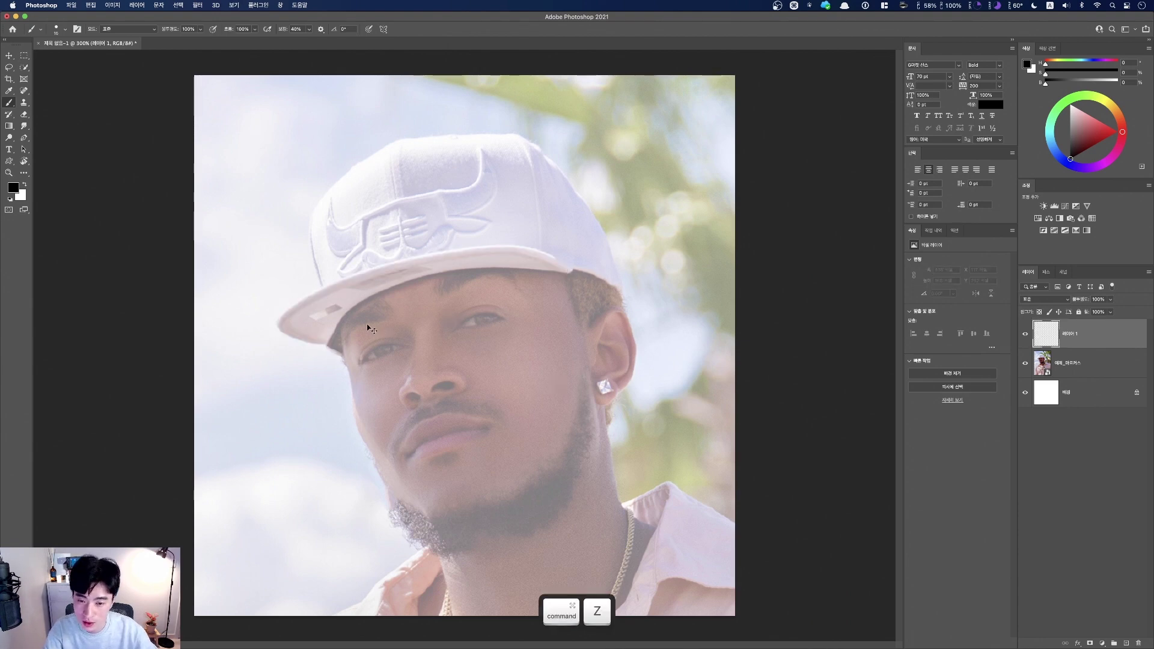
pyautogui.moveTo(346, 357)
pyautogui.mouseDown()
pyautogui.moveTo(274, 320)
pyautogui.moveTo(316, 226)
pyautogui.moveTo(517, 147)
pyautogui.moveTo(581, 229)
pyautogui.mouseUp()
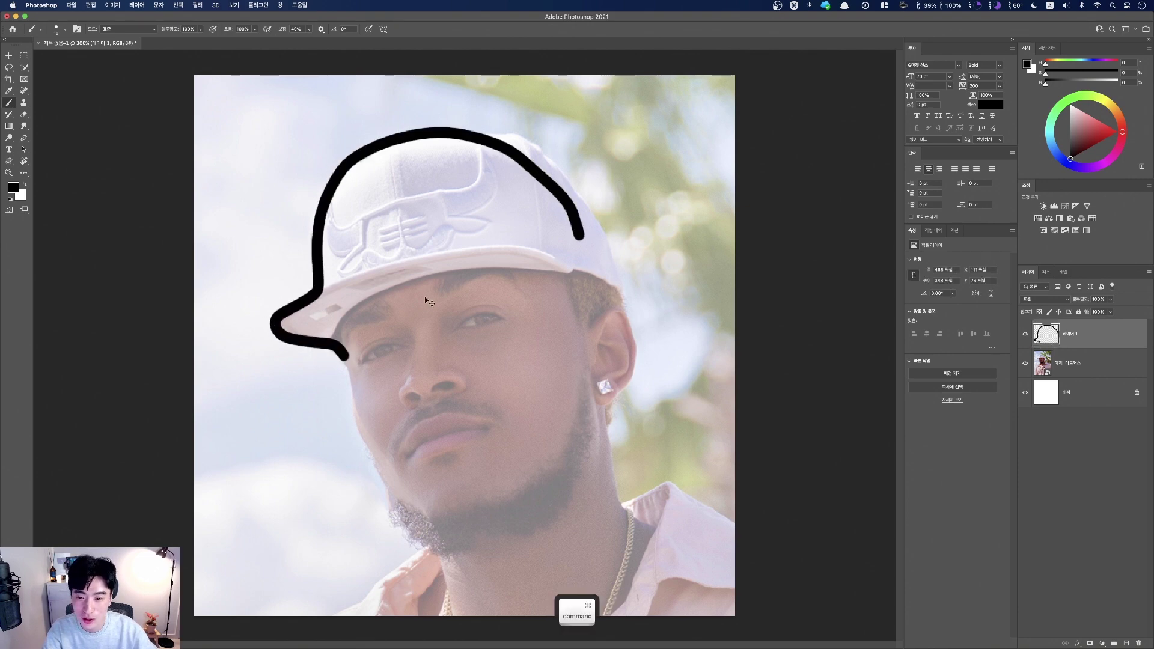
pyautogui.press('super+z')
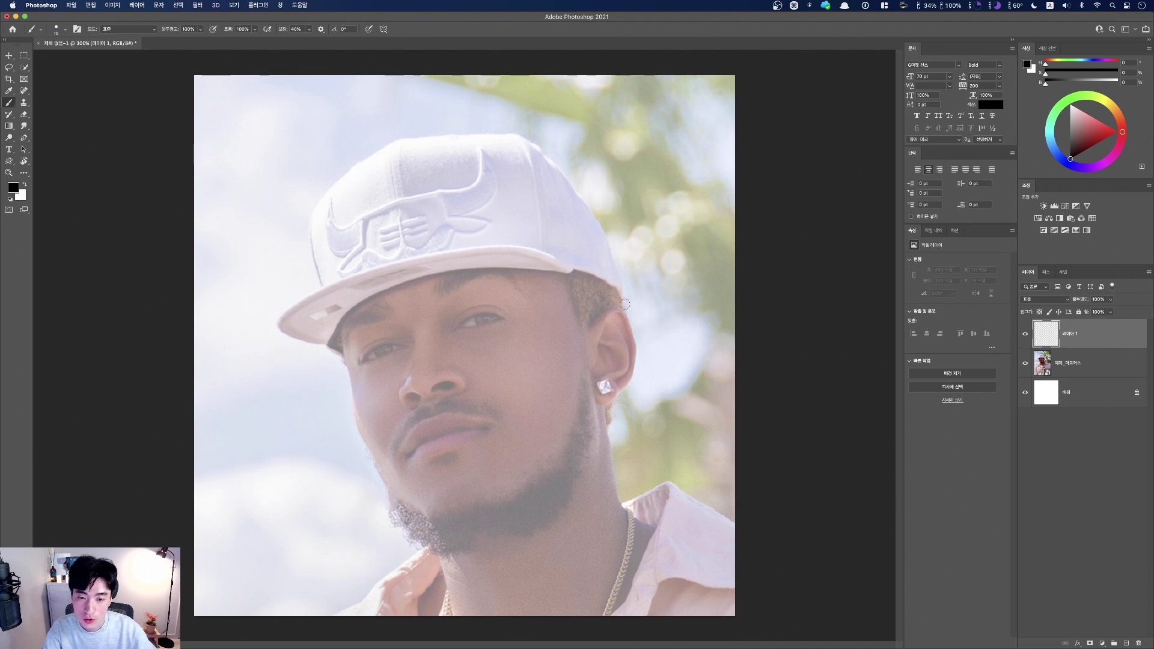
# Trace the upper and lower edges of the cap's brim with thick black brush strokes on the new layer
pyautogui.moveTo(622, 296)
pyautogui.mouseDown()
pyautogui.moveTo(599, 275)
pyautogui.moveTo(529, 253)
pyautogui.moveTo(466, 249)
pyautogui.moveTo(333, 286)
pyautogui.moveTo(293, 310)
pyautogui.moveTo(282, 335)
pyautogui.moveTo(301, 339)
pyautogui.mouseUp()
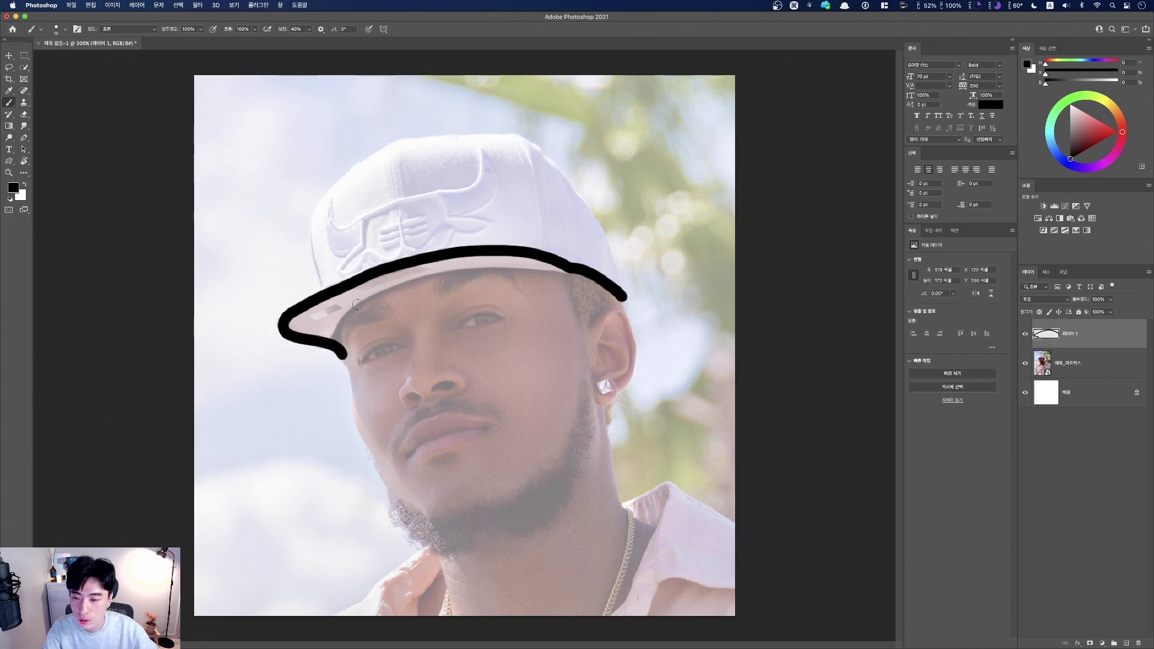
pyautogui.moveTo(334, 338); pyautogui.dragTo(342, 324)
pyautogui.moveTo(392, 288)
pyautogui.mouseDown()
pyautogui.moveTo(451, 271)
pyautogui.moveTo(556, 268)
pyautogui.mouseUp()
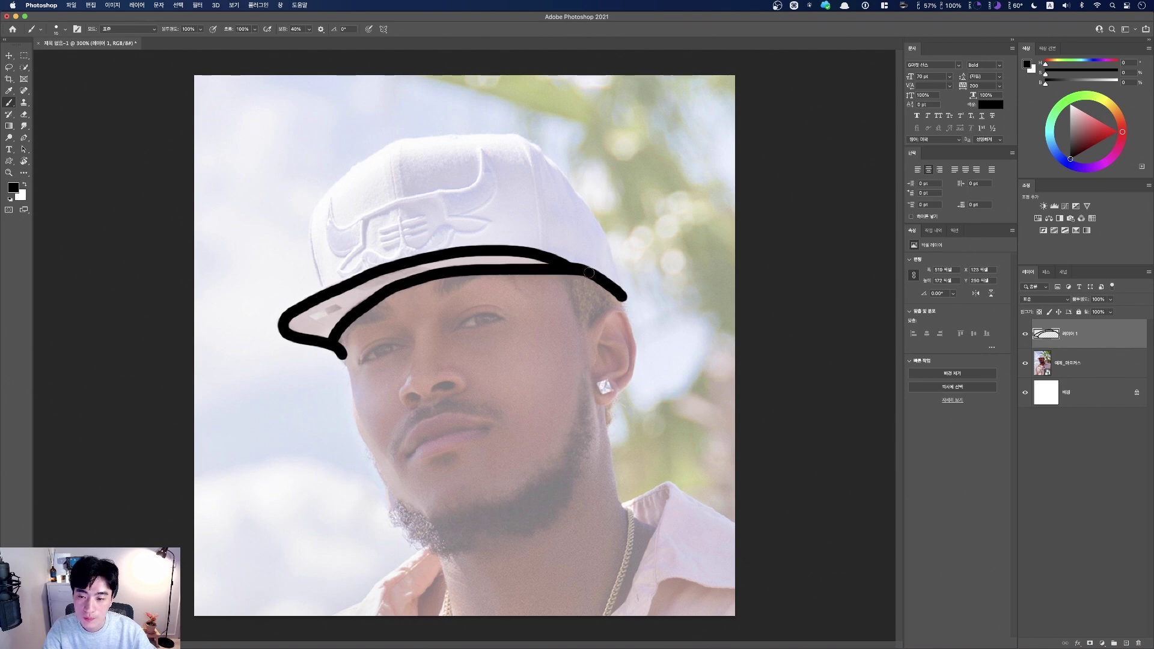
pyautogui.press('space')
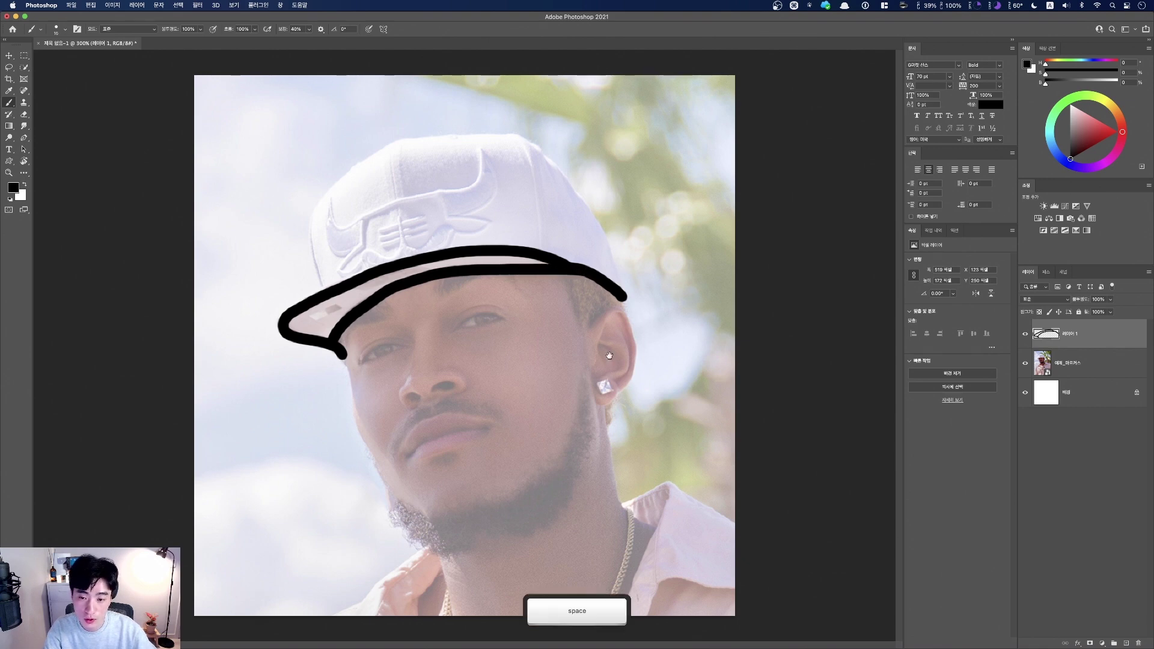
pyautogui.press('ctrl')
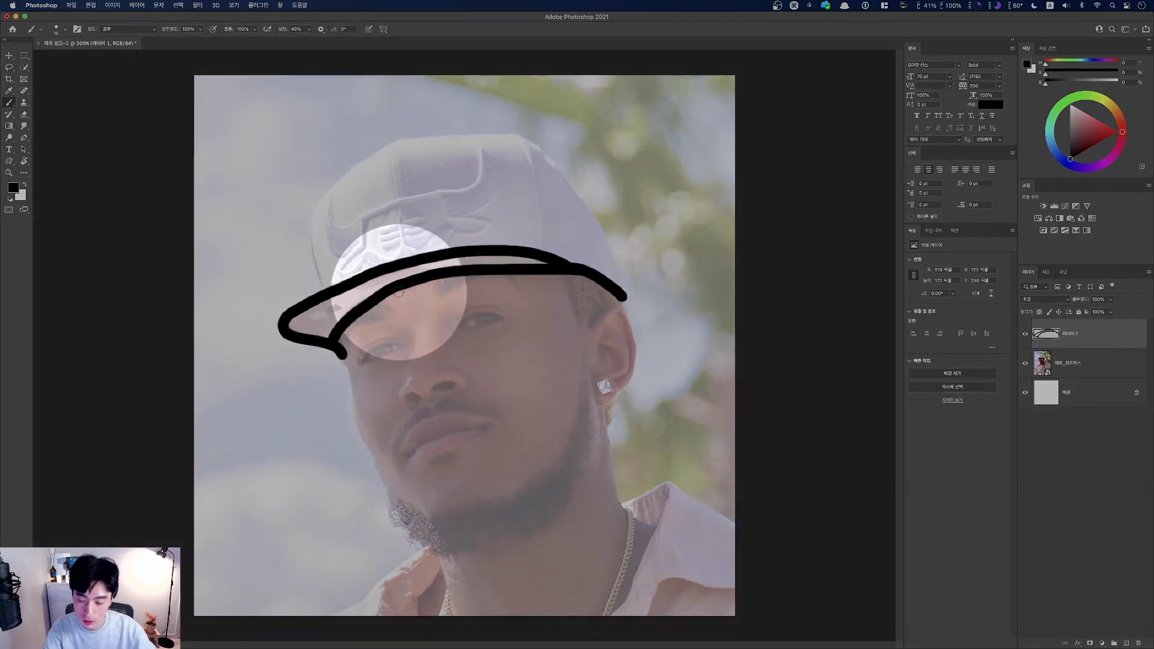
# Redraw the brim's lower edge as one smooth black stroke and trace the cap's crown from the brim over the top to the back
pyautogui.press('super+z')
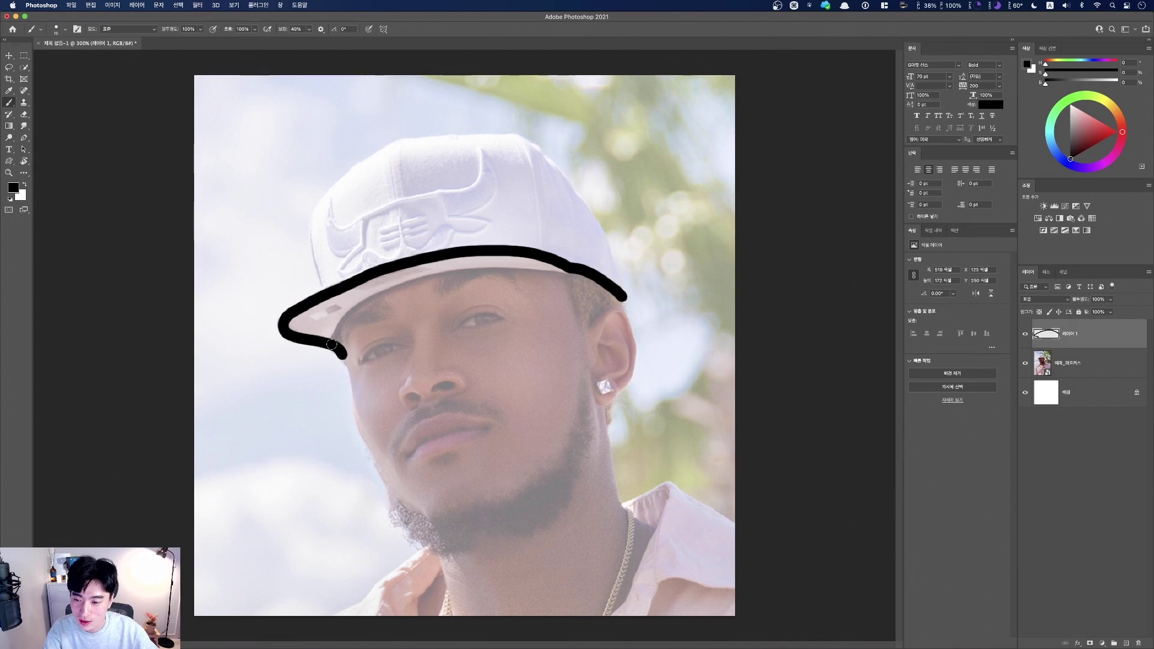
pyautogui.moveTo(341, 326)
pyautogui.mouseDown()
pyautogui.moveTo(427, 275)
pyautogui.moveTo(580, 272)
pyautogui.mouseUp()
pyautogui.hotkey('ctrl', 'z')
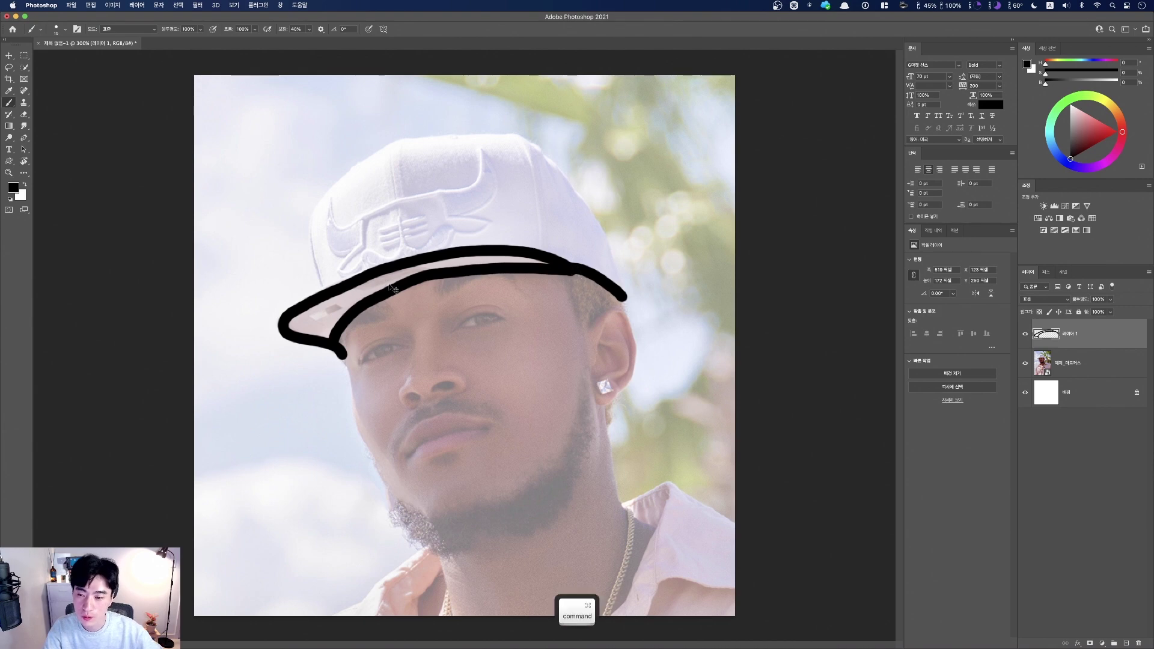
pyautogui.moveTo(350, 316)
pyautogui.mouseDown()
pyautogui.moveTo(430, 280)
pyautogui.moveTo(571, 269)
pyautogui.mouseUp()
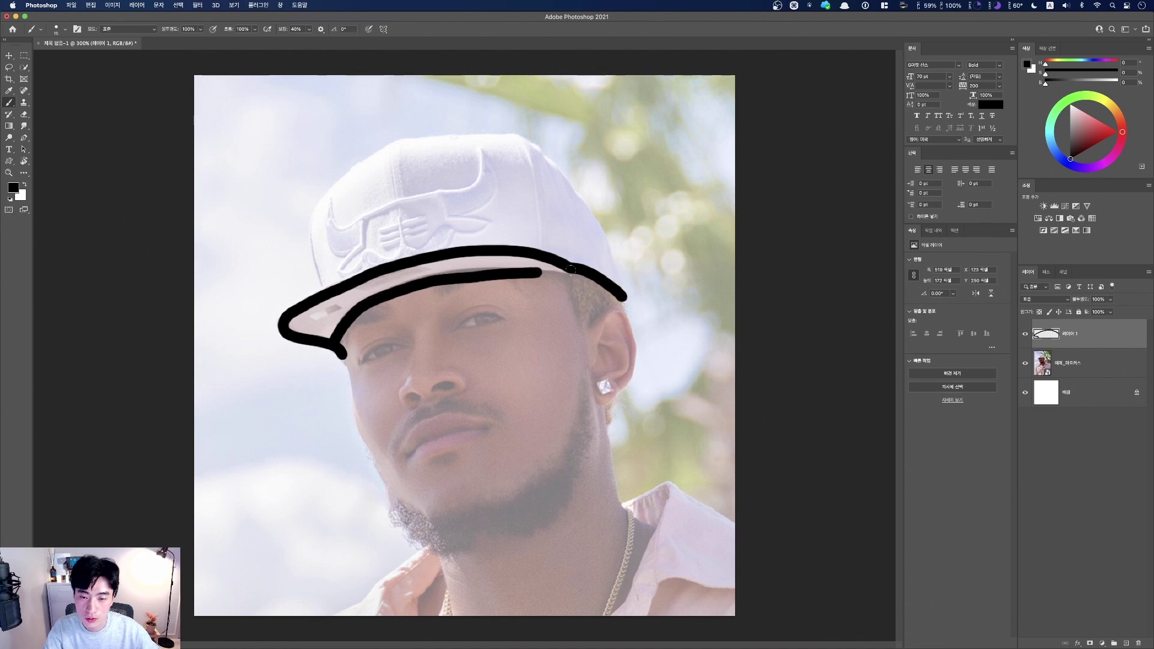
pyautogui.hotkey('ctrl', 'z')
pyautogui.moveTo(331, 344)
pyautogui.mouseDown()
pyautogui.moveTo(384, 289)
pyautogui.moveTo(438, 268)
pyautogui.moveTo(574, 272)
pyautogui.mouseUp()
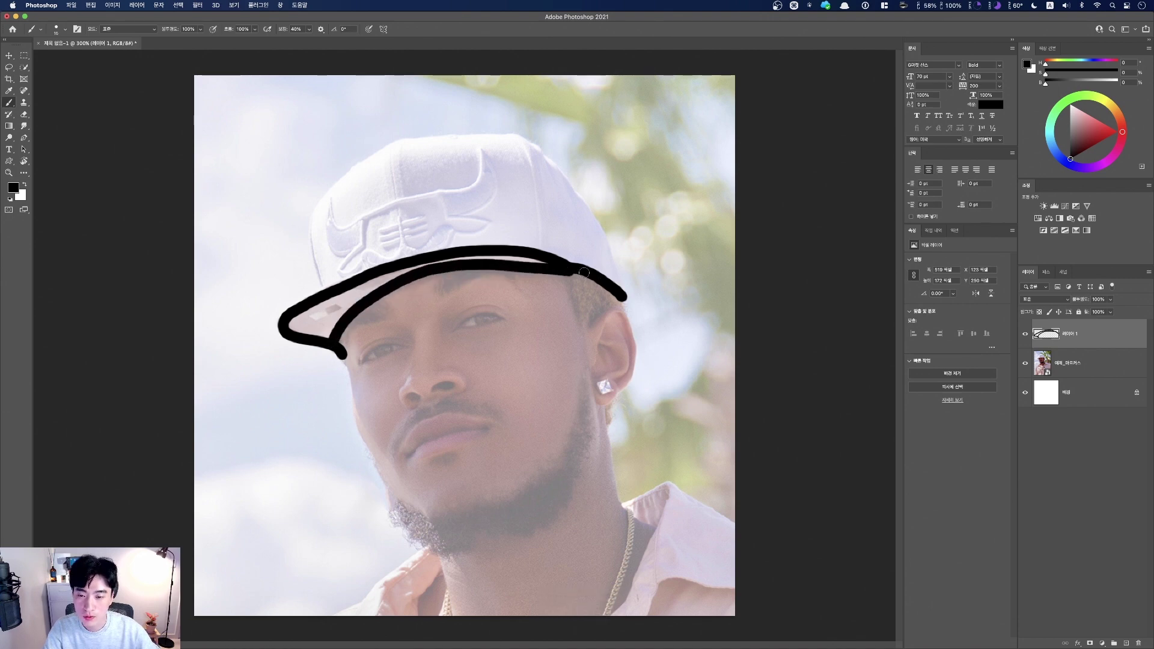
pyautogui.hotkey('ctrl', 'z')
pyautogui.moveTo(336, 345)
pyautogui.mouseDown()
pyautogui.moveTo(338, 325)
pyautogui.moveTo(397, 281)
pyautogui.moveTo(544, 266)
pyautogui.moveTo(604, 284)
pyautogui.mouseUp()
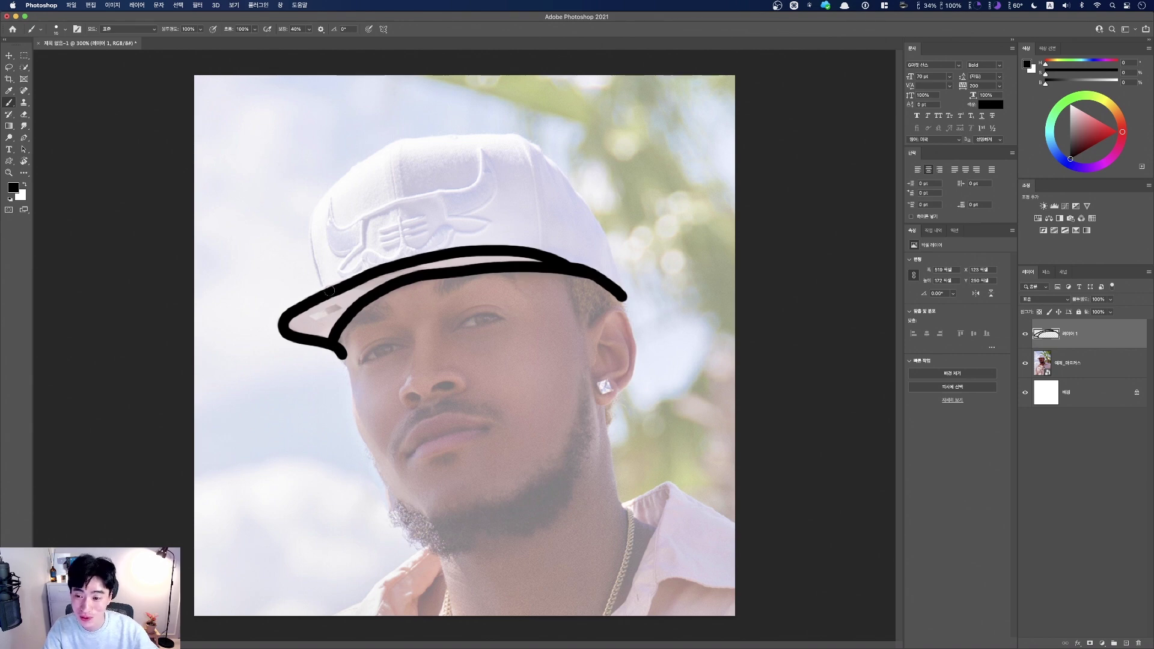
pyautogui.moveTo(318, 281)
pyautogui.mouseDown()
pyautogui.moveTo(311, 215)
pyautogui.moveTo(381, 146)
pyautogui.moveTo(431, 137)
pyautogui.moveTo(532, 143)
pyautogui.moveTo(585, 198)
pyautogui.moveTo(622, 296)
pyautogui.mouseUp()
# Trace the face outline from the brim tip around the bearded chin and up the temple to the cap, plus the ear's outer contour
pyautogui.press('super+plus')
pyautogui.moveTo(628, 364); pyautogui.dragTo(596, 248)
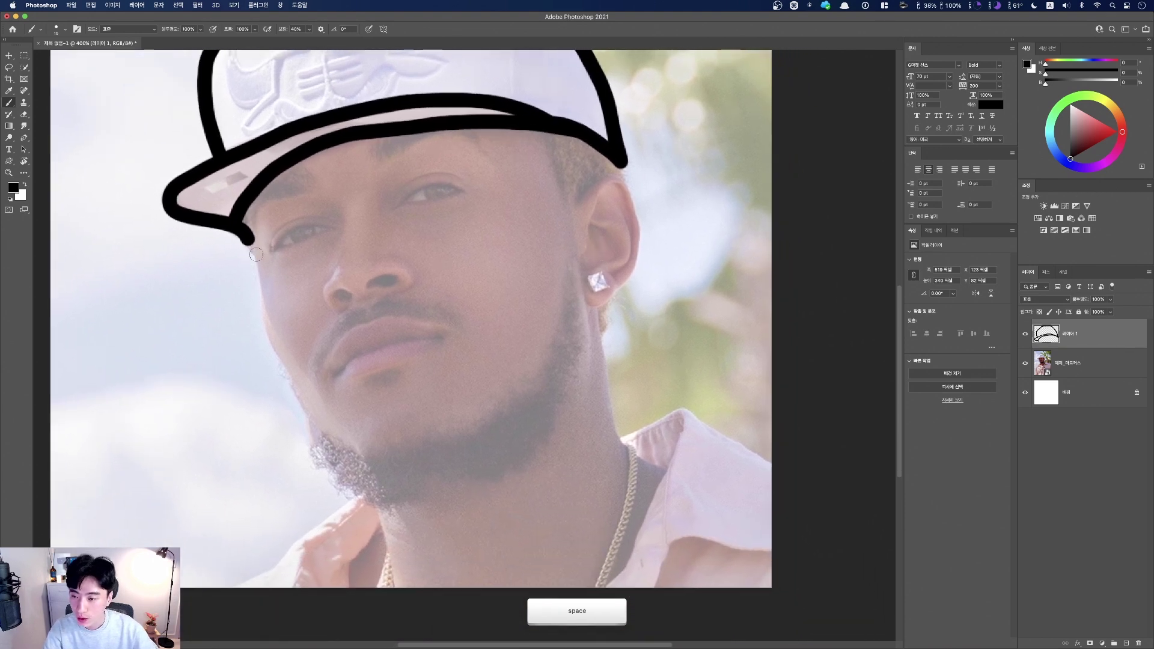
pyautogui.moveTo(253, 252)
pyautogui.mouseDown()
pyautogui.moveTo(268, 348)
pyautogui.moveTo(325, 471)
pyautogui.moveTo(368, 507)
pyautogui.moveTo(403, 509)
pyautogui.moveTo(436, 480)
pyautogui.moveTo(500, 478)
pyautogui.moveTo(526, 464)
pyautogui.moveTo(572, 395)
pyautogui.moveTo(579, 313)
pyautogui.mouseUp()
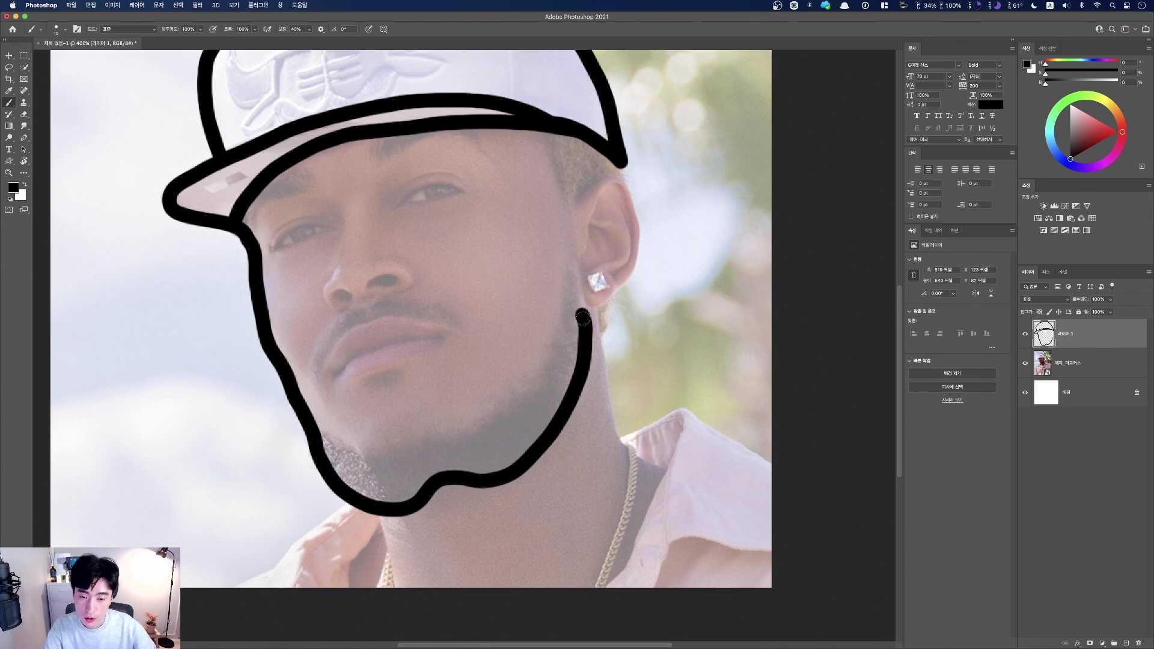
pyautogui.moveTo(581, 309); pyautogui.dragTo(552, 126)
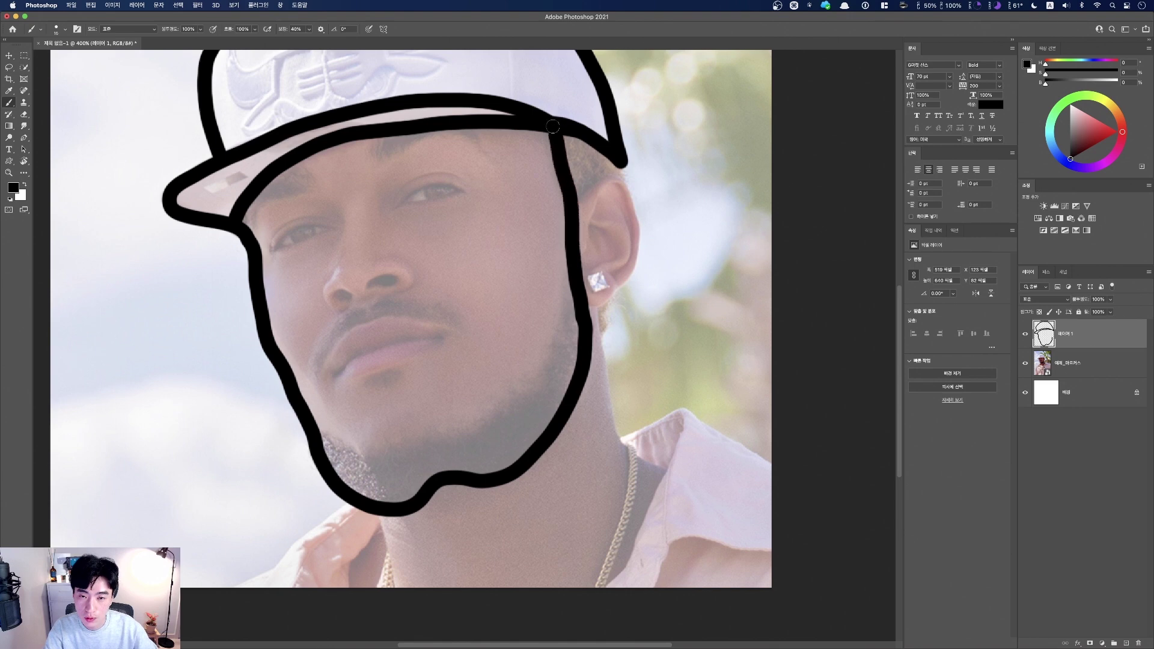
pyautogui.press('super+z')
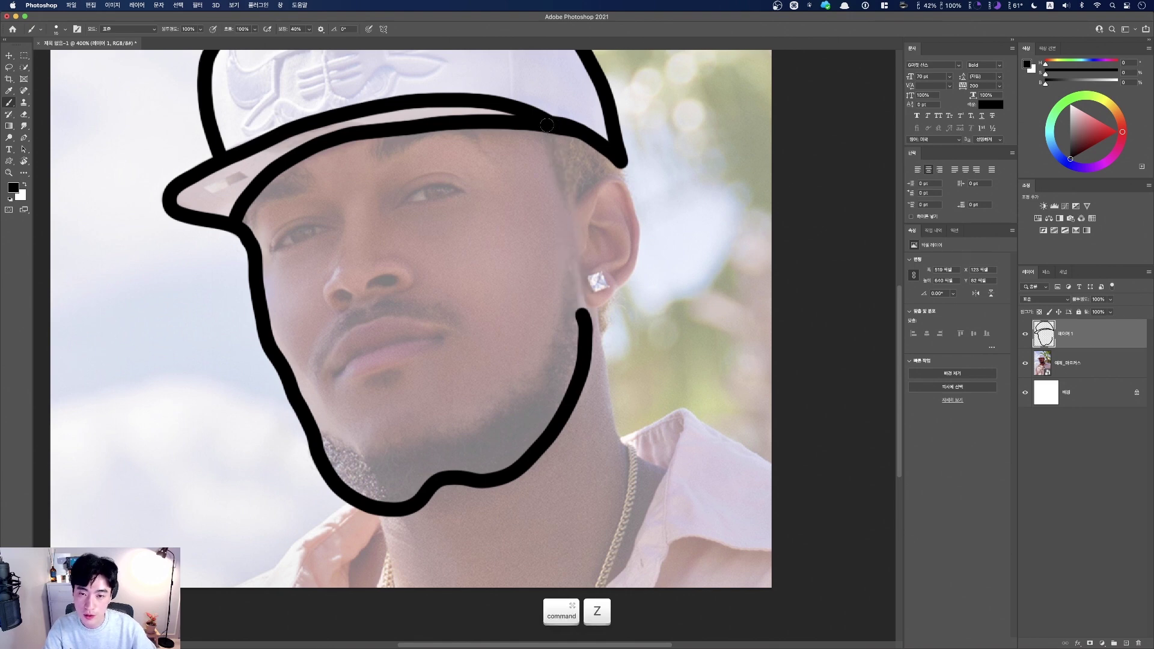
pyautogui.moveTo(550, 128); pyautogui.dragTo(582, 326)
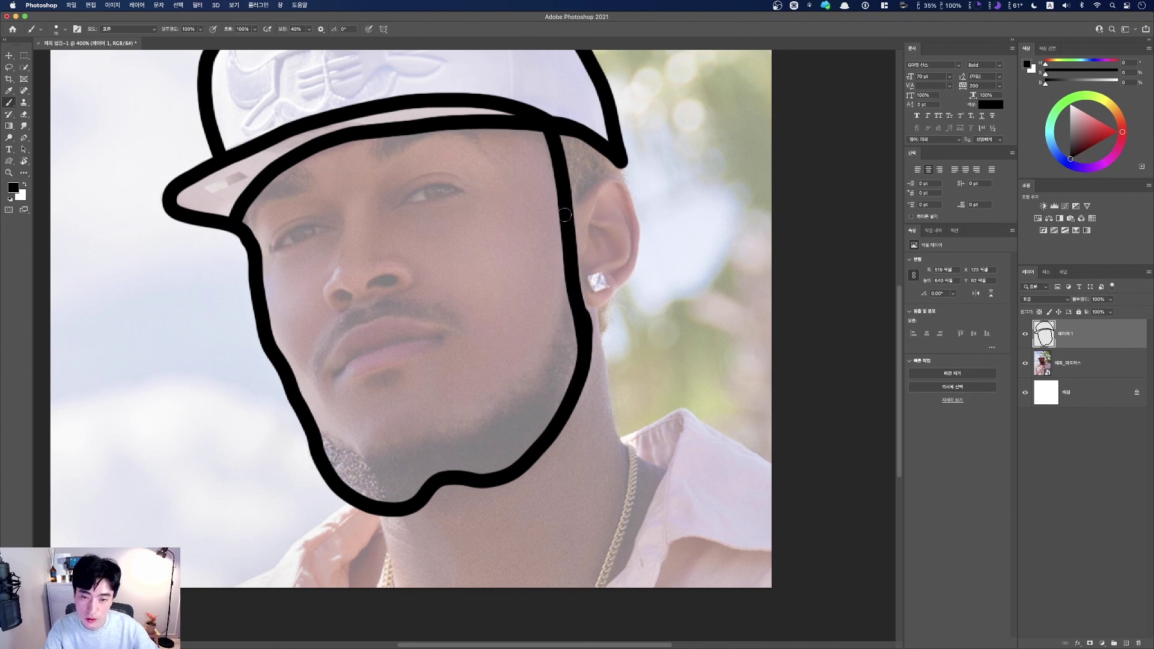
pyautogui.moveTo(565, 216)
pyautogui.mouseDown()
pyautogui.moveTo(604, 179)
pyautogui.moveTo(628, 183)
pyautogui.moveTo(642, 265)
pyautogui.moveTo(628, 287)
pyautogui.moveTo(582, 305)
pyautogui.mouseUp()
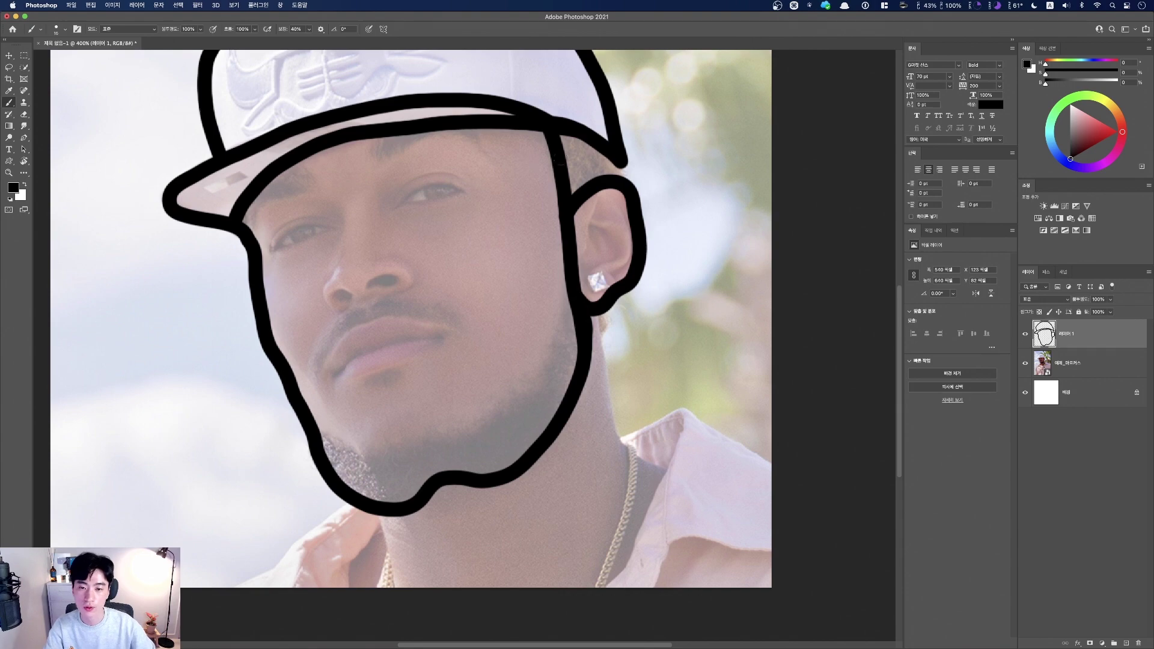
# Paint a small test dab on the temple line beside the ear and remove it with a smaller Eraser
pyautogui.press('super+equal')
pyautogui.press('super+equal')
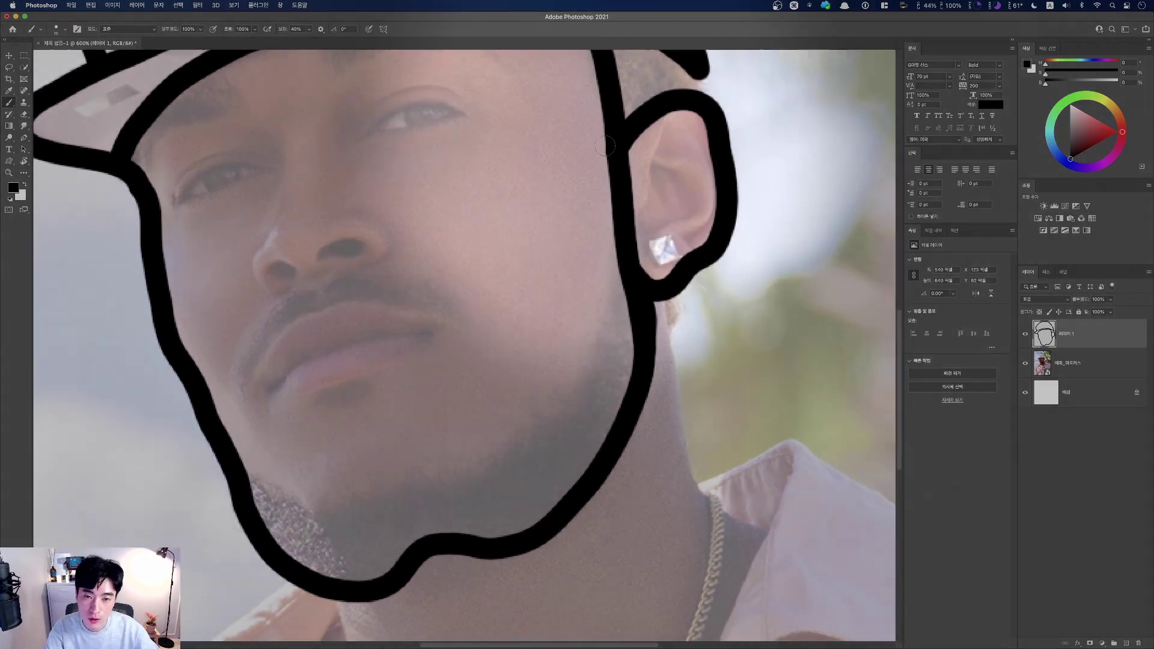
pyautogui.click(606, 149)
pyautogui.moveTo(605, 150); pyautogui.dragTo(603, 136)
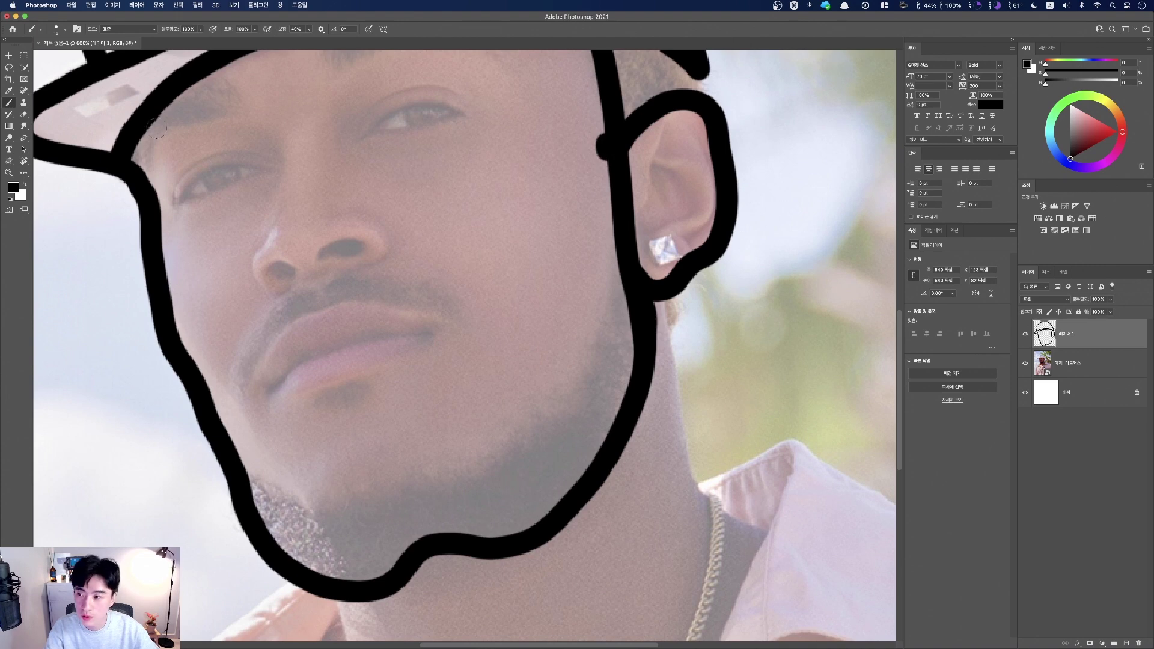
pyautogui.press('e')
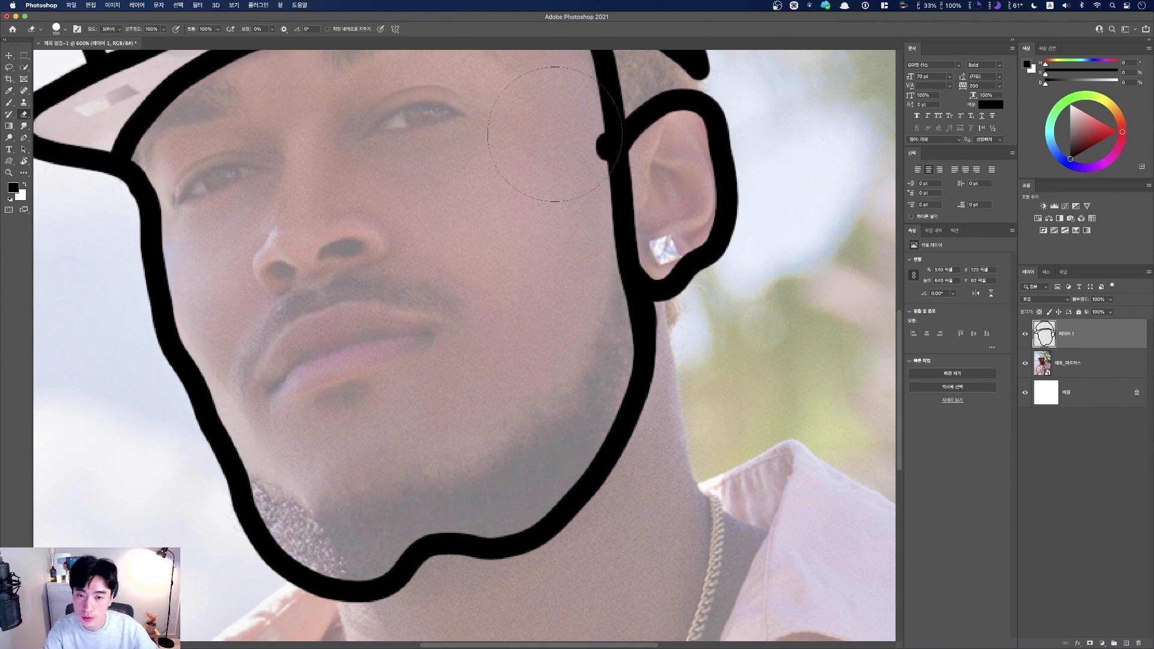
pyautogui.press('[')
pyautogui.press(']')
pyautogui.press(']')
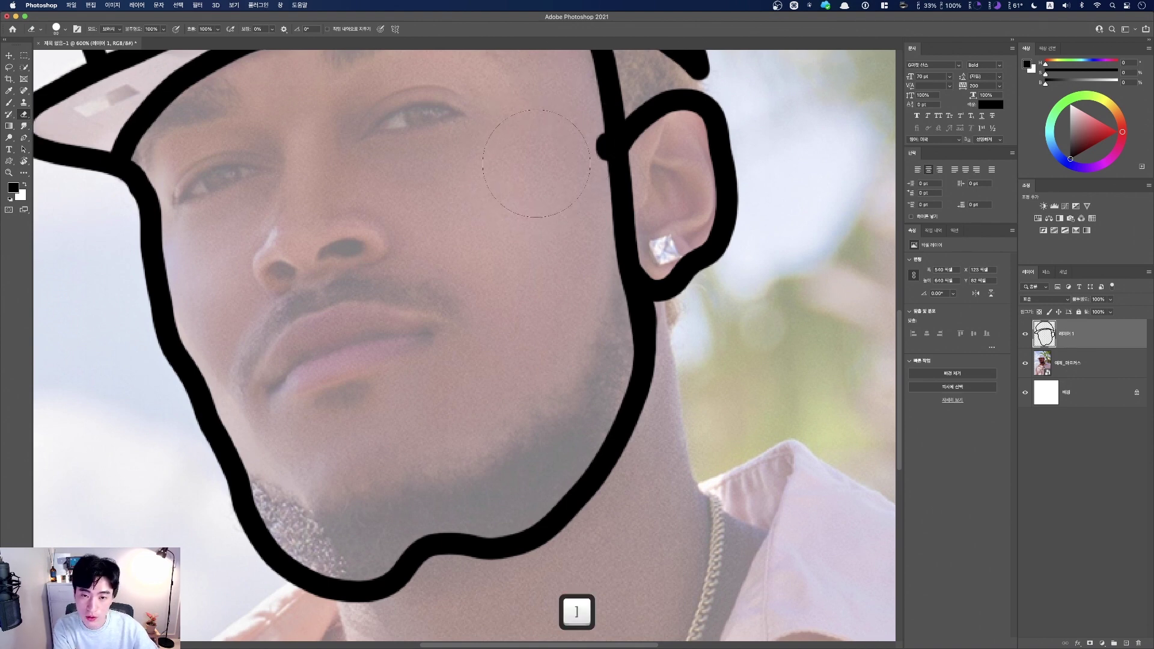
pyautogui.click(572, 141)
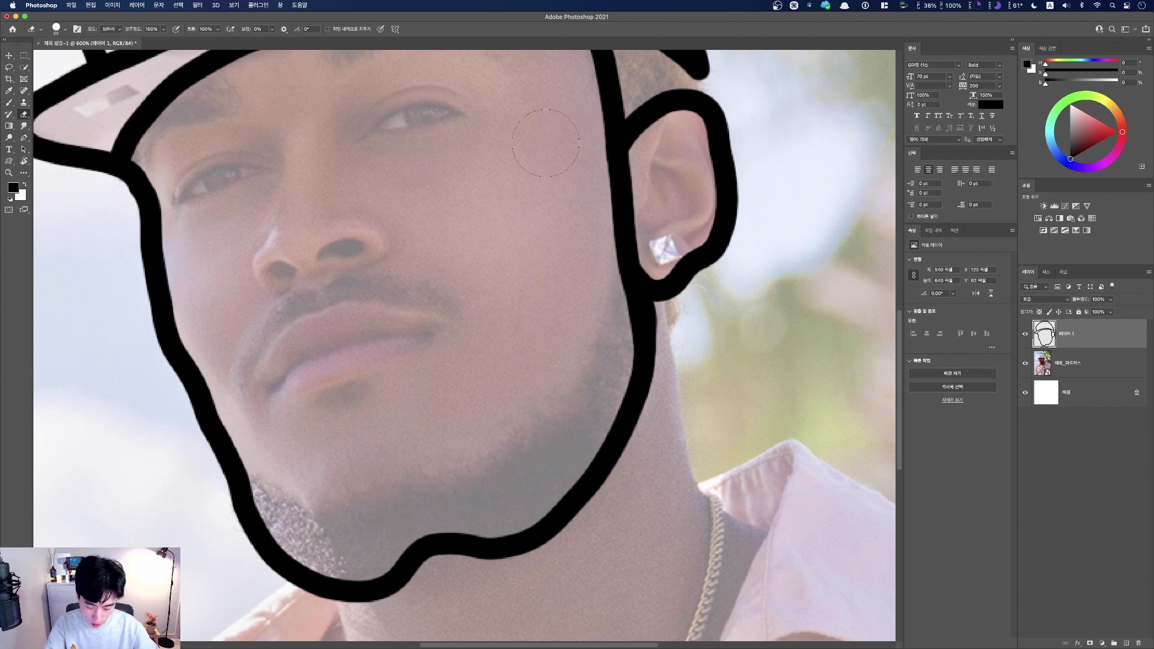
# Extend the cap's back edge with the Brush so that it meets the top of the ear
pyautogui.press('b')
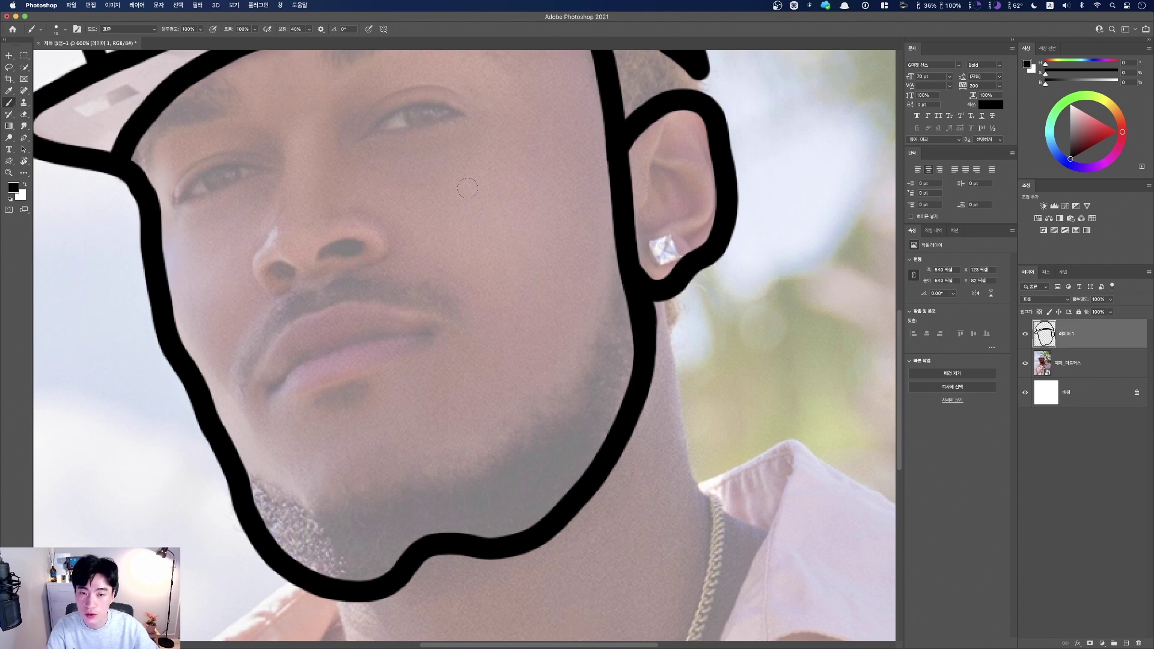
pyautogui.press('space')
pyautogui.moveTo(603, 214); pyautogui.dragTo(611, 284)
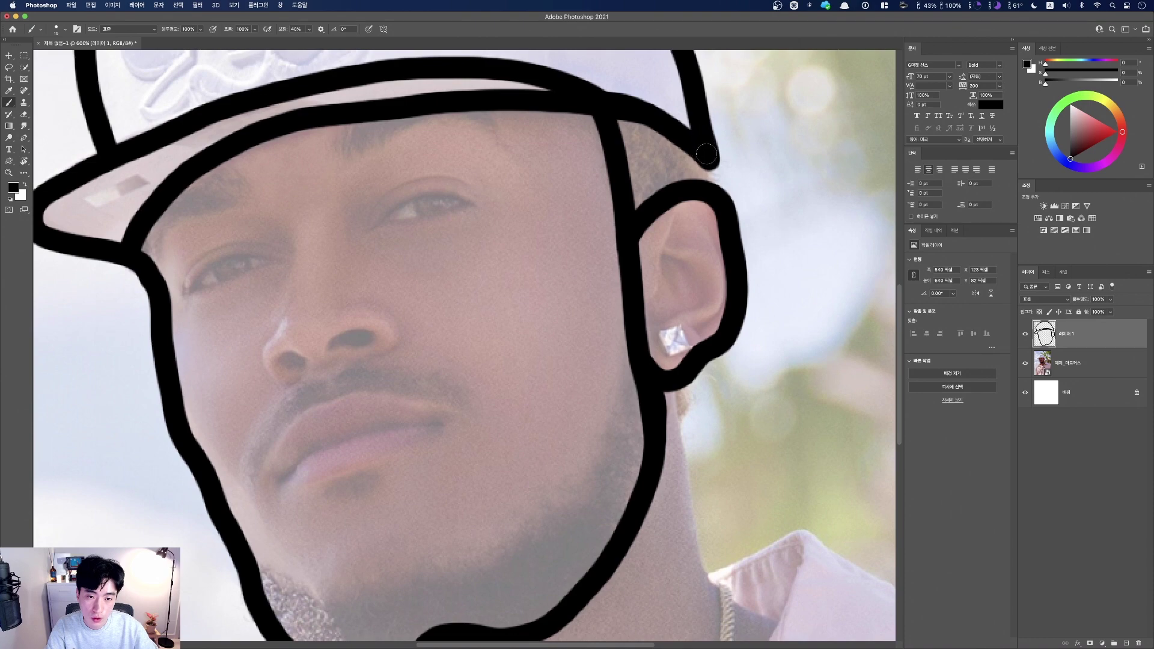
pyautogui.moveTo(709, 162); pyautogui.dragTo(710, 182)
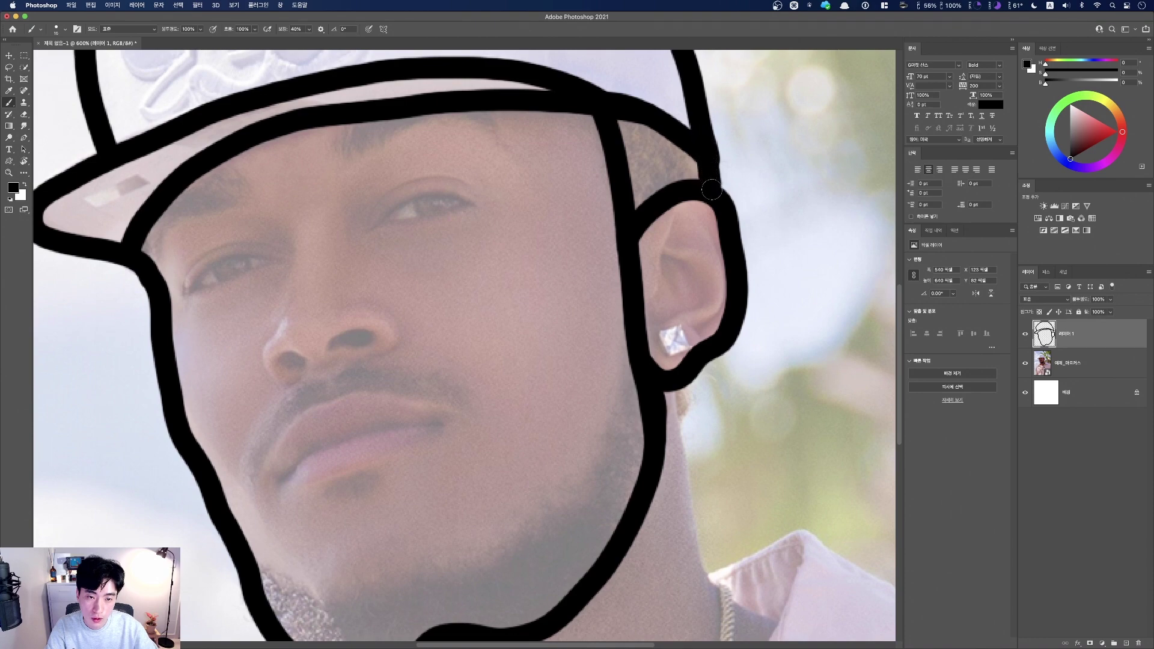
# Trace the beard's upper edge from the jaw around the chin and up the cheek to the temple under the cap
pyautogui.press('super')
pyautogui.press('super+minus')
pyautogui.press('super+minus')
pyautogui.press('super+minus')
pyautogui.press('super+plus')
pyautogui.press('space')
pyautogui.moveTo(487, 404); pyautogui.dragTo(437, 433)
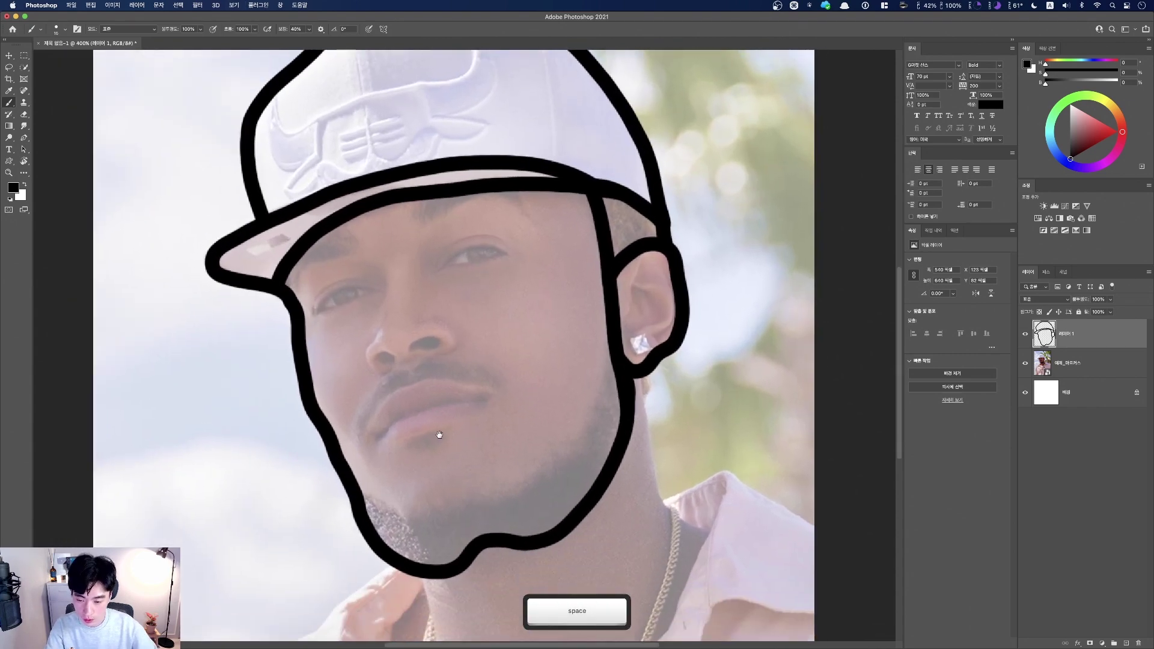
pyautogui.moveTo(437, 483)
pyautogui.mouseDown()
pyautogui.moveTo(424, 454)
pyautogui.moveTo(353, 471)
pyautogui.moveTo(402, 488)
pyautogui.moveTo(416, 455)
pyautogui.moveTo(461, 436)
pyautogui.moveTo(503, 455)
pyautogui.moveTo(545, 425)
pyautogui.moveTo(594, 320)
pyautogui.moveTo(582, 185)
pyautogui.mouseUp()
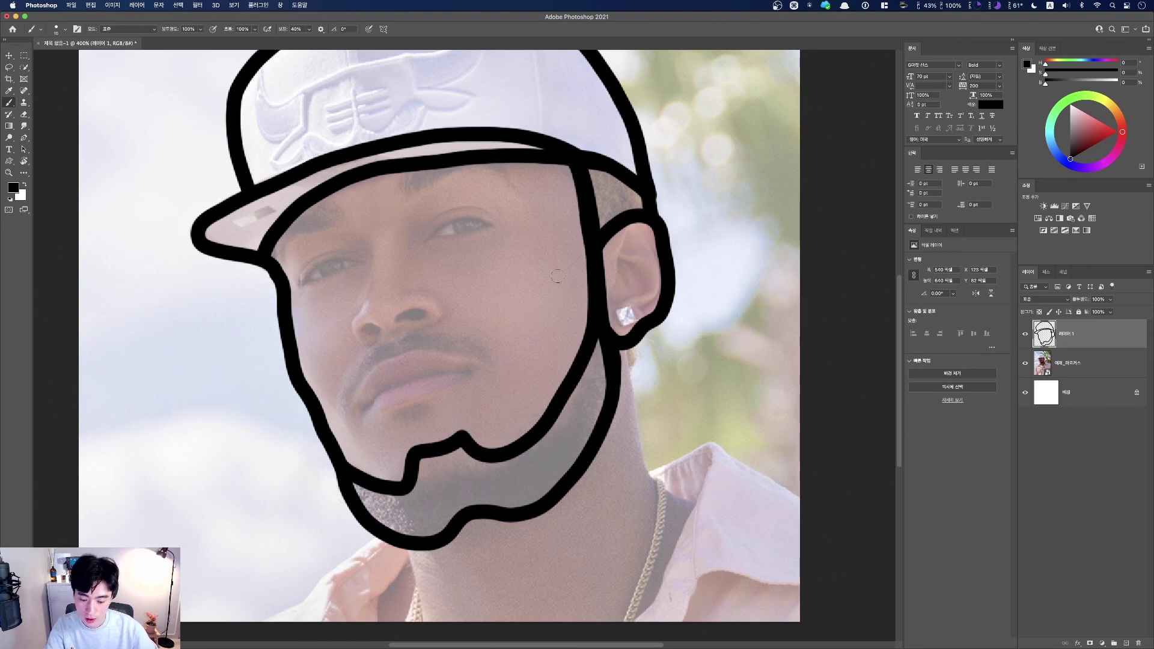
# Draw the curved inner fold inside the ear outline with a thick black stroke
pyautogui.press('ctrl')
pyautogui.press('ctrl')
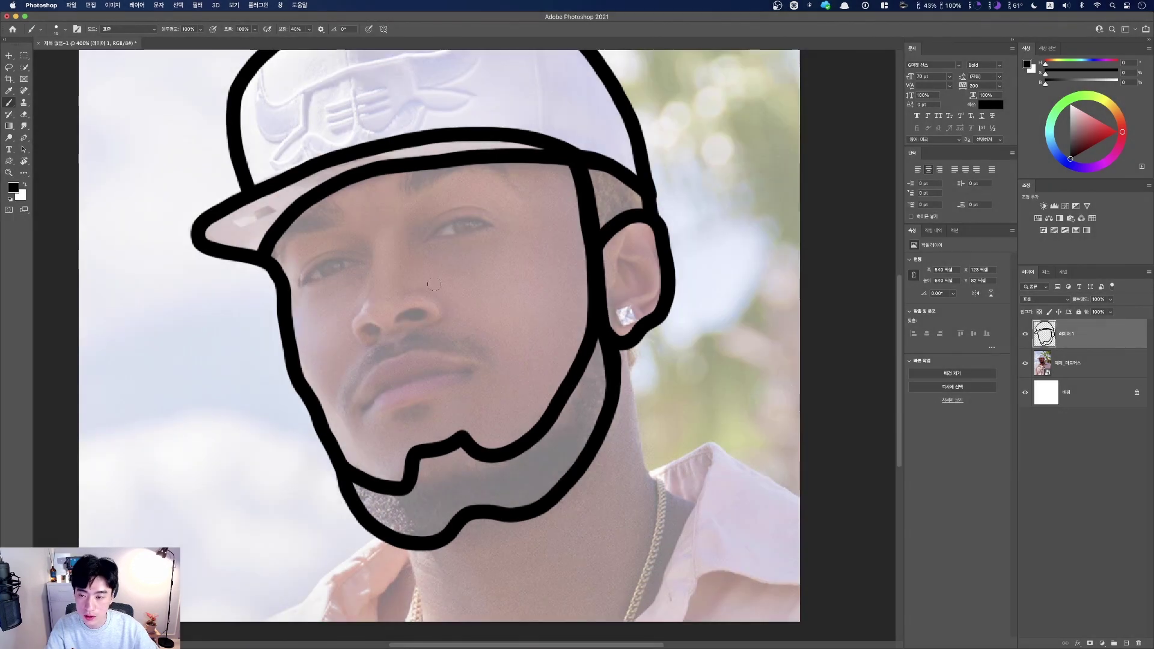
pyautogui.press('space')
pyautogui.moveTo(421, 272)
pyautogui.mouseDown()
pyautogui.moveTo(466, 359)
pyautogui.moveTo(460, 289)
pyautogui.moveTo(431, 322)
pyautogui.mouseUp()
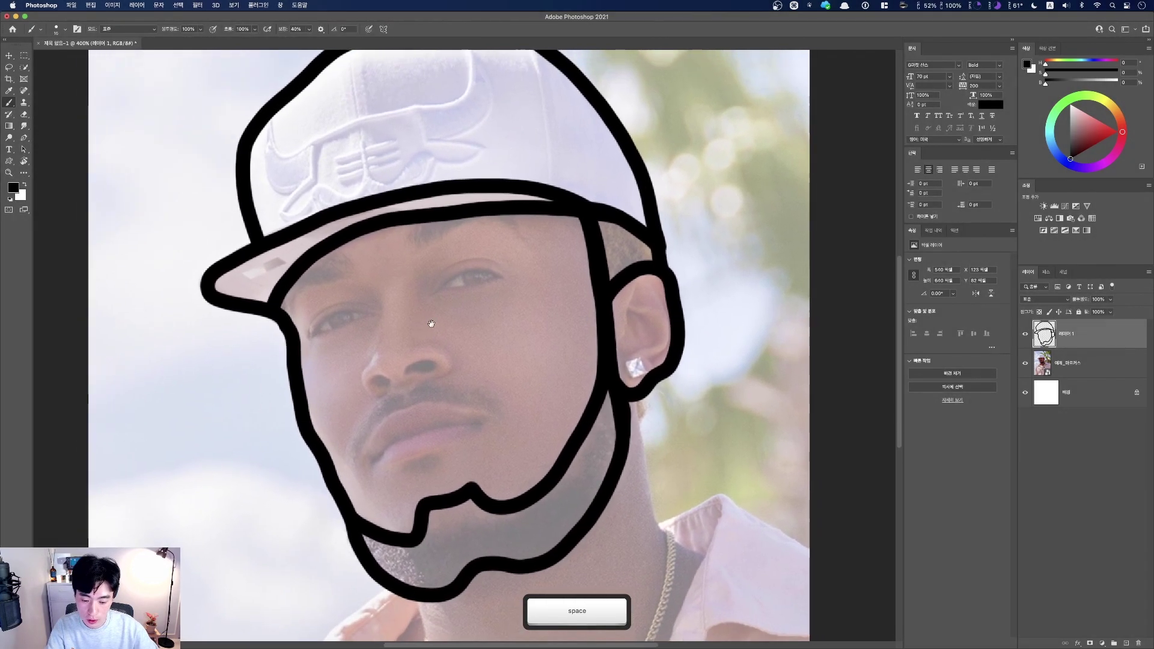
pyautogui.moveTo(640, 290)
pyautogui.mouseDown()
pyautogui.moveTo(625, 329)
pyautogui.moveTo(631, 309)
pyautogui.moveTo(643, 310)
pyautogui.moveTo(656, 326)
pyautogui.moveTo(634, 355)
pyautogui.mouseUp()
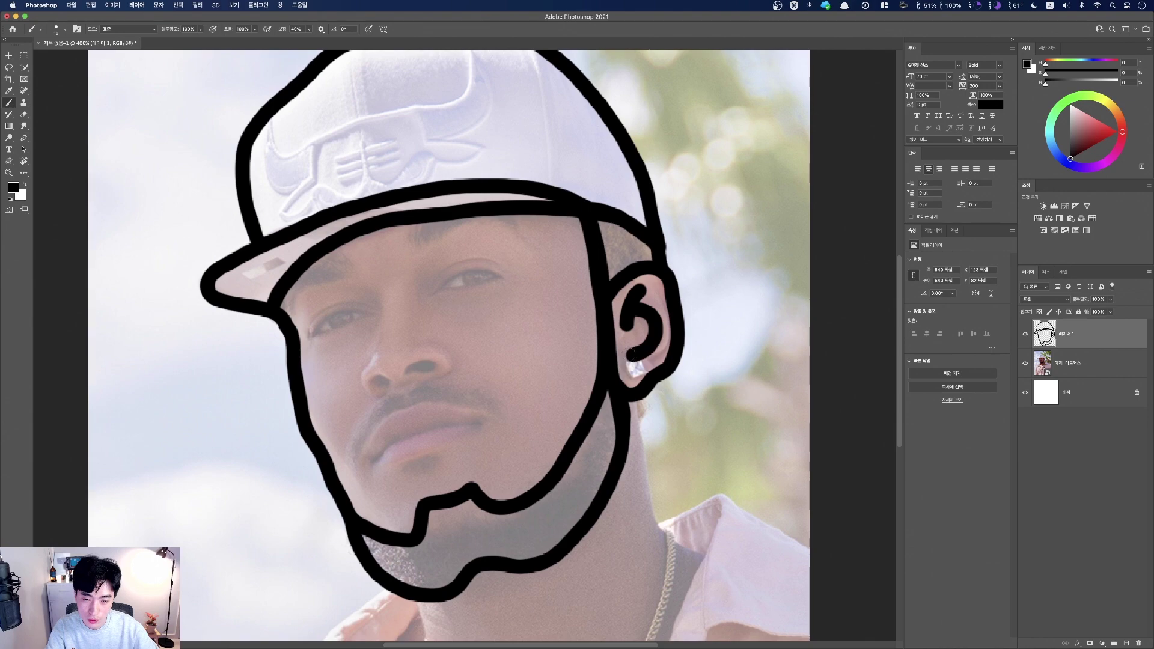
# Zoom out to 200% and toggle the photo layer's visibility to check the line drawing on its own
pyautogui.press('space')
pyautogui.moveTo(457, 374); pyautogui.dragTo(533, 363)
pyautogui.press('super+minus')
pyautogui.press('super+minus')
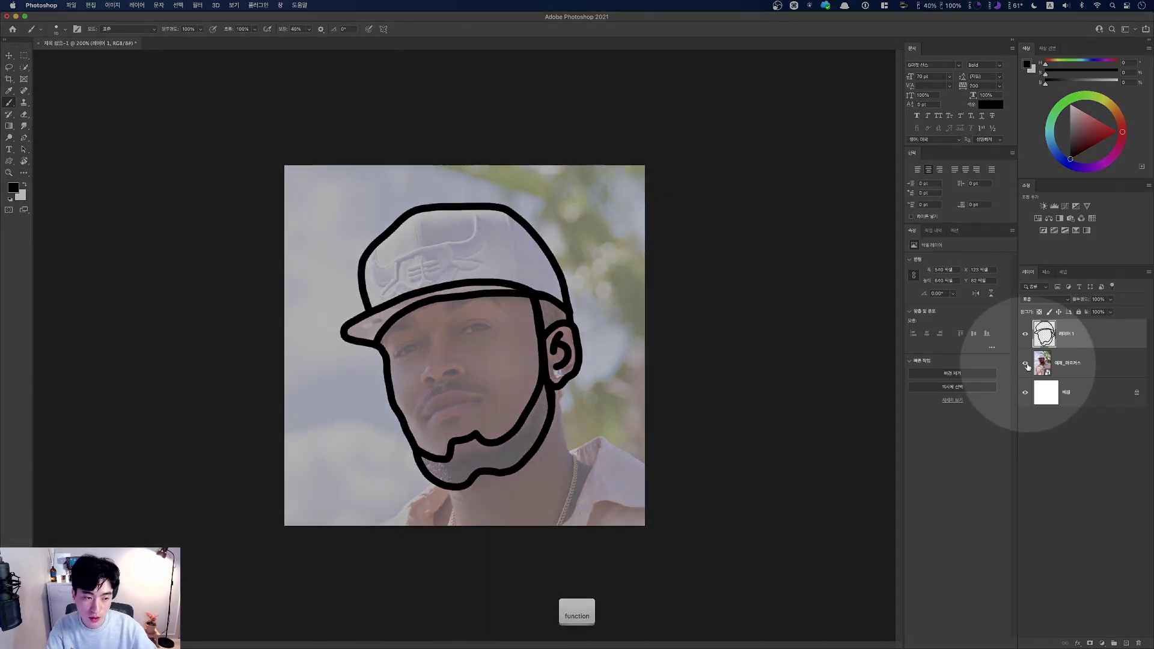
pyautogui.click(1026, 363)
pyautogui.click(1025, 364)
pyautogui.click(1025, 365)
pyautogui.click(1026, 365)
pyautogui.click(1026, 365)
pyautogui.click(1026, 365)
pyautogui.click(1025, 365)
pyautogui.click(1026, 365)
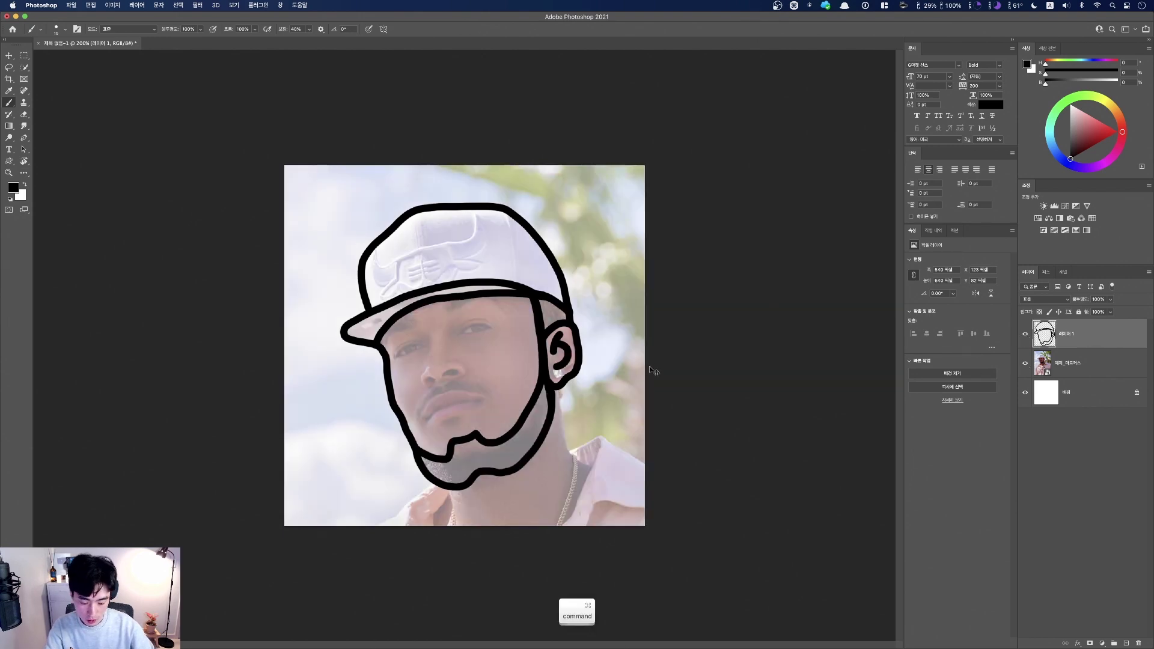
# Fill the hair area between the cap, the temple line and the ear with solid black brush strokes
pyautogui.press('super+equal')
pyautogui.press('super+equal')
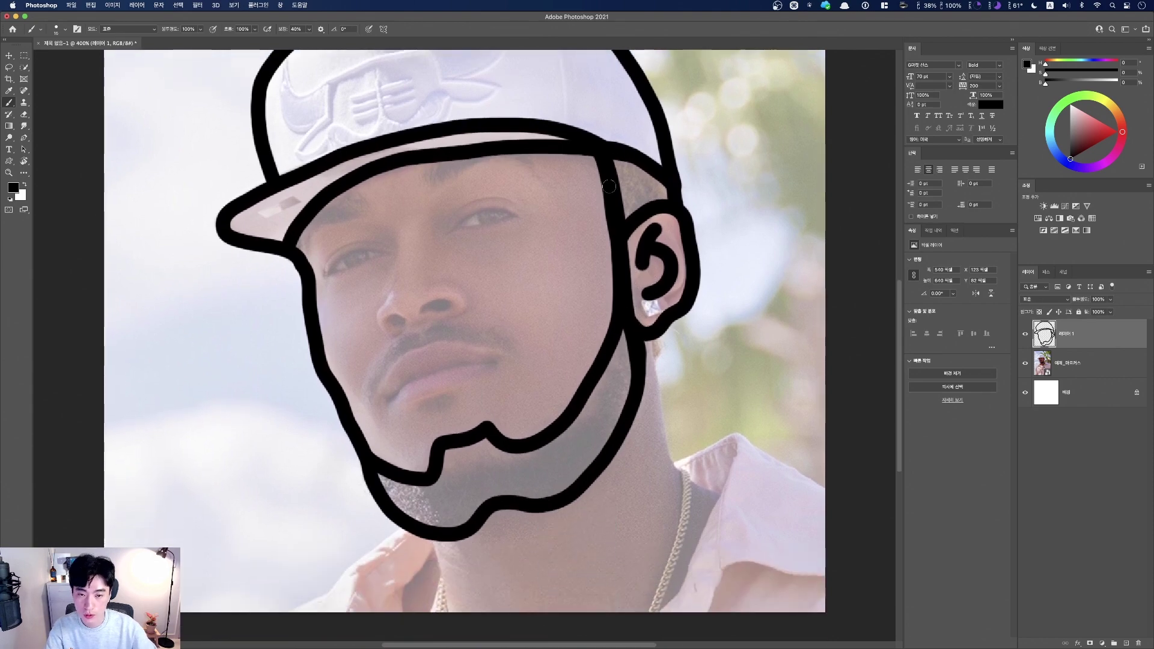
pyautogui.press('ctrl')
pyautogui.press('ctrl')
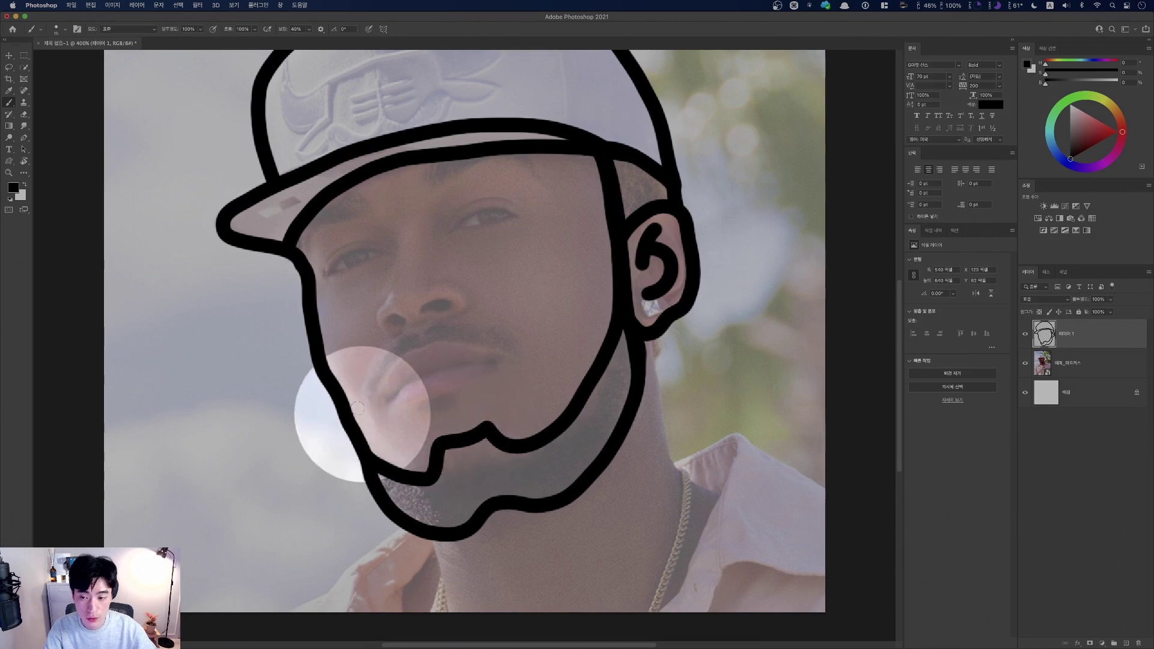
pyautogui.press('fn')
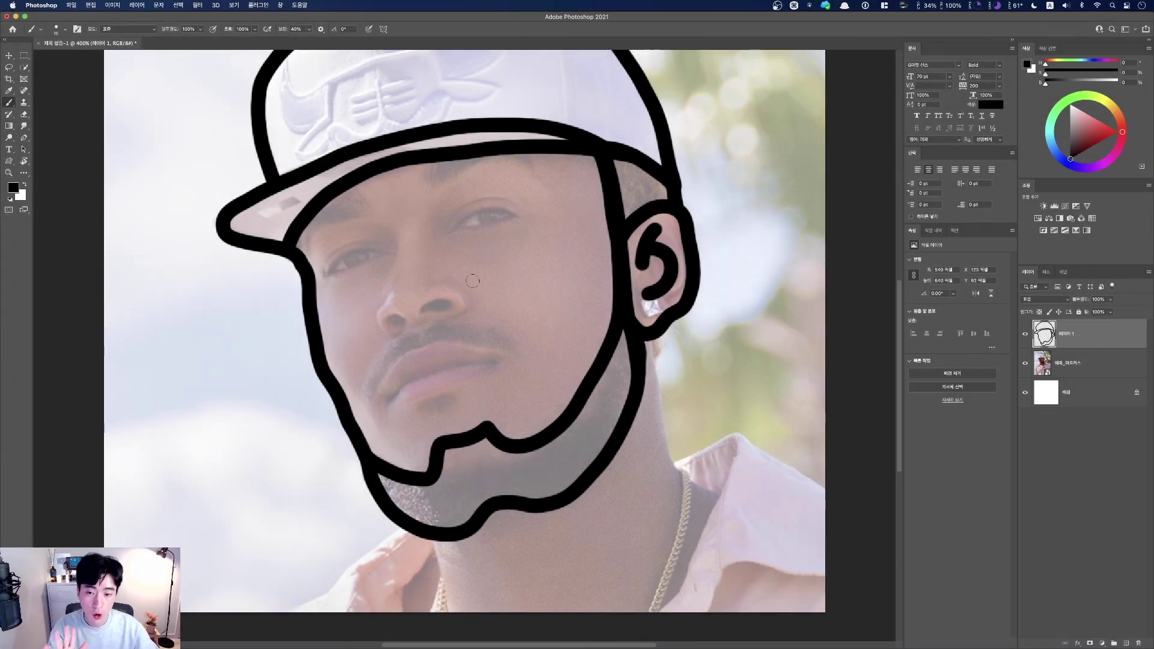
pyautogui.press('space')
pyautogui.moveTo(503, 239)
pyautogui.mouseDown()
pyautogui.moveTo(551, 265)
pyautogui.moveTo(554, 284)
pyautogui.moveTo(543, 258)
pyautogui.mouseUp()
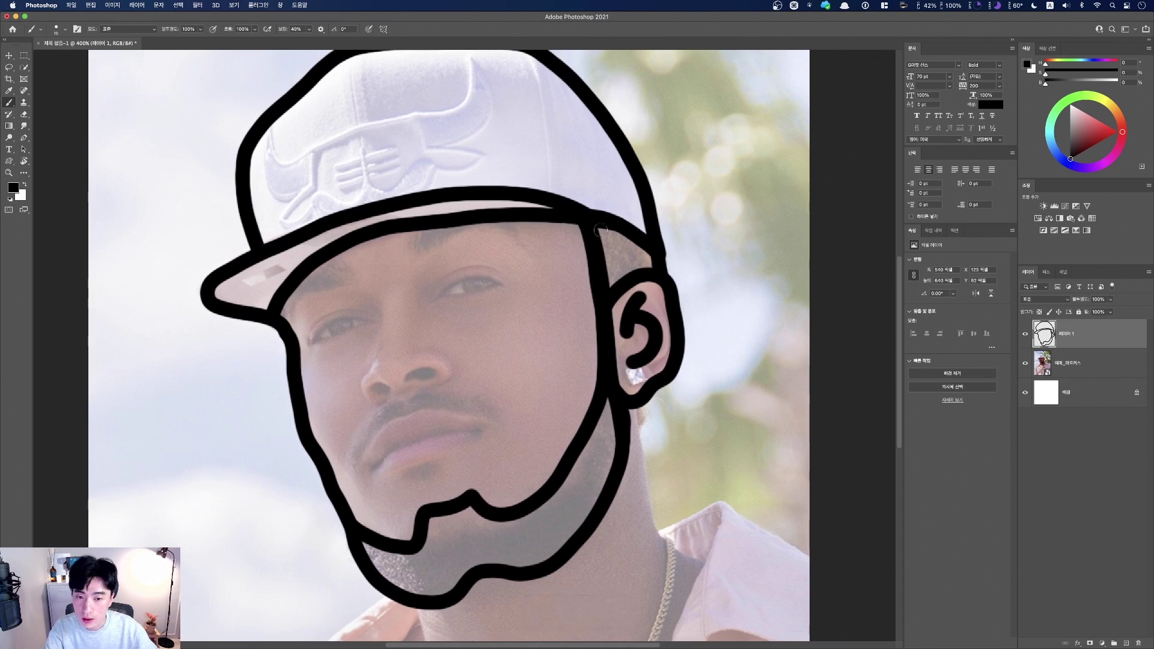
pyautogui.moveTo(600, 231)
pyautogui.mouseDown()
pyautogui.moveTo(609, 285)
pyautogui.moveTo(611, 229)
pyautogui.moveTo(622, 280)
pyautogui.moveTo(607, 288)
pyautogui.moveTo(635, 265)
pyautogui.moveTo(622, 234)
pyautogui.moveTo(633, 264)
pyautogui.moveTo(633, 243)
pyautogui.moveTo(651, 264)
pyautogui.mouseUp()
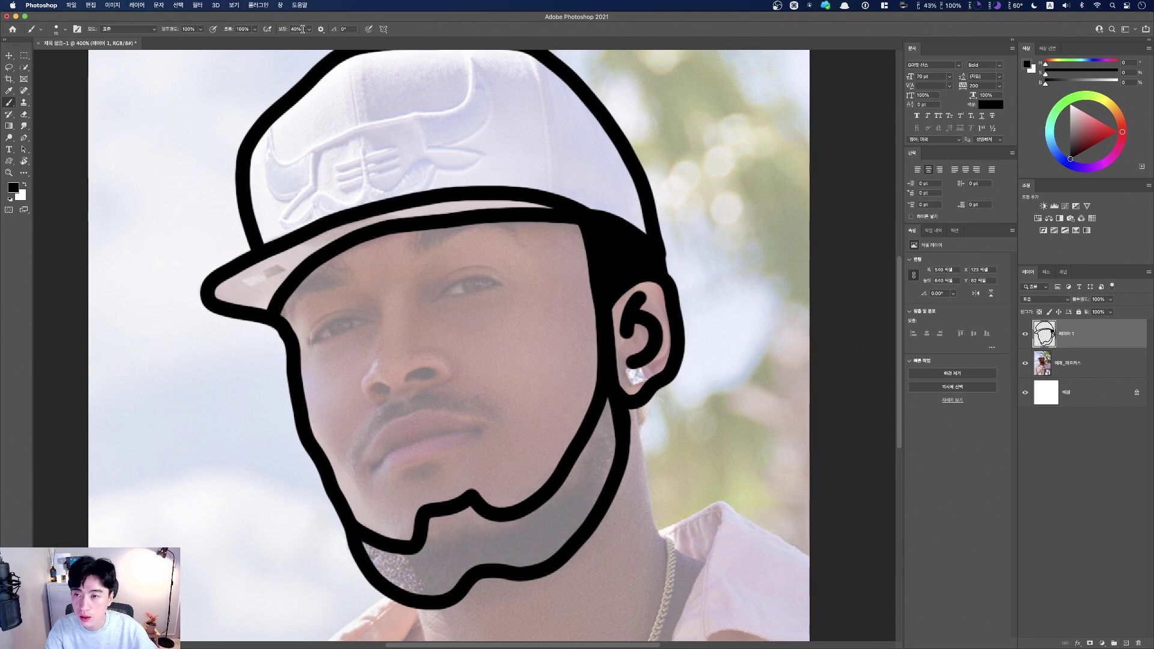
# Set the brush smoothing to 0% and paint the whole outlined beard area solid black
pyautogui.write('0')
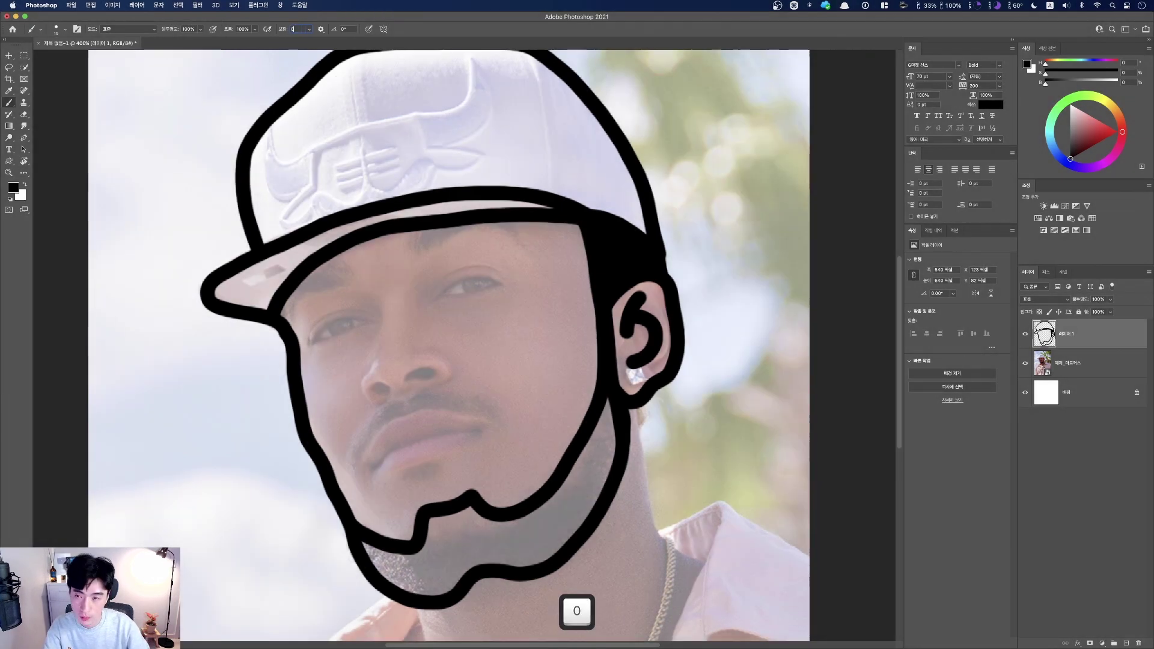
pyautogui.press('Return')
pyautogui.press('space')
pyautogui.moveTo(368, 547)
pyautogui.mouseDown()
pyautogui.moveTo(352, 474)
pyautogui.moveTo(421, 517)
pyautogui.moveTo(443, 502)
pyautogui.moveTo(404, 487)
pyautogui.moveTo(406, 454)
pyautogui.moveTo(448, 436)
pyautogui.moveTo(472, 454)
pyautogui.moveTo(434, 455)
pyautogui.moveTo(420, 503)
pyautogui.mouseUp()
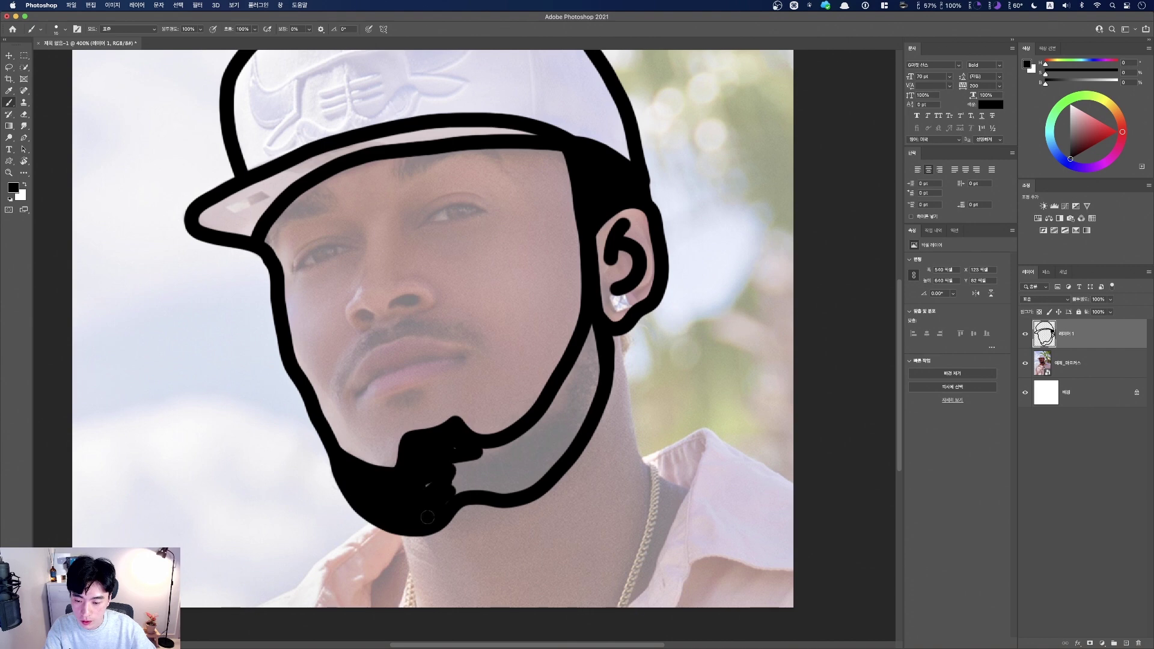
pyautogui.moveTo(466, 473)
pyautogui.mouseDown()
pyautogui.moveTo(459, 485)
pyautogui.moveTo(529, 450)
pyautogui.moveTo(490, 471)
pyautogui.moveTo(537, 459)
pyautogui.moveTo(592, 336)
pyautogui.moveTo(580, 411)
pyautogui.moveTo(551, 454)
pyautogui.moveTo(562, 417)
pyautogui.mouseUp()
pyautogui.press(']')
pyautogui.press(']')
pyautogui.press('[')
pyautogui.press('[')
pyautogui.press('[')
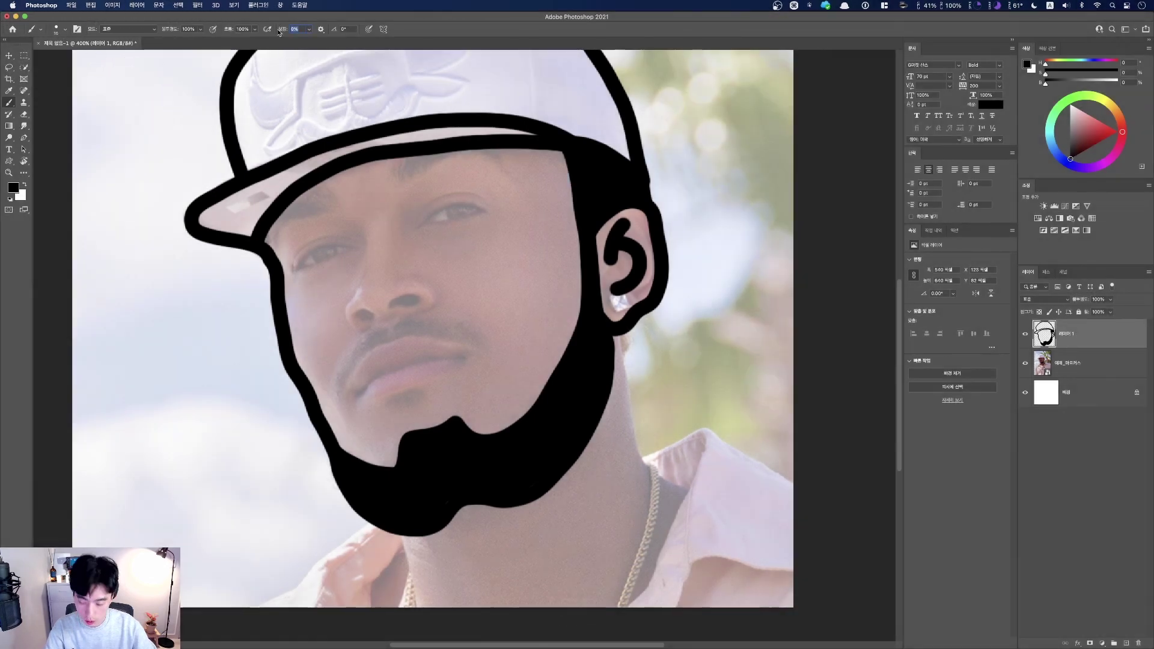
# Restore the brush smoothing to 40% for further outline tracing
pyautogui.write('40')
pyautogui.press('Return')
pyautogui.hscroll(-3, 459, 294)
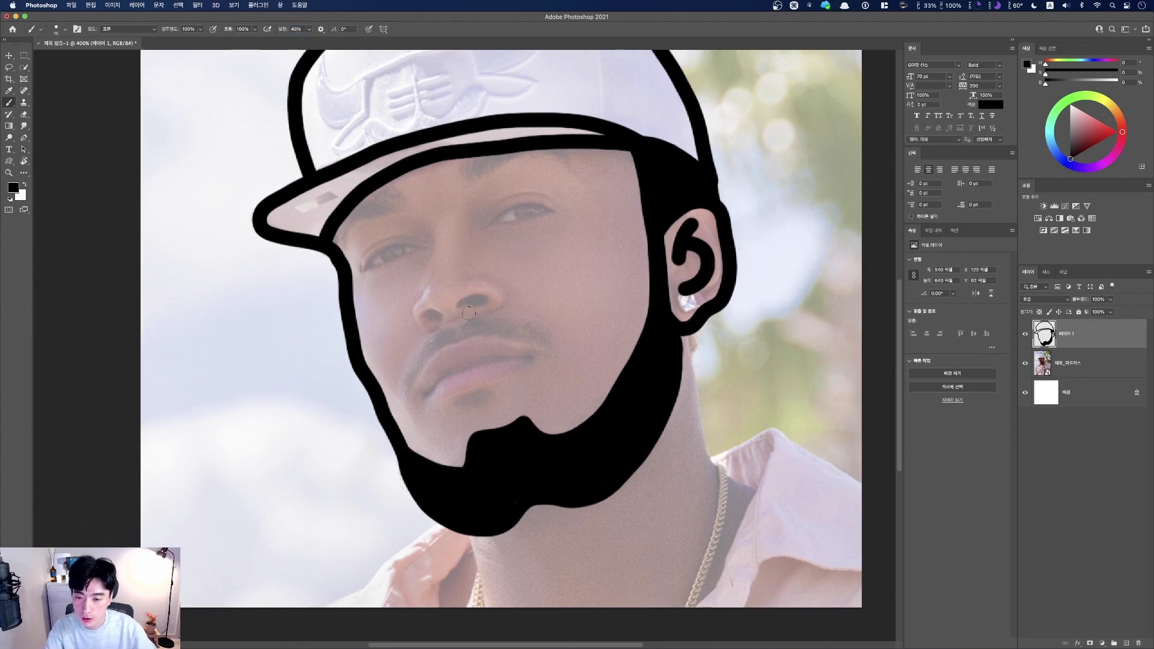
# Trace the underside of the nose with a short curved black brush stroke
pyautogui.hscroll(-2, 469, 313)
pyautogui.click(467, 308)
pyautogui.moveTo(470, 309)
pyautogui.mouseDown()
pyautogui.moveTo(487, 314)
pyautogui.moveTo(515, 293)
pyautogui.mouseUp()
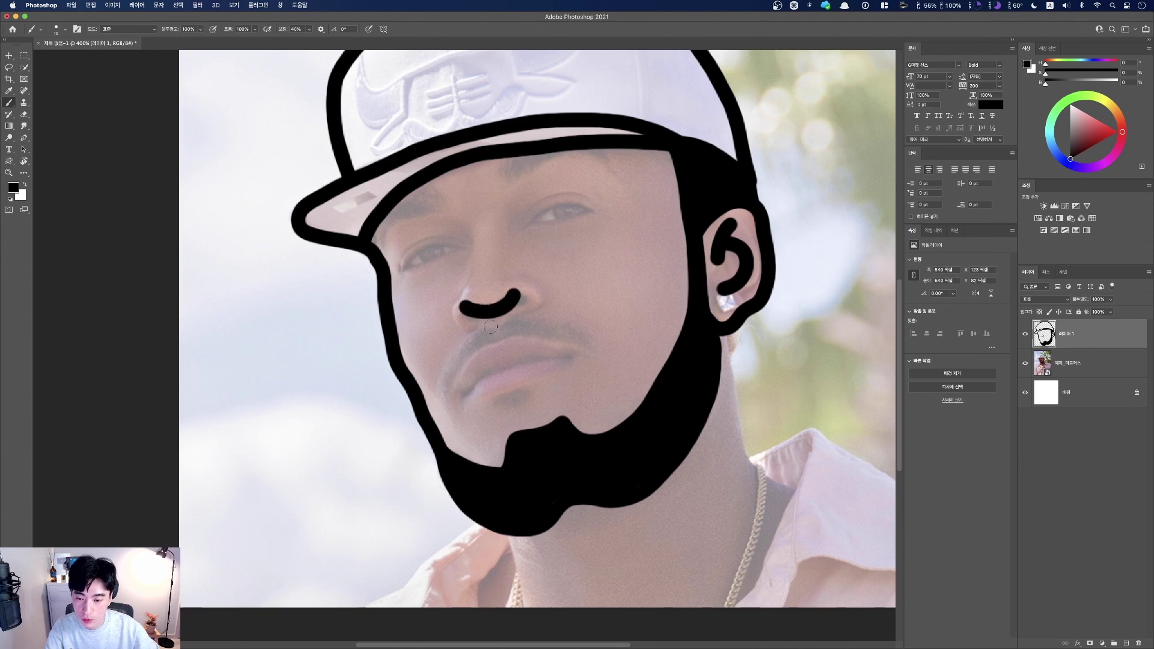
# Draw the mouth line and a curved mustache line above it, then thicken the mustache by brushing along its lower edge
pyautogui.moveTo(465, 399)
pyautogui.mouseDown()
pyautogui.moveTo(514, 361)
pyautogui.moveTo(568, 361)
pyautogui.mouseUp()
pyautogui.moveTo(443, 389)
pyautogui.mouseDown()
pyautogui.moveTo(484, 336)
pyautogui.moveTo(538, 327)
pyautogui.moveTo(583, 340)
pyautogui.mouseUp()
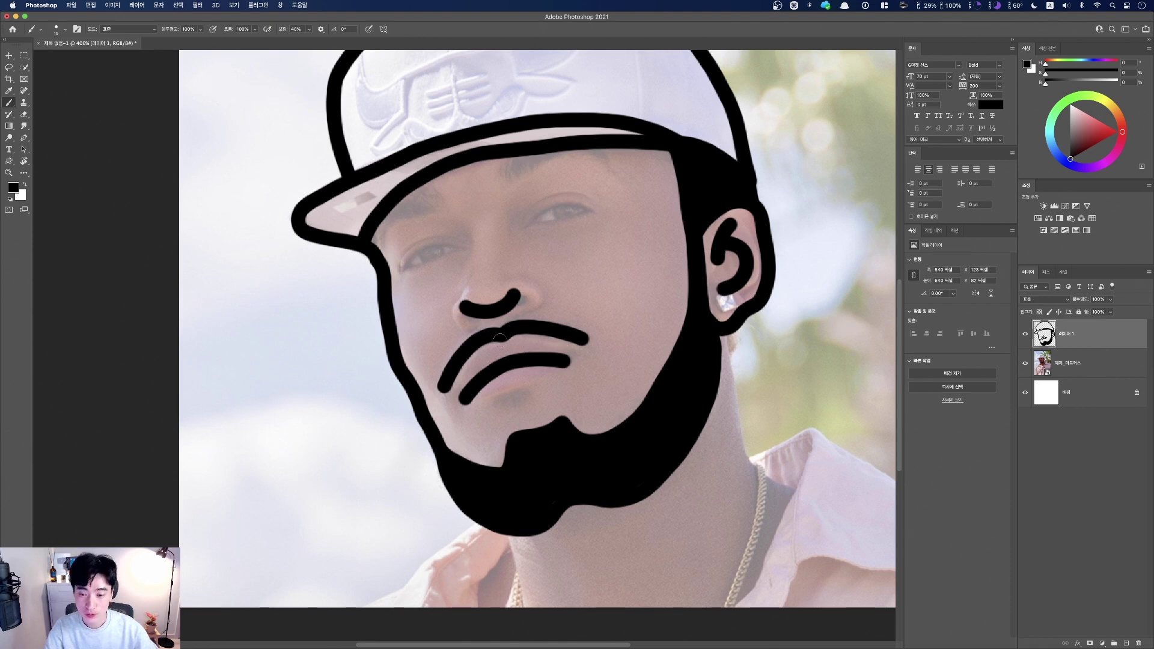
pyautogui.press('super+equal')
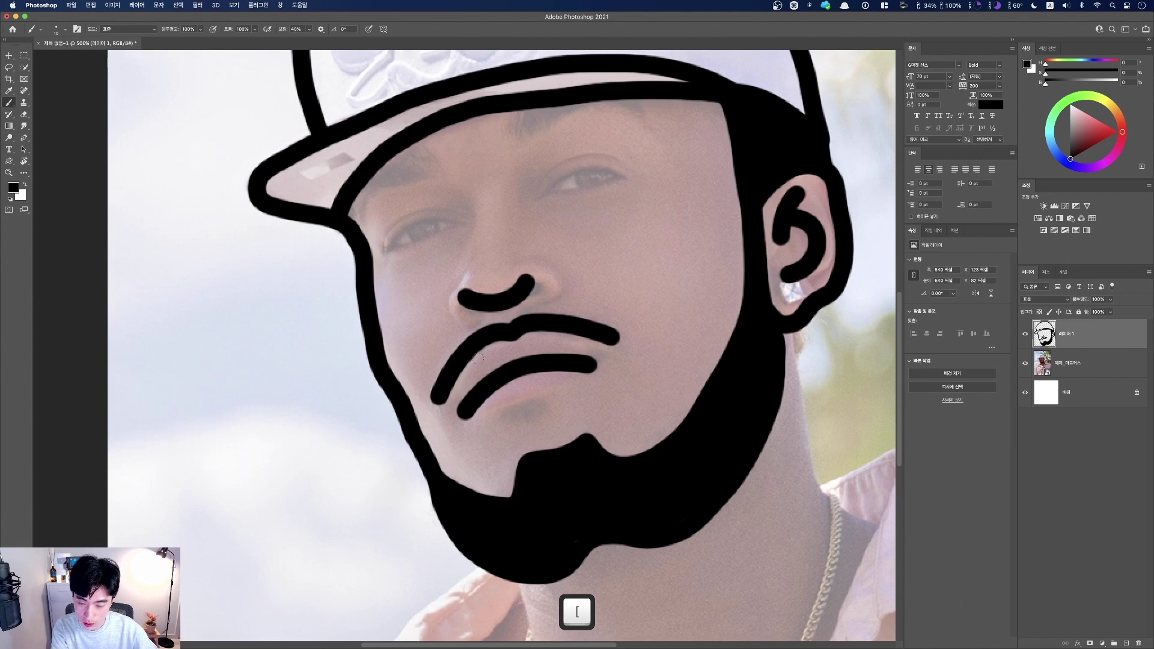
pyautogui.press('super+equal')
pyautogui.press('space')
pyautogui.moveTo(438, 411); pyautogui.dragTo(374, 422)
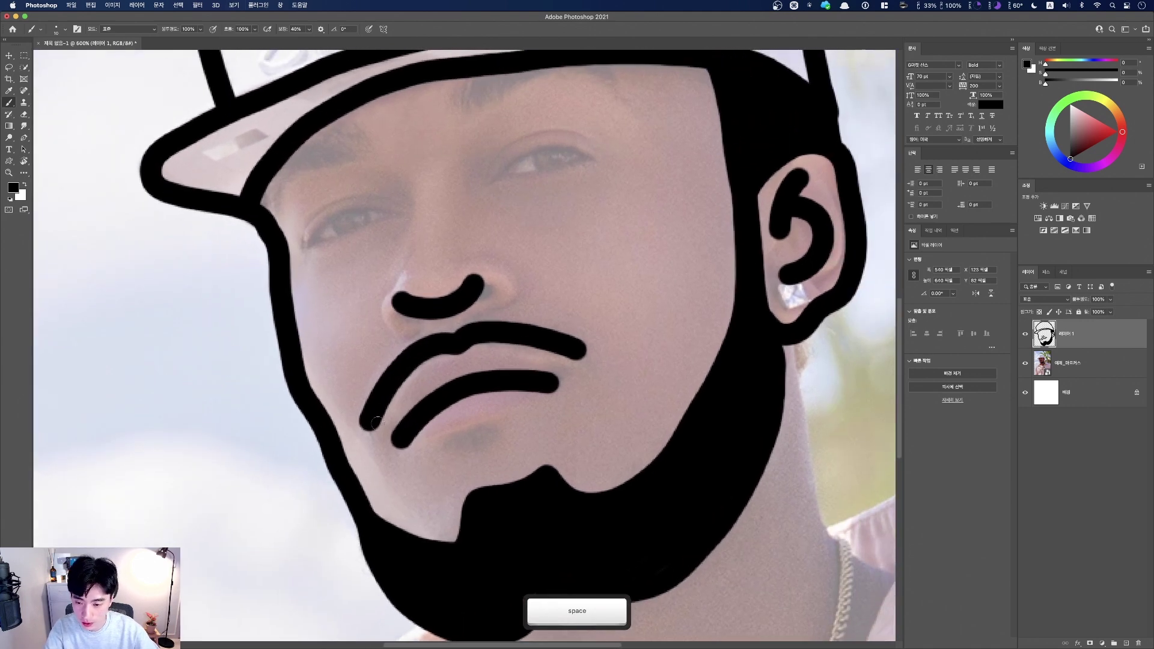
pyautogui.moveTo(394, 386)
pyautogui.mouseDown()
pyautogui.moveTo(478, 346)
pyautogui.moveTo(547, 344)
pyautogui.mouseUp()
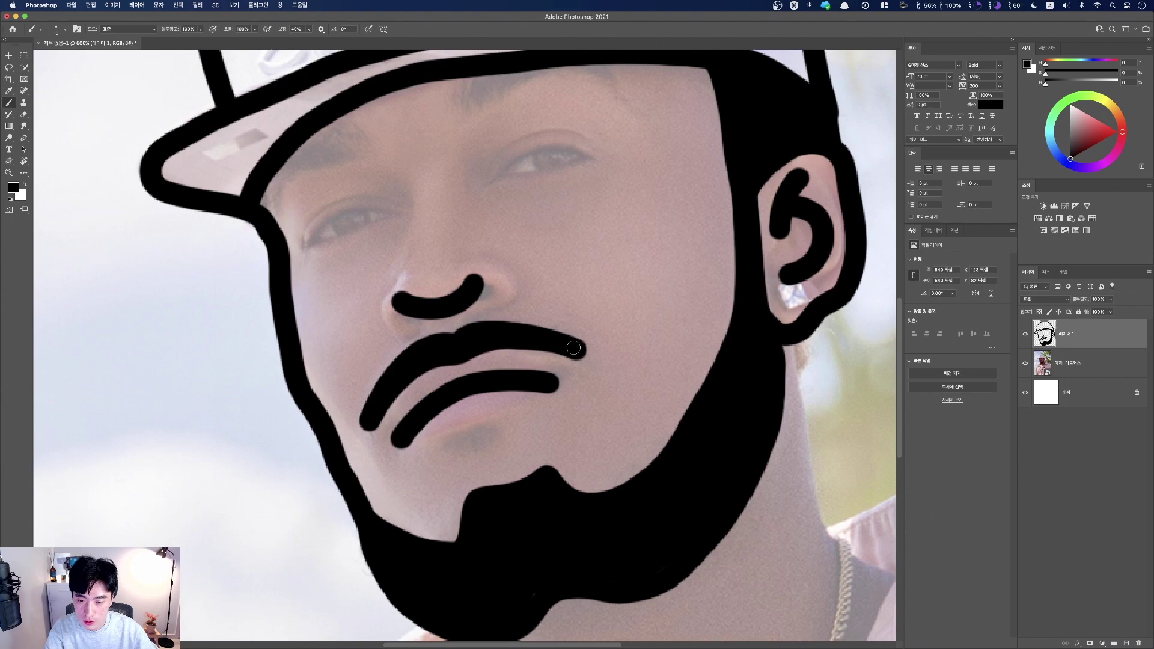
# Erase the curved line under the nose with the Eraser tool
pyautogui.press('super+minus')
pyautogui.press('super+minus')
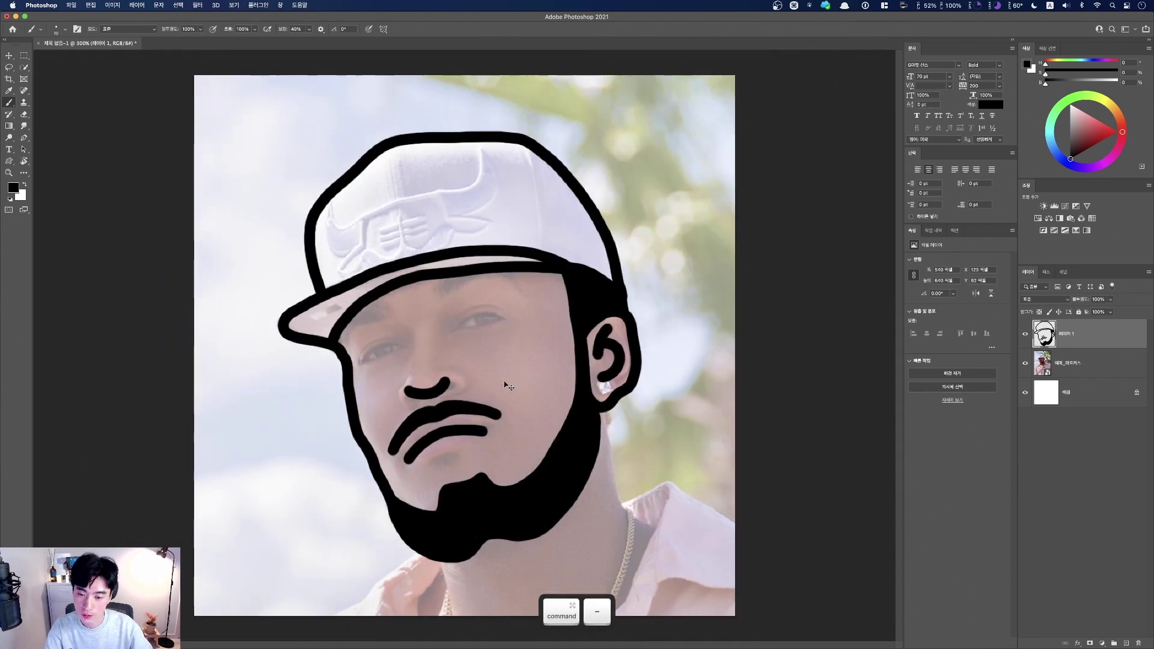
pyautogui.press('super+equal')
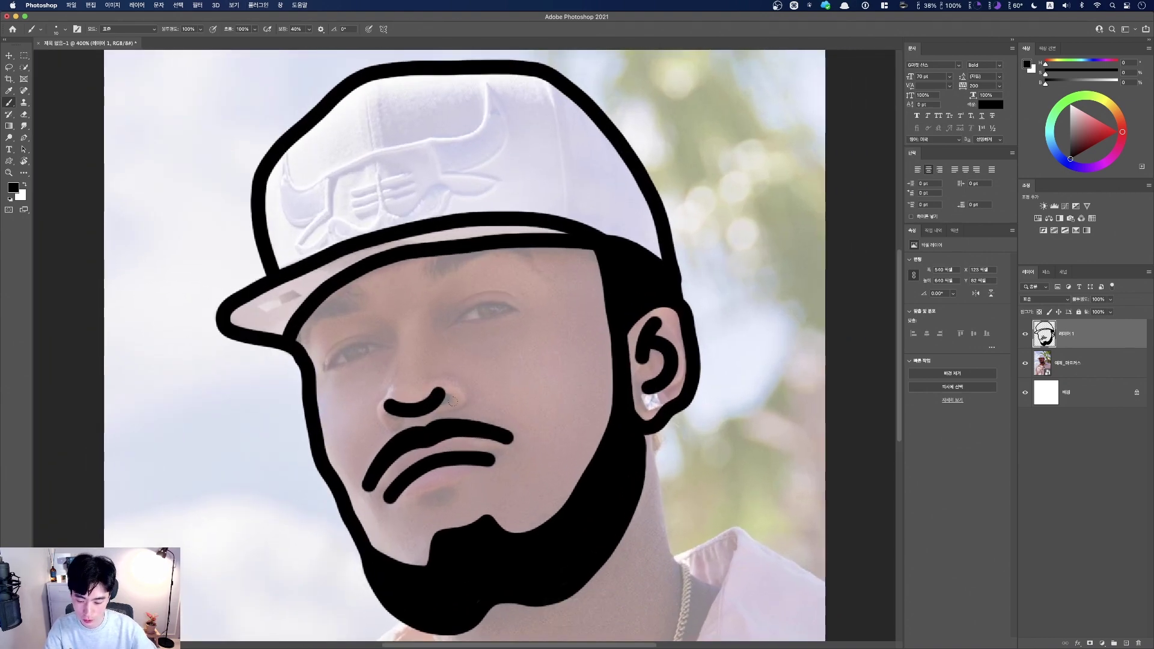
pyautogui.hscroll(-5, 453, 400)
pyautogui.press('e')
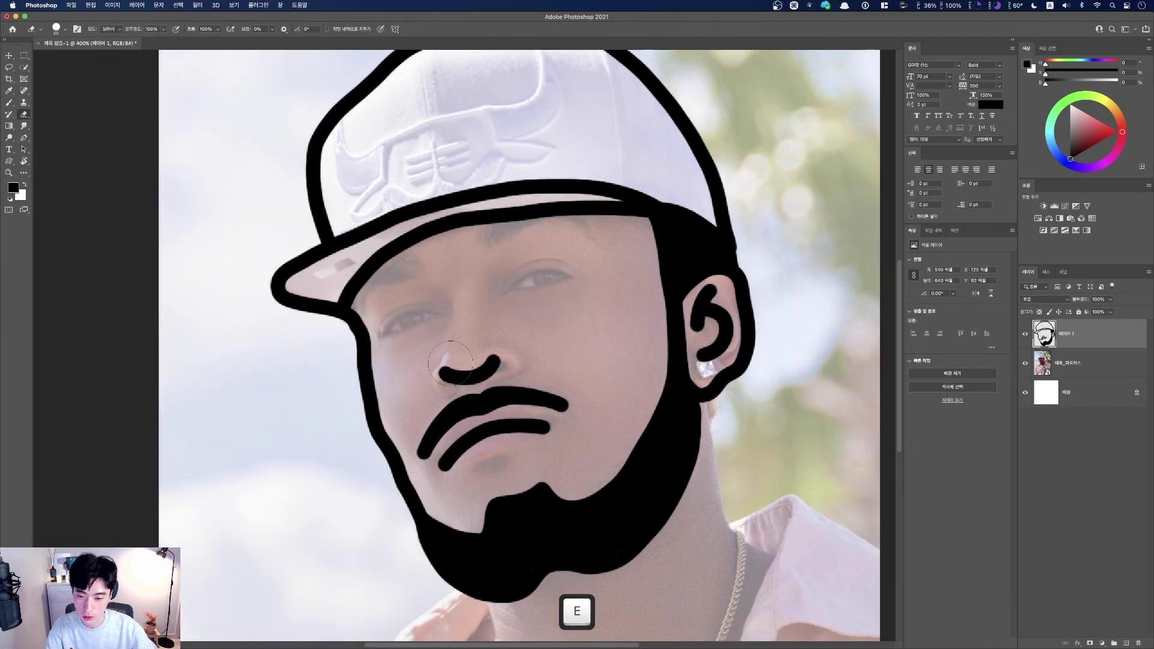
pyautogui.moveTo(445, 363)
pyautogui.mouseDown()
pyautogui.moveTo(488, 367)
pyautogui.moveTo(445, 365)
pyautogui.mouseUp()
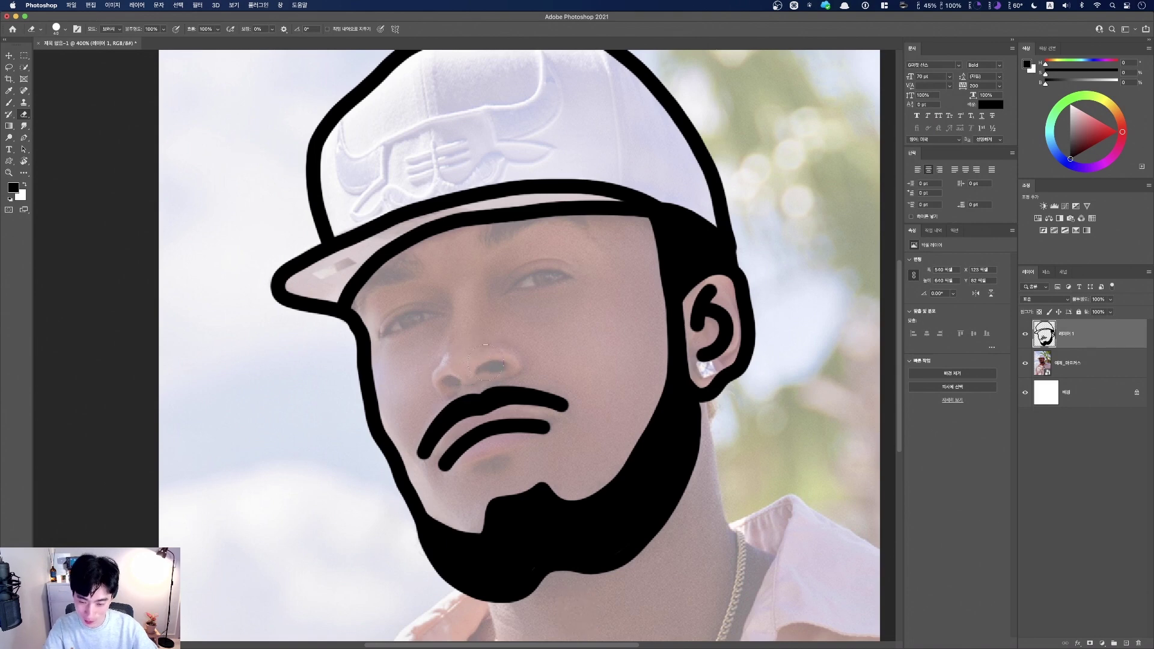
# Redraw the nose's underside with the Brush tool as a flatter stroke rising toward the ear side
pyautogui.press('b')
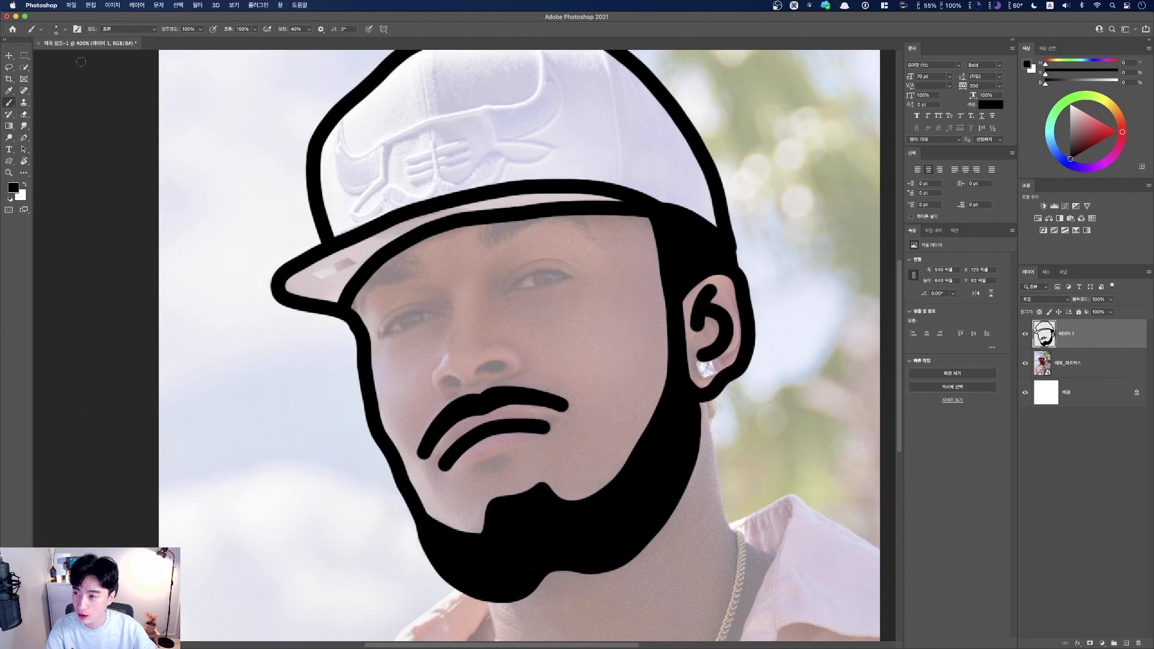
pyautogui.press(']')
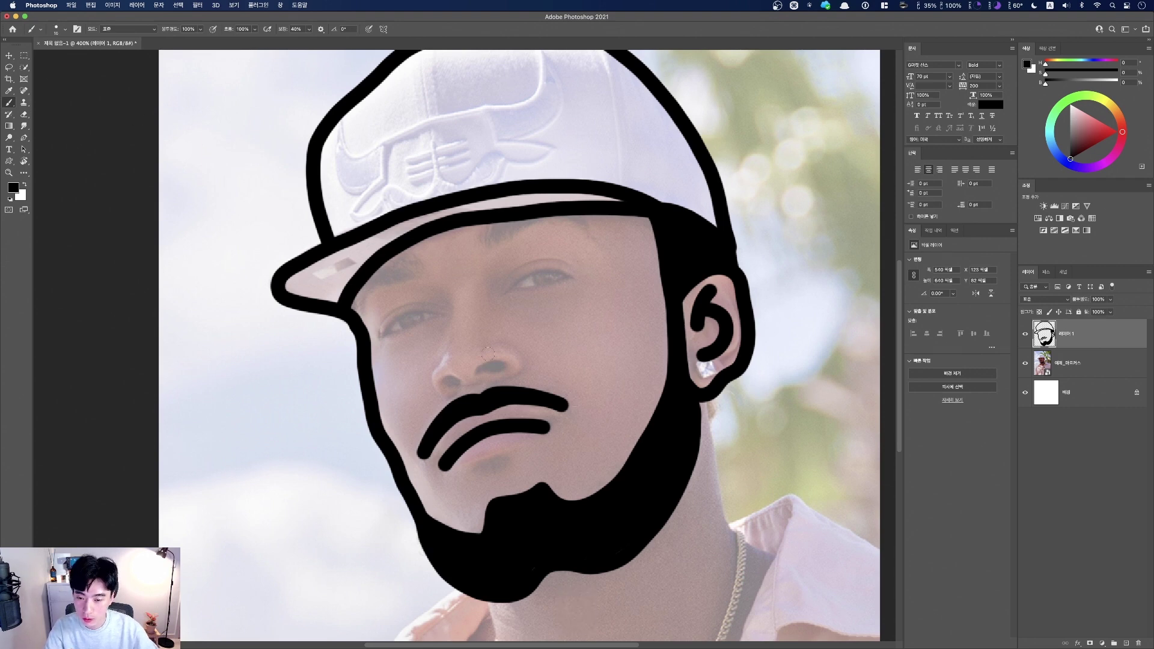
pyautogui.moveTo(443, 381); pyautogui.dragTo(497, 363)
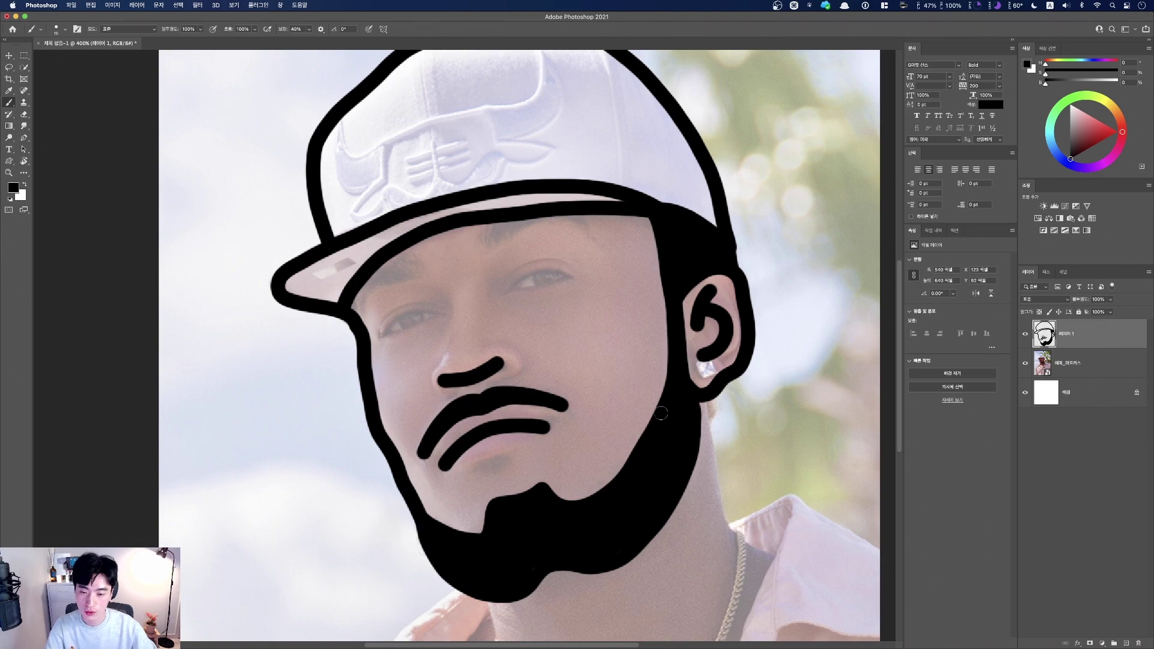
# Zoom out to 200% and hide the photo layer to check the line drawing with the nose
pyautogui.press('super+minus')
pyautogui.press('super+minus')
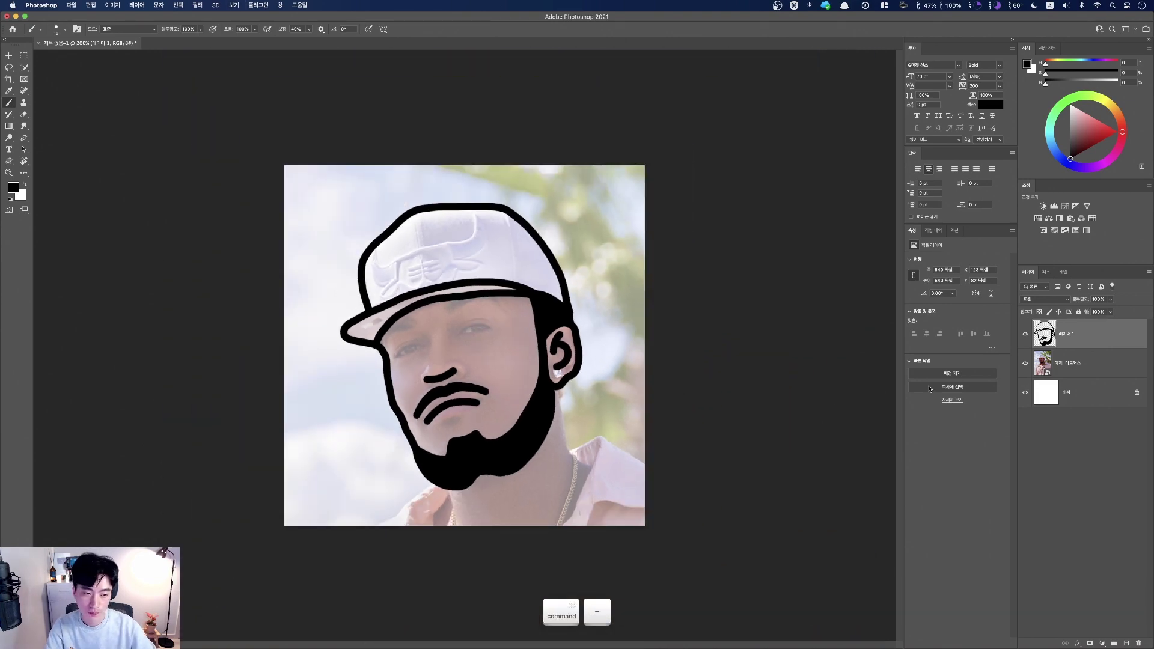
pyautogui.click(1026, 364)
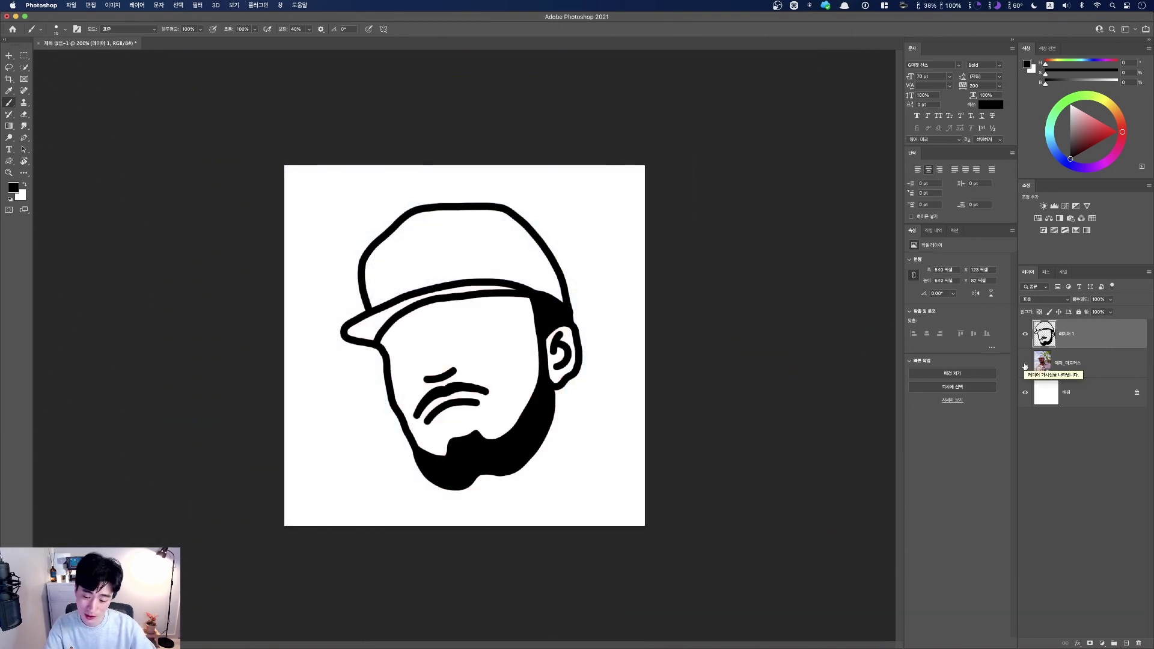
# Undo the last nose stroke and redraw it as a short flat line that curves up at the nostril
pyautogui.press('super+z')
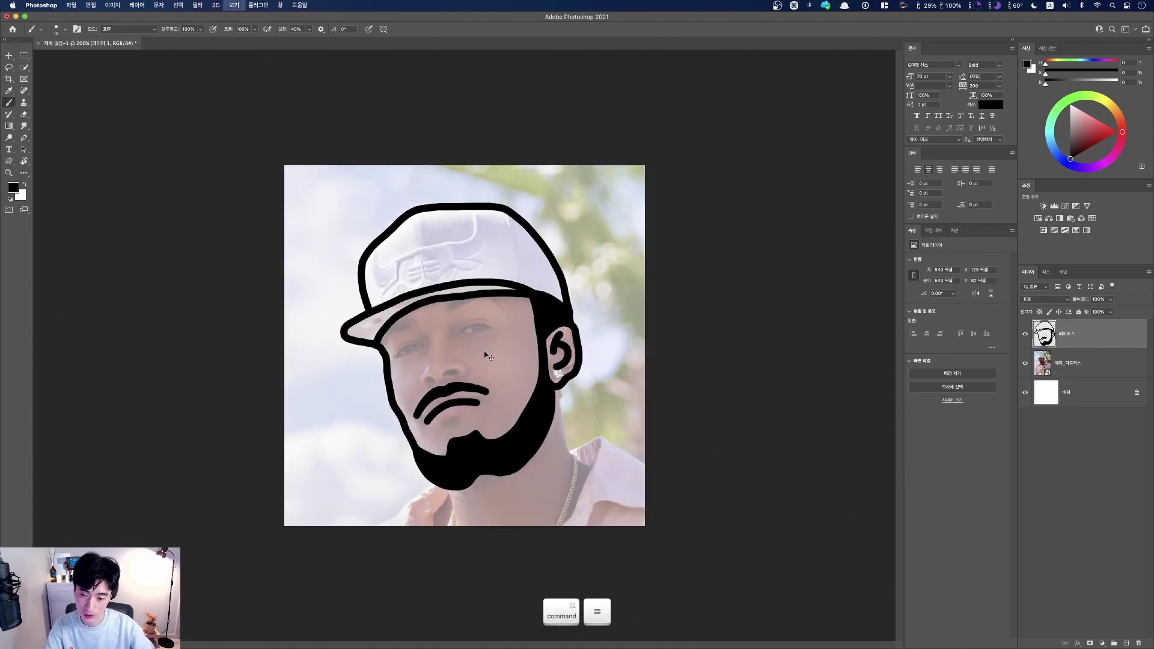
pyautogui.press('super+plus')
pyautogui.press('super+plus')
pyautogui.moveTo(384, 415); pyautogui.dragTo(432, 399)
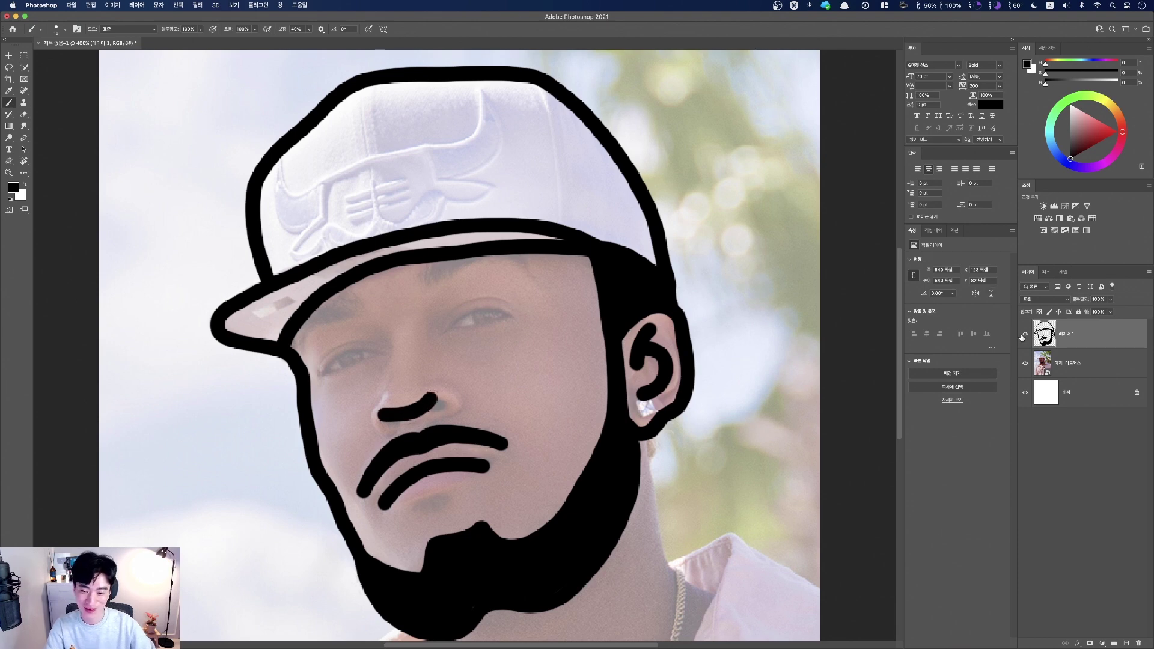
# Fit the canvas to the window and toggle the photo layer's visibility to compare the drawing with the photo
pyautogui.press('super+0')
pyautogui.click(1024, 364)
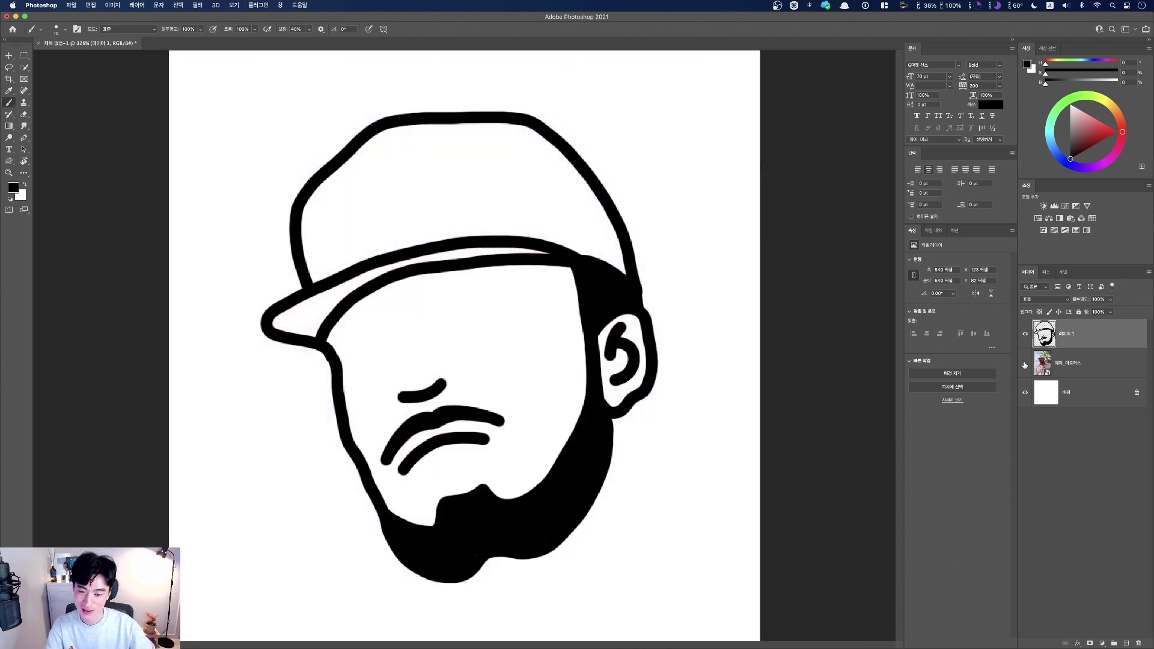
pyautogui.click(1025, 364)
pyautogui.click(1025, 364)
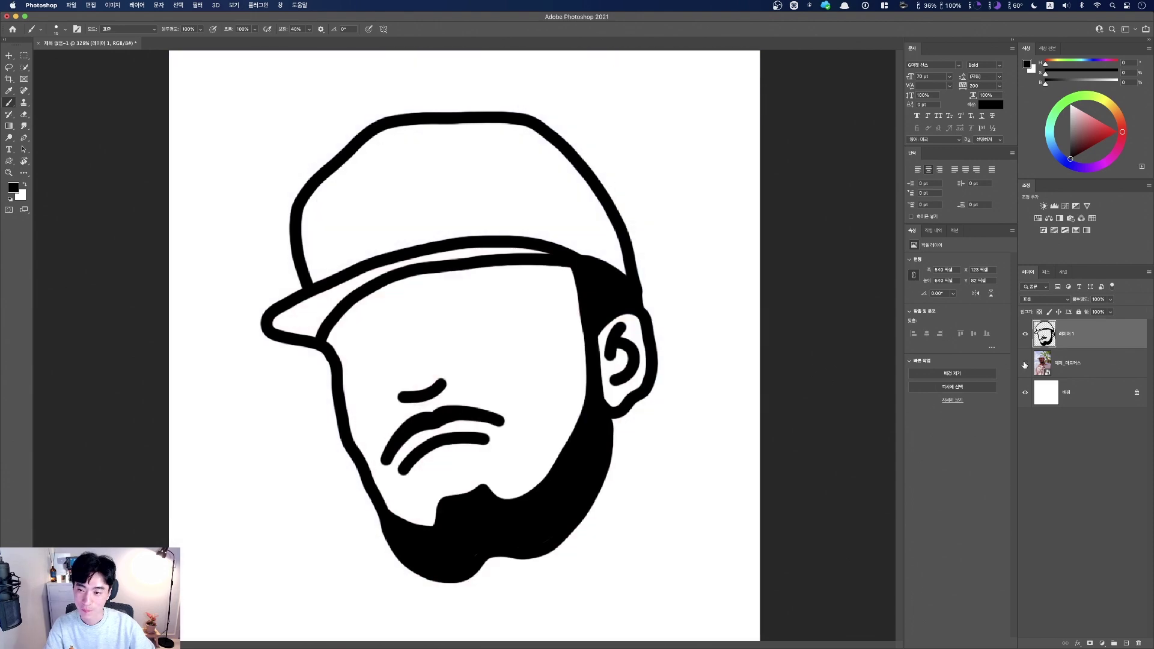
pyautogui.click(1025, 364)
# Try straight horizontal and vertical brush strokes across the cheek, then undo them
pyautogui.press('super+equal')
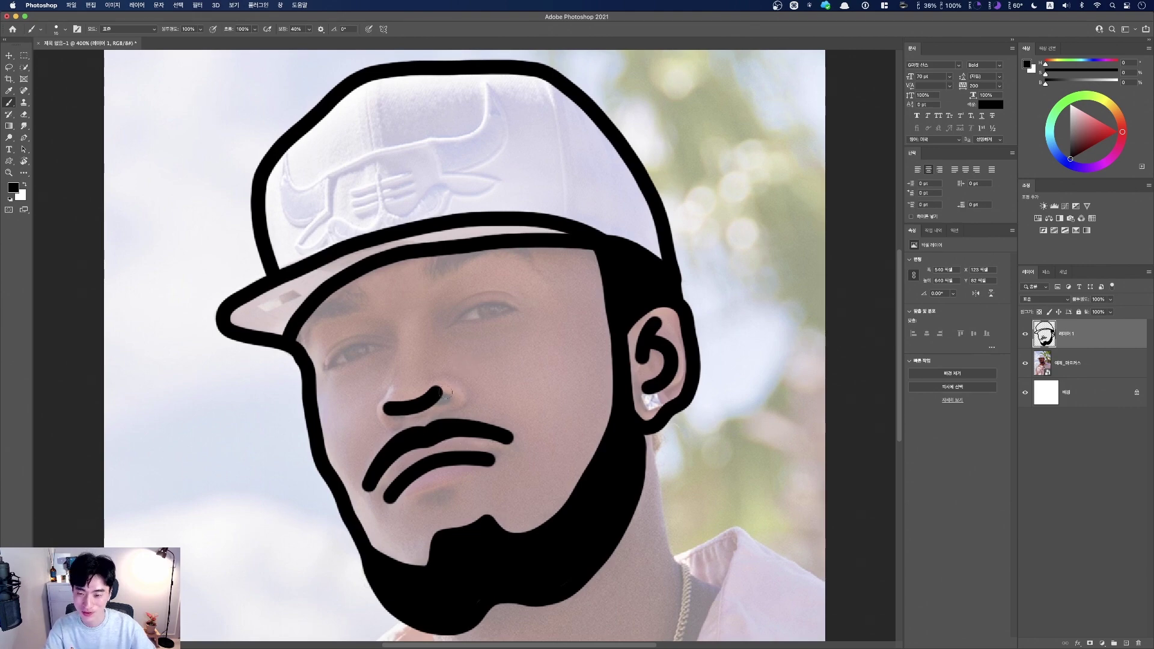
pyautogui.press('ctrl')
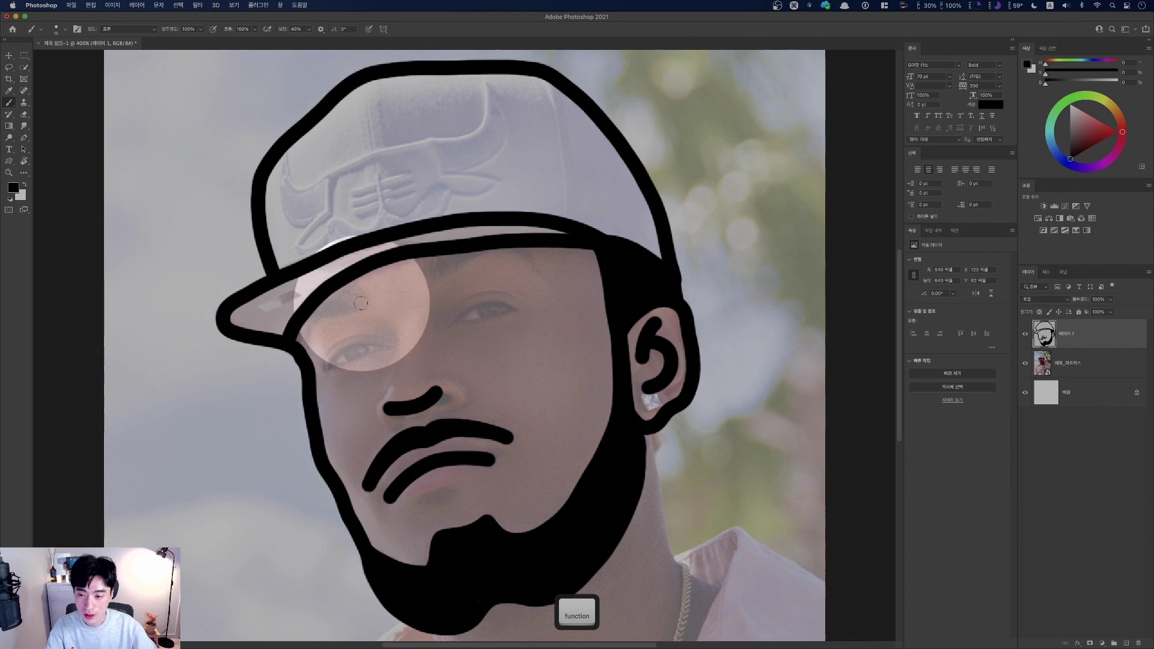
pyautogui.press('fn')
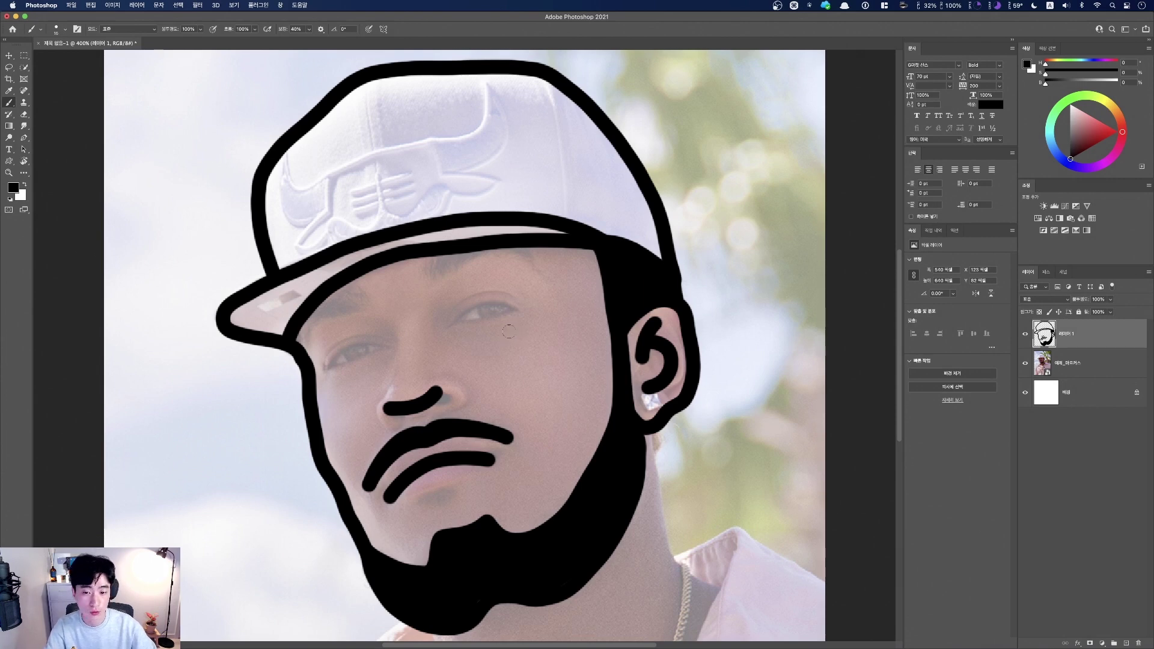
pyautogui.click(443, 336)
pyautogui.press('shift')
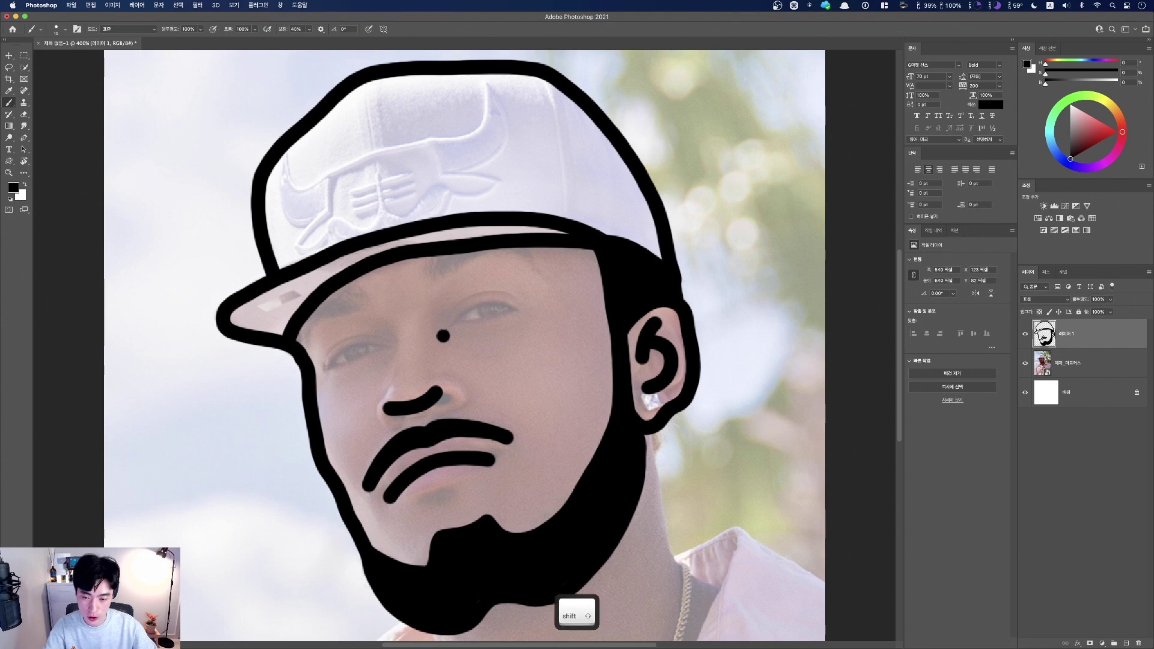
pyautogui.moveTo(443, 336)
pyautogui.mouseDown()
pyautogui.moveTo(527, 332)
pyautogui.moveTo(535, 343)
pyautogui.moveTo(539, 322)
pyautogui.moveTo(560, 343)
pyautogui.moveTo(580, 333)
pyautogui.mouseUp()
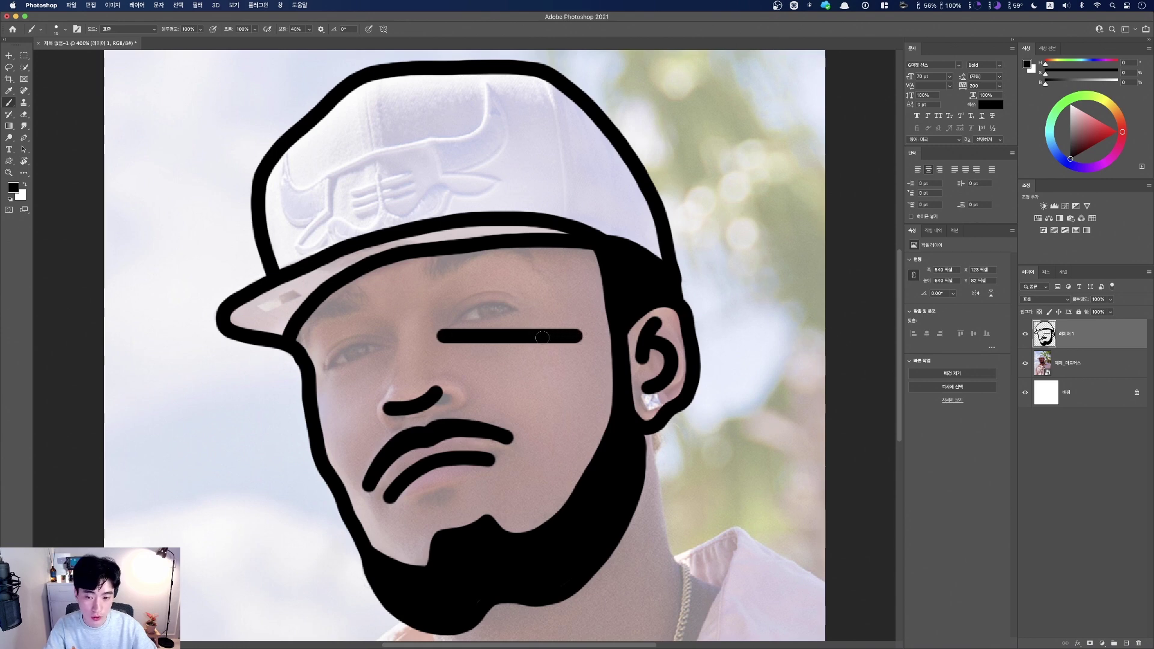
pyautogui.press('super+z')
pyautogui.moveTo(521, 291); pyautogui.dragTo(524, 406)
pyautogui.moveTo(527, 329); pyautogui.dragTo(659, 334)
pyautogui.press('super+z')
pyautogui.press('super+z')
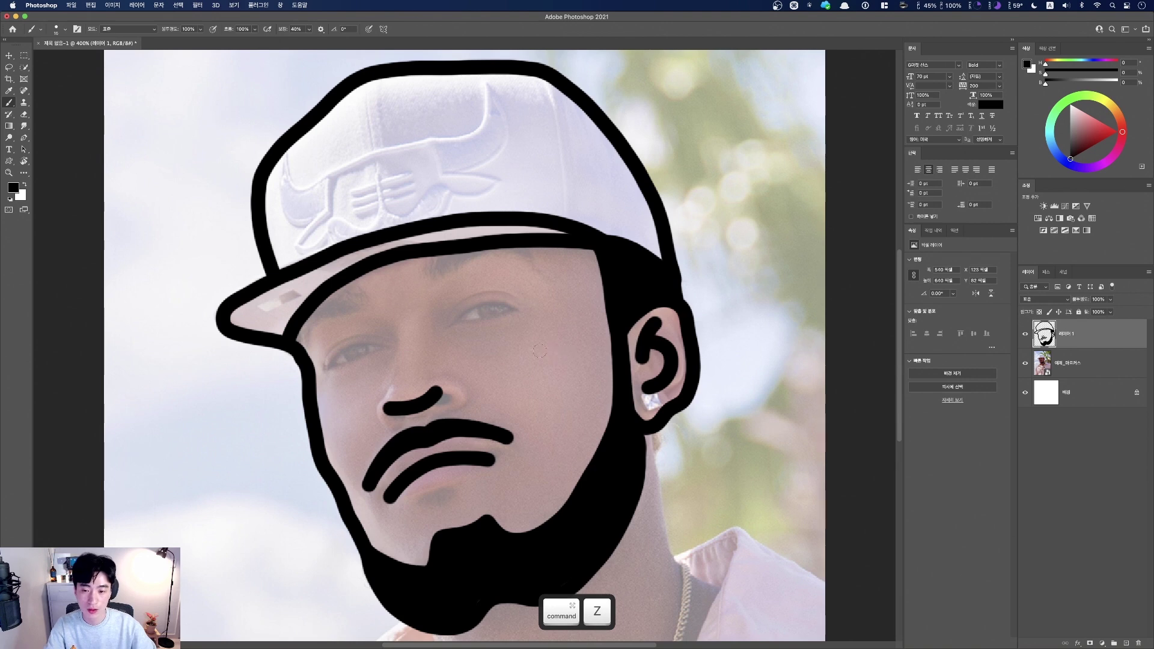
# Try a straight horizontal brush stroke just below the eye nearer the ear, then undo it
pyautogui.click(464, 317)
pyautogui.press('shift')
pyautogui.moveTo(464, 317); pyautogui.dragTo(573, 318)
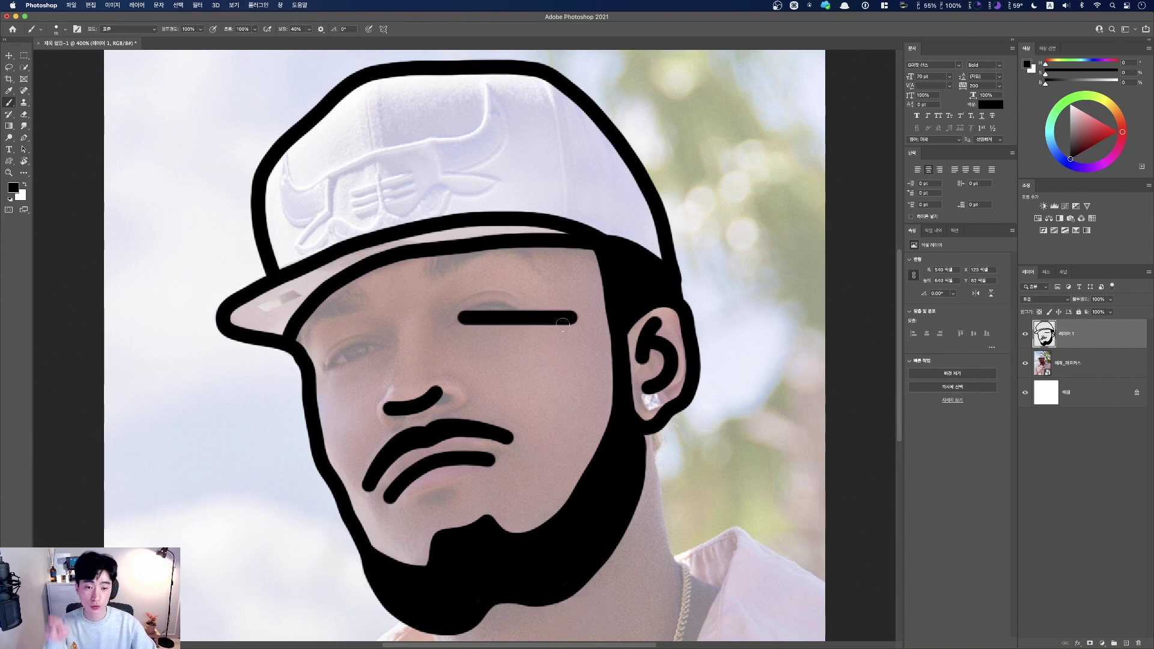
pyautogui.press('super+z')
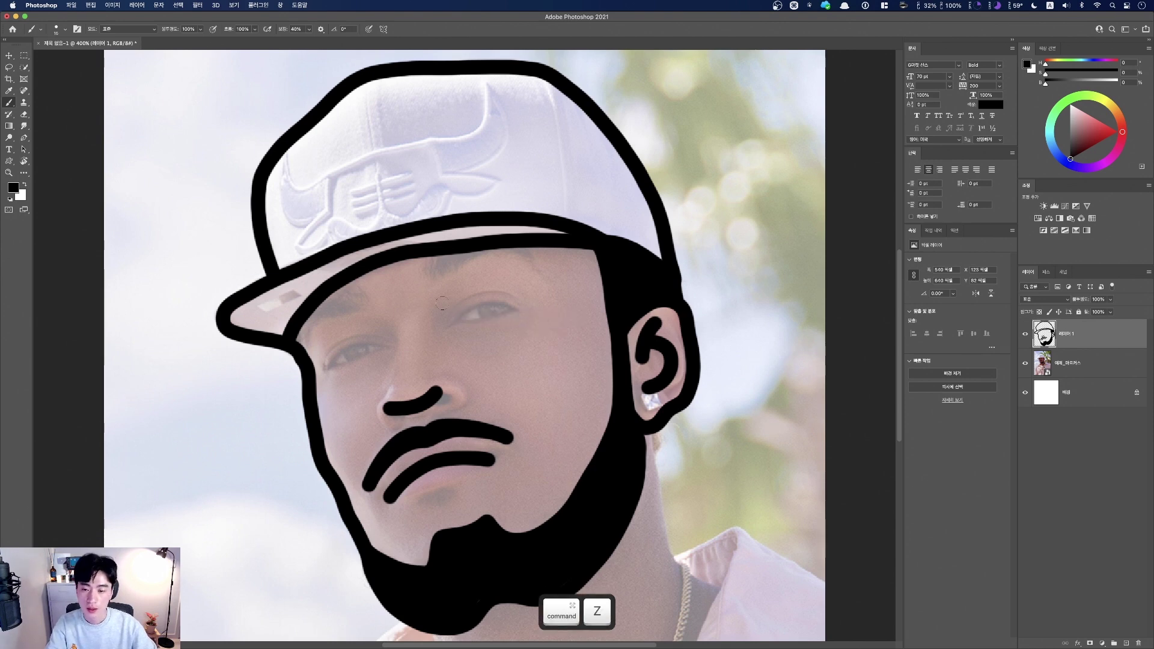
# Try joining two brush points with a straight line sloping down from the inner eye to the cheek, then undo it
pyautogui.click(452, 299)
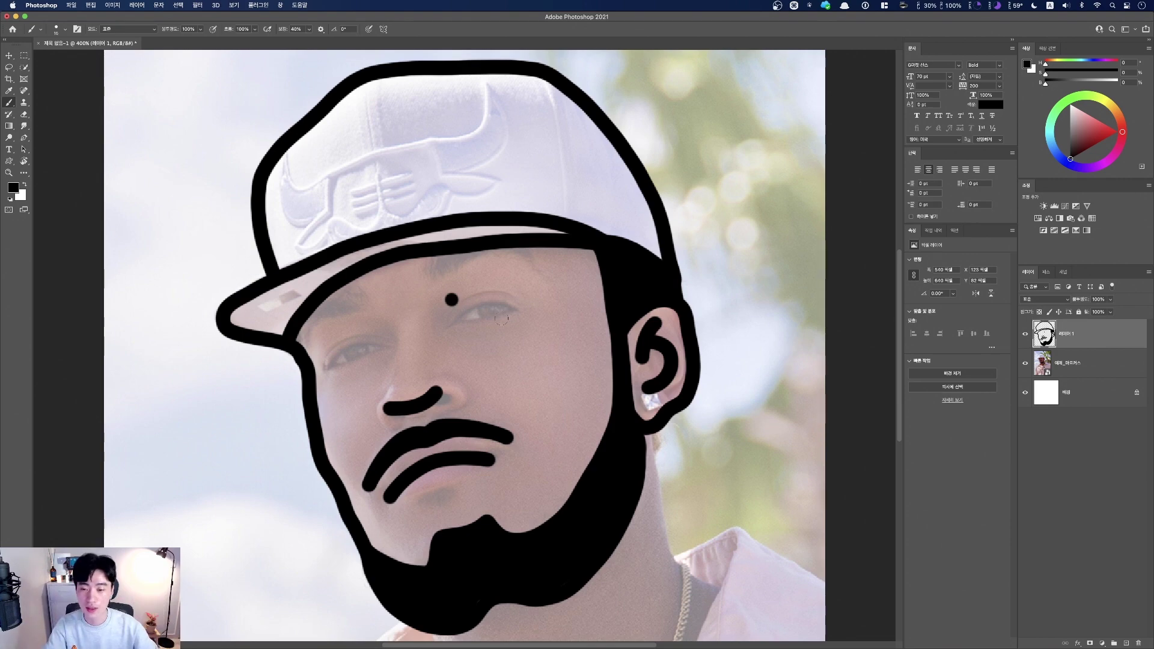
pyautogui.press('shift')
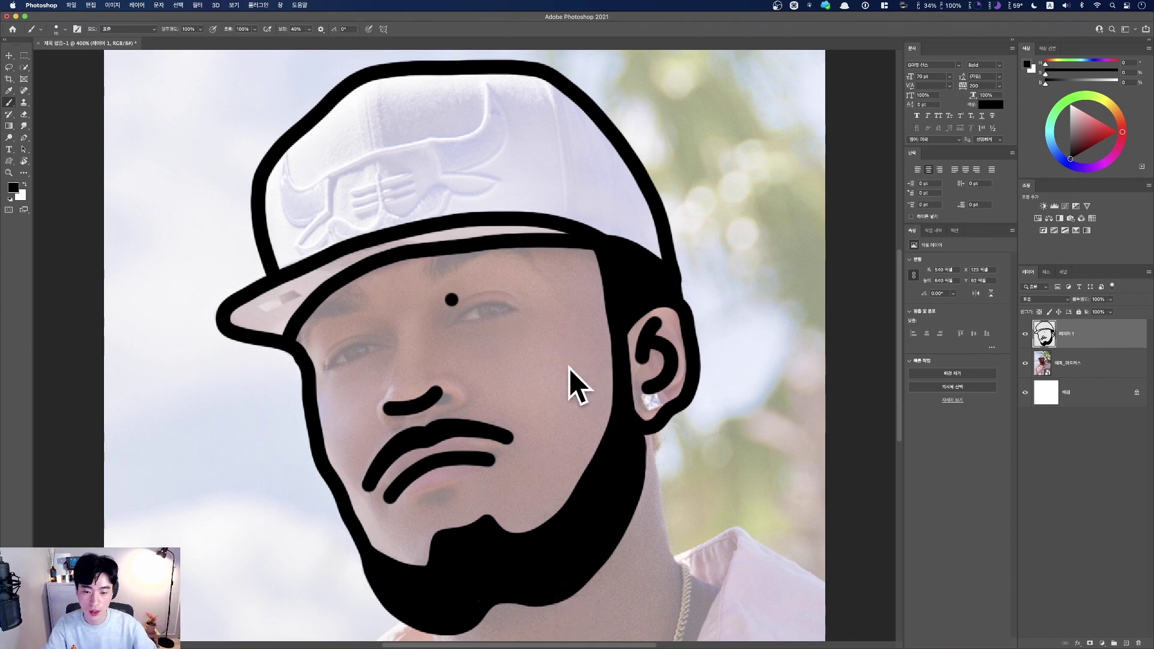
pyautogui.keyDown('shift'); pyautogui.click(579, 344); pyautogui.keyUp('shift')
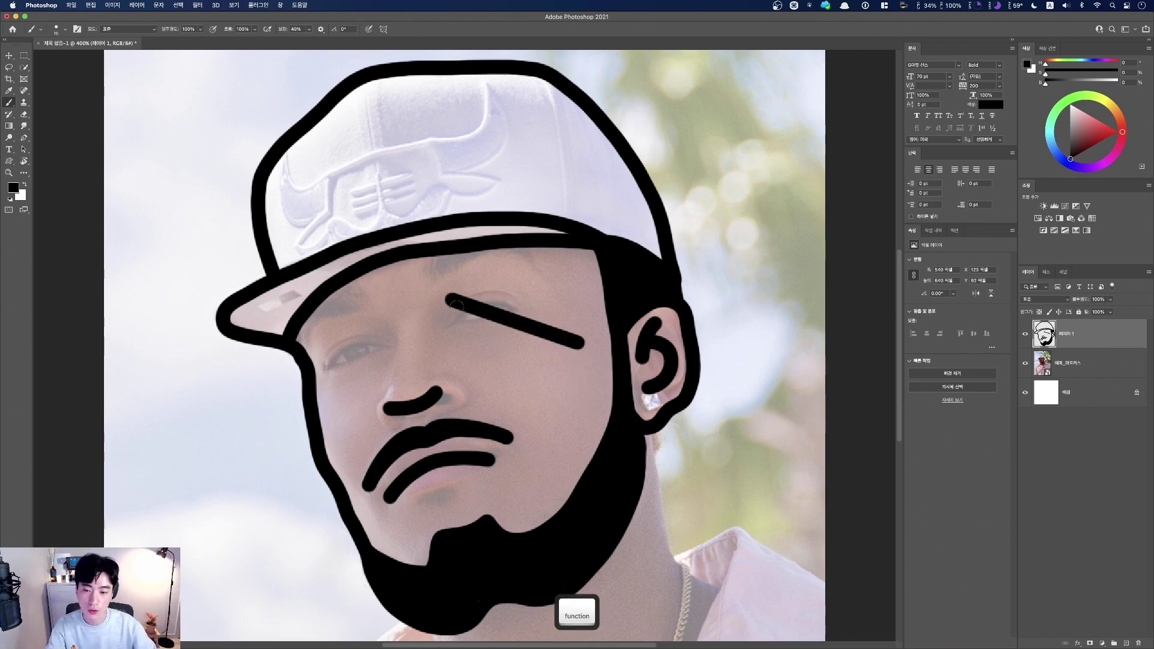
pyautogui.press('shift')
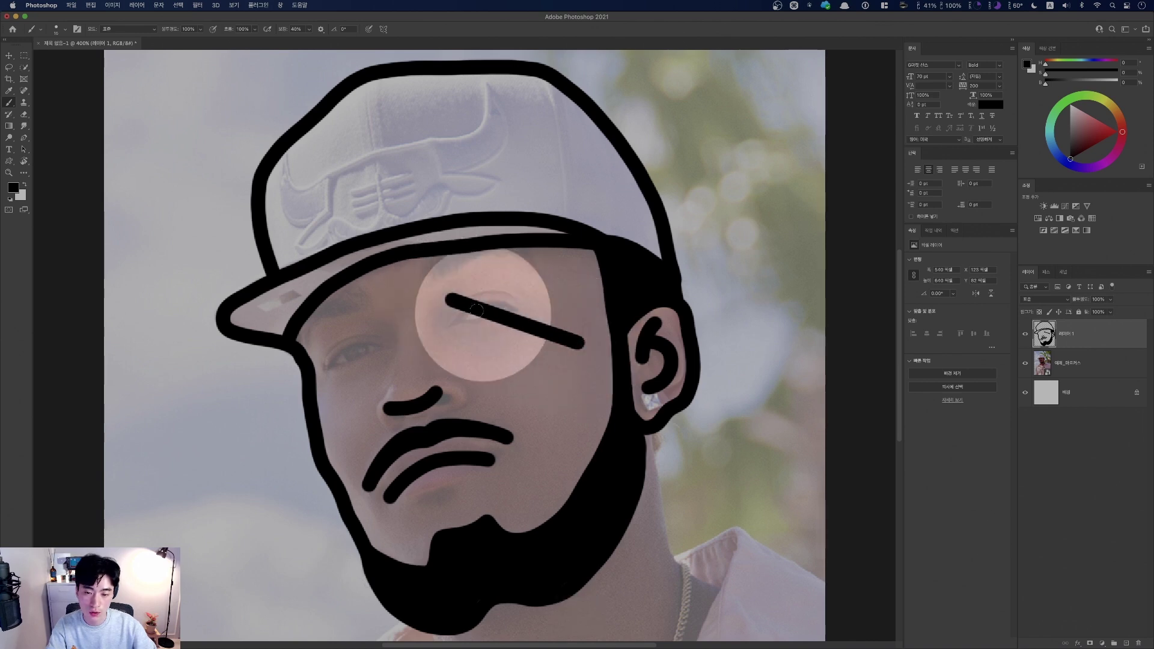
pyautogui.press('fn')
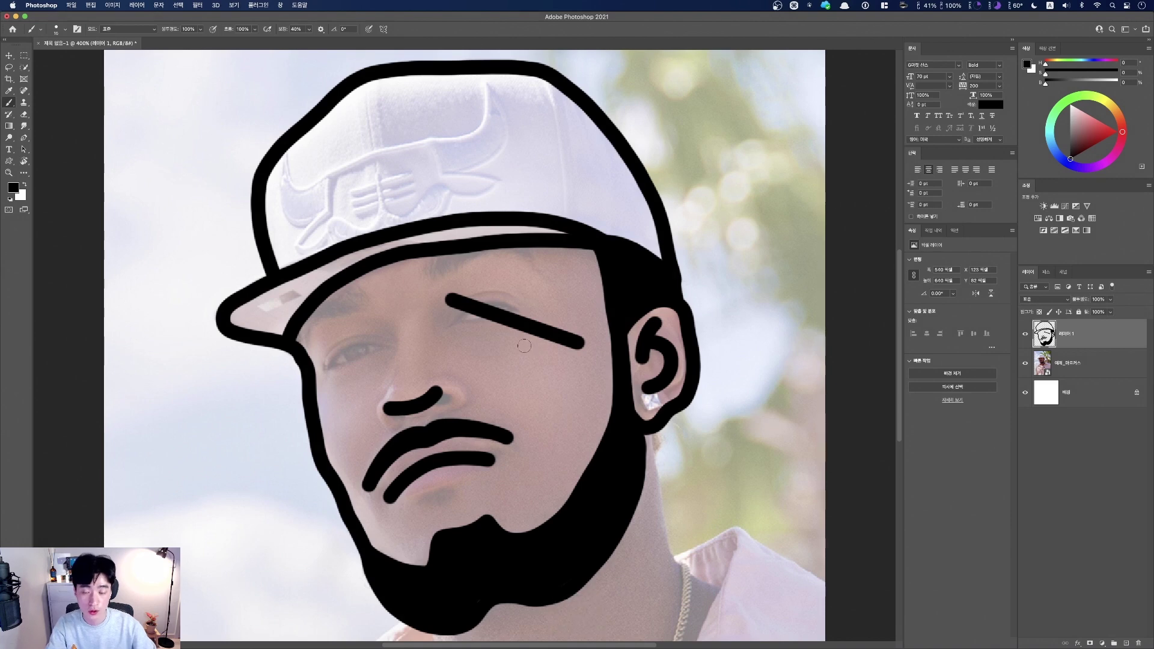
pyautogui.press('super+z')
# Try joining two brush points with a straight diagonal line rising from beside the nose across the eye, then undo it
pyautogui.click(449, 347)
pyautogui.press('shift')
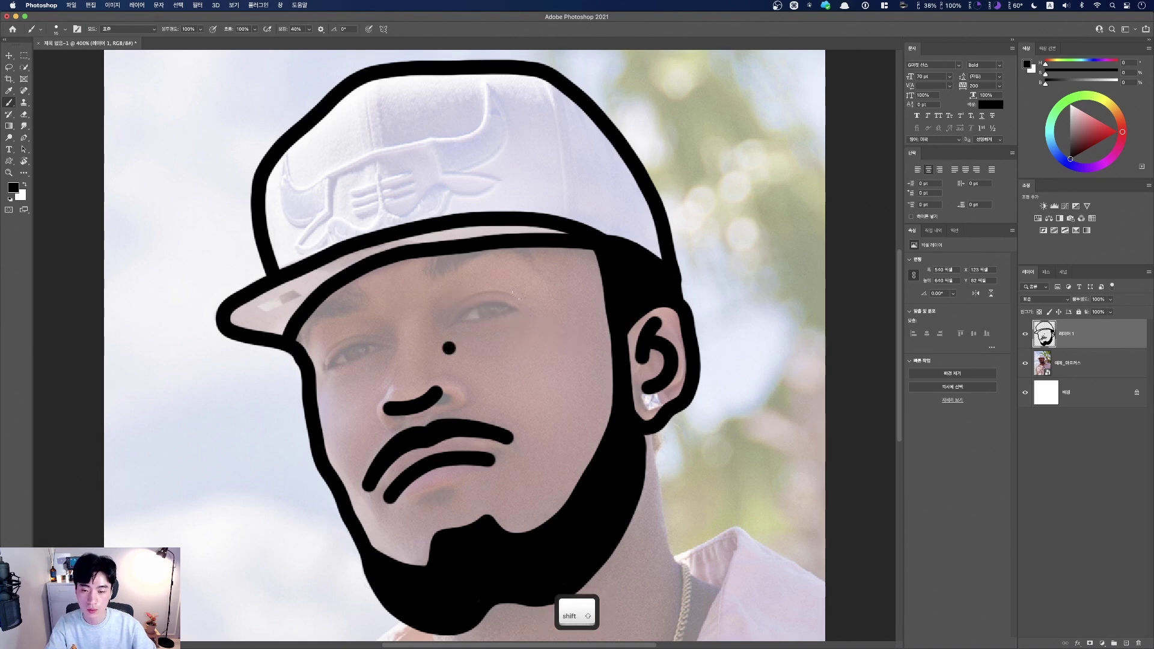
pyautogui.keyDown('shift'); pyautogui.click(529, 279); pyautogui.keyUp('shift')
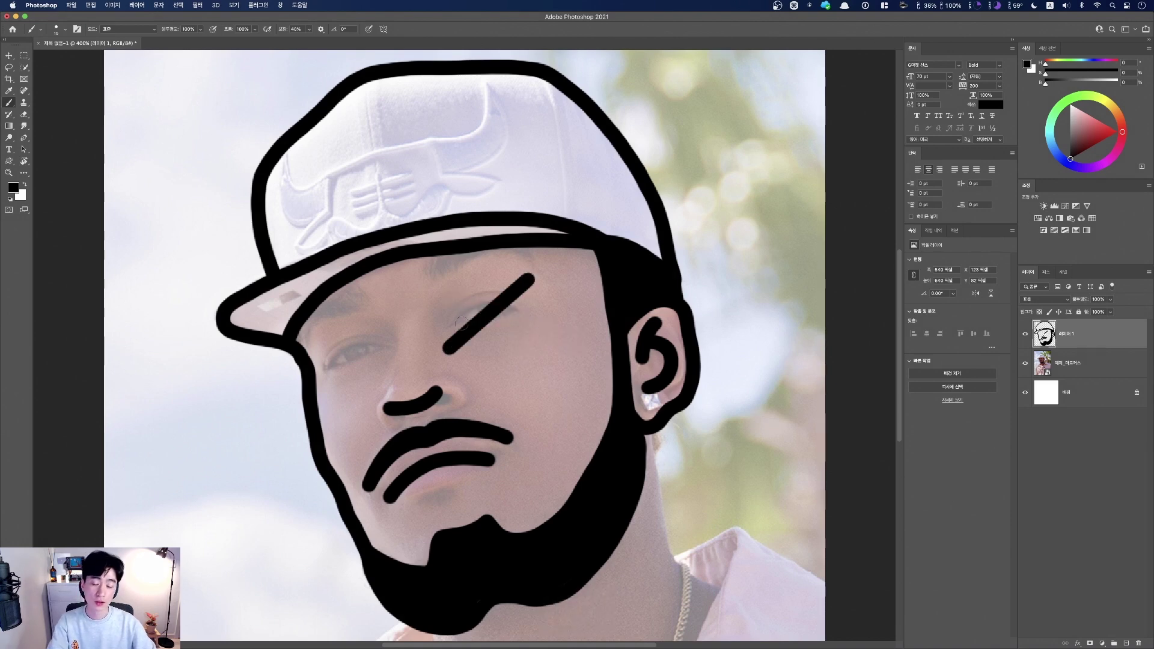
pyautogui.press('super+z')
pyautogui.press('super+z')
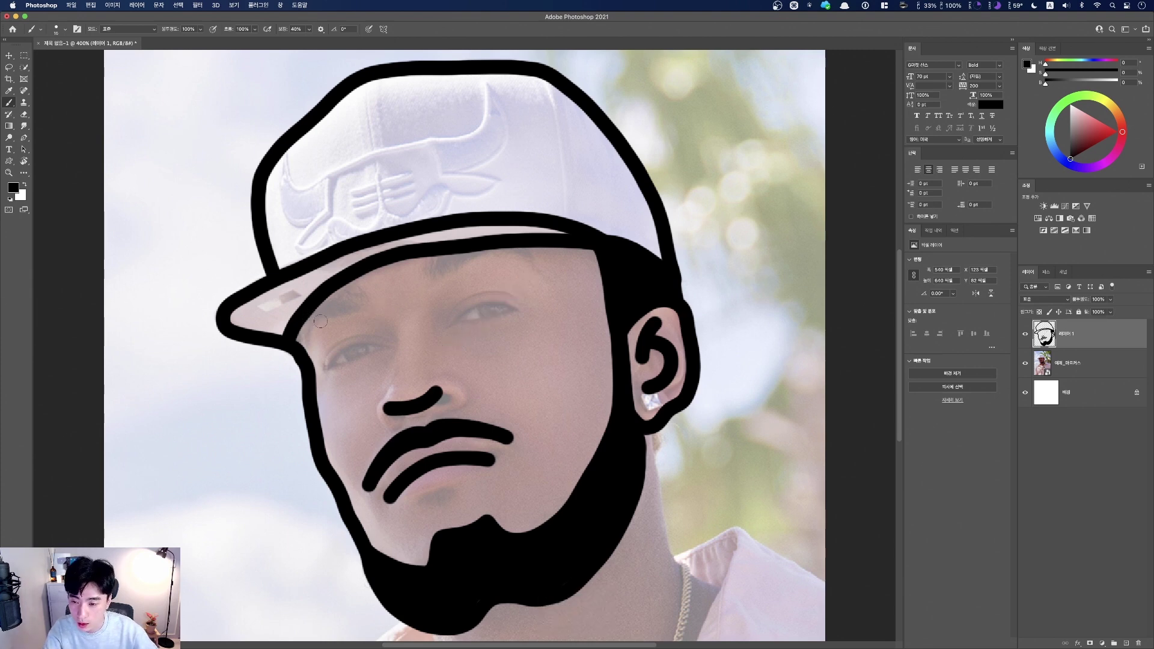
# Draw a straight, slightly rising eyebrow above the eye farther from the ear with the black brush
pyautogui.click(319, 321)
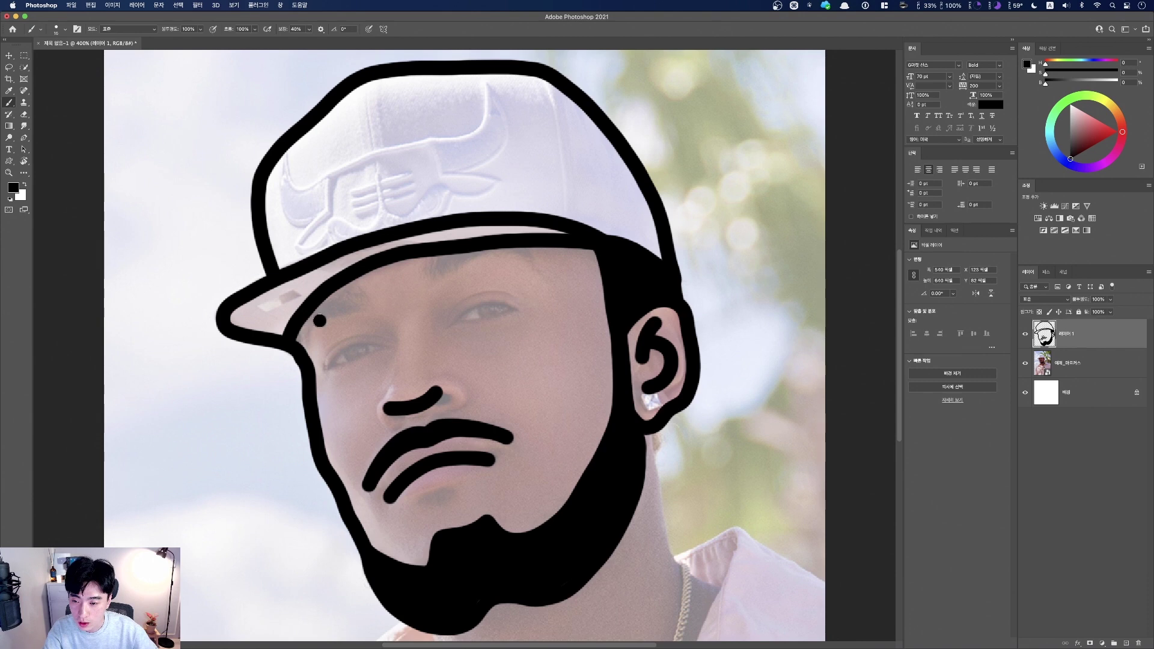
pyautogui.keyDown('shift'); pyautogui.click(386, 311); pyautogui.keyUp('shift')
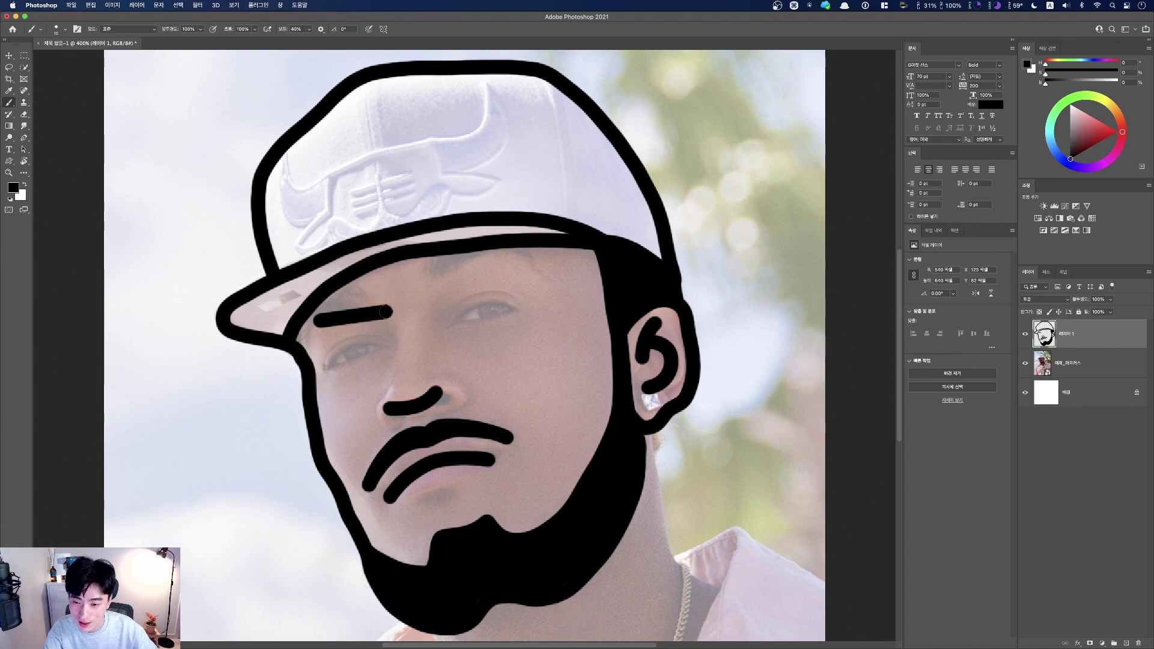
# Try a straight eyebrow rising to the cap brim above the eye nearer the ear, then undo it
pyautogui.click(440, 281)
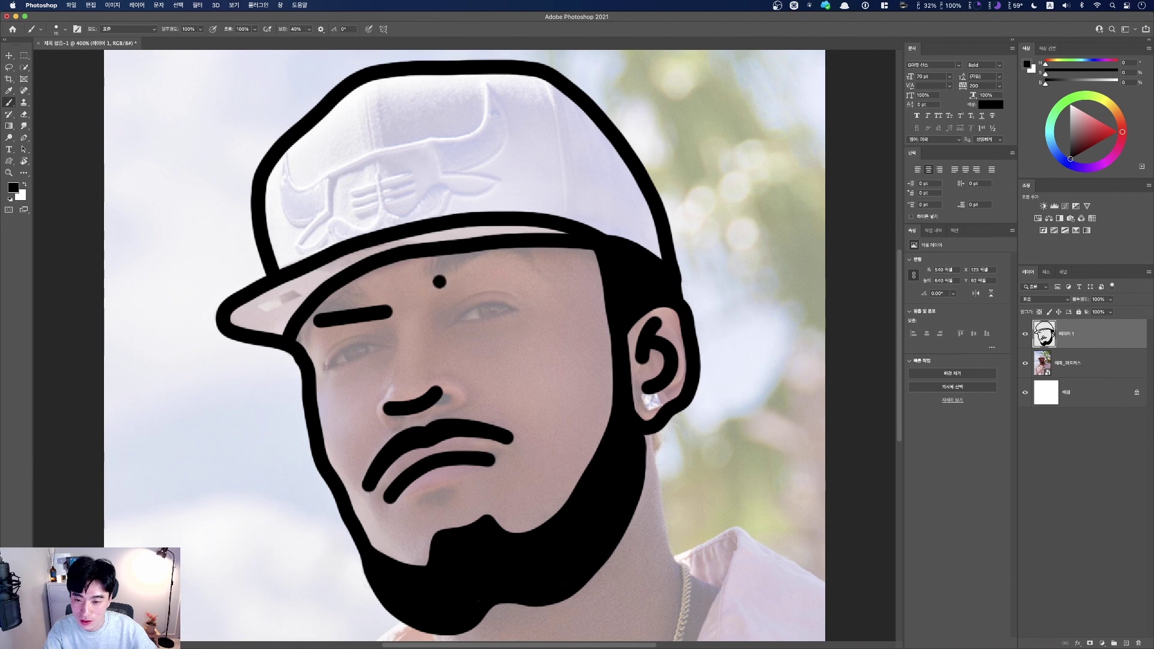
pyautogui.keyDown('shift'); pyautogui.click(501, 242); pyautogui.keyUp('shift')
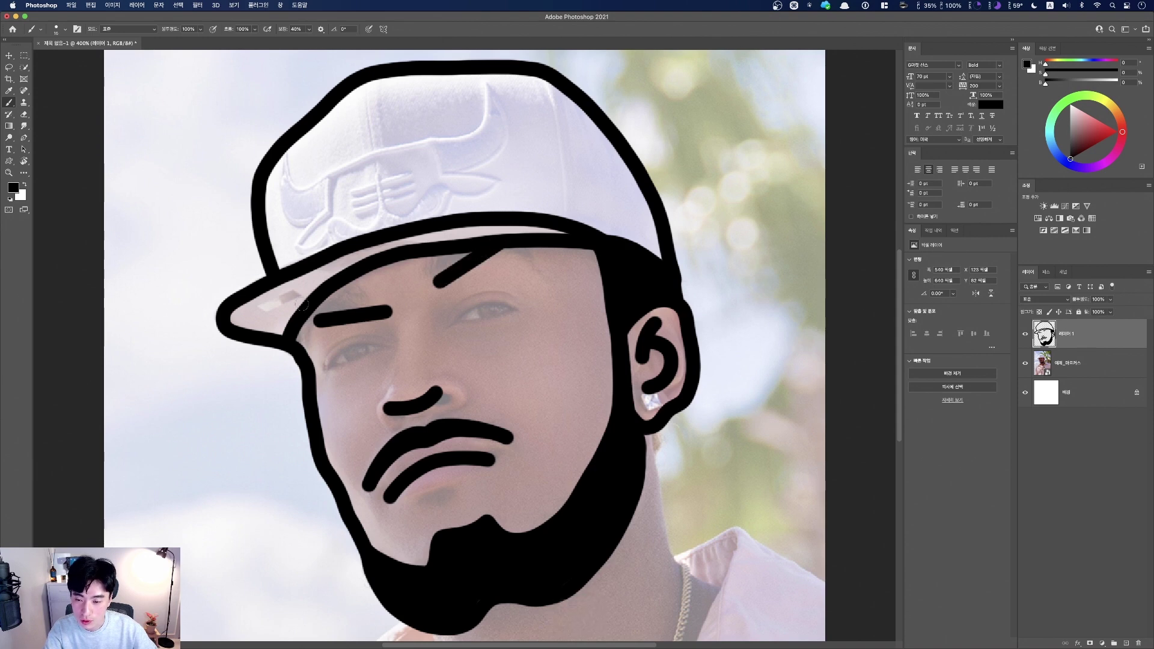
pyautogui.press('ctrl')
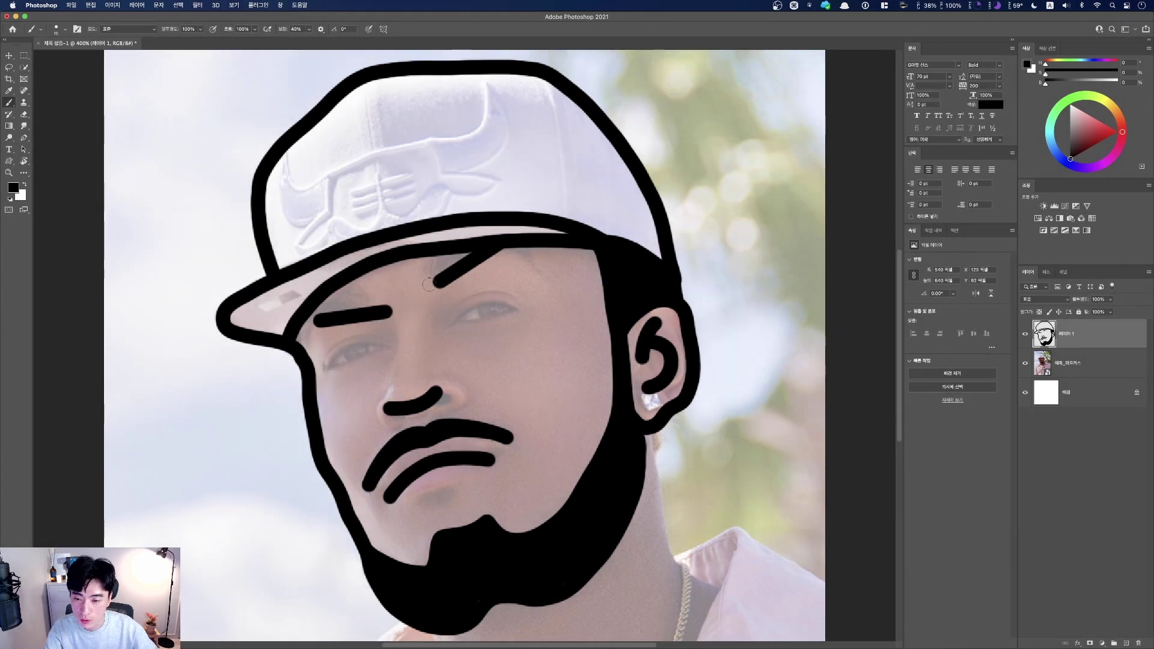
pyautogui.press('super+z')
pyautogui.press('super+z')
# Draw the eyebrow nearer the ear as a straight line from the inner brow up to the cap brim, starting slightly lower
pyautogui.click(442, 289)
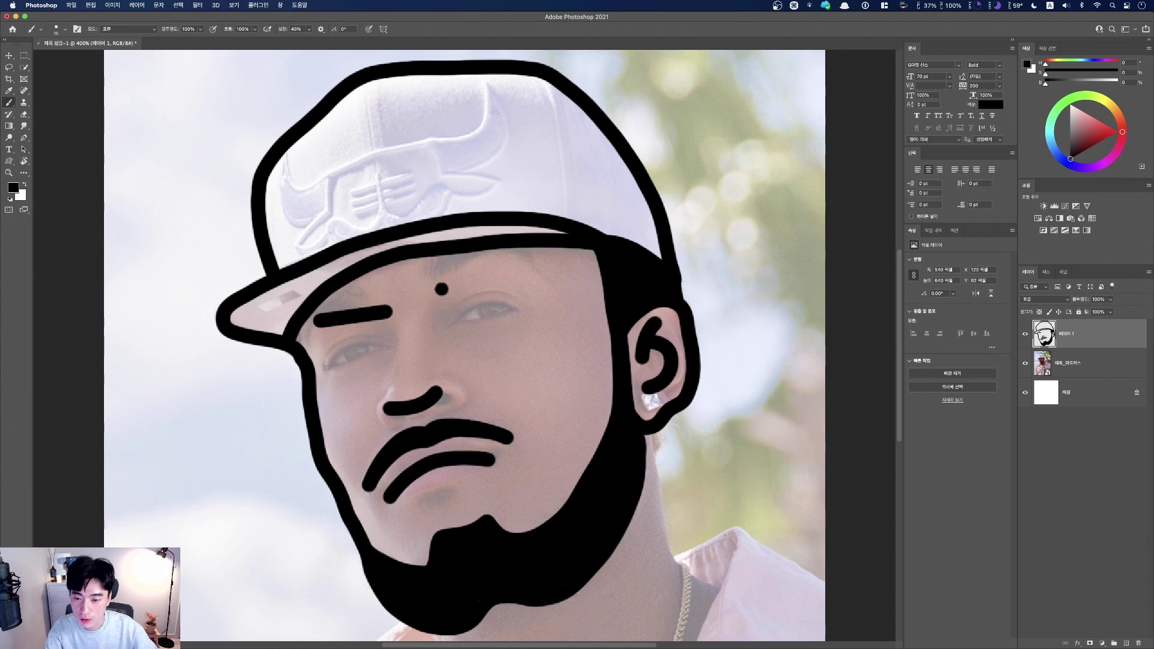
pyautogui.keyDown('shift'); pyautogui.click(509, 243); pyautogui.keyUp('shift')
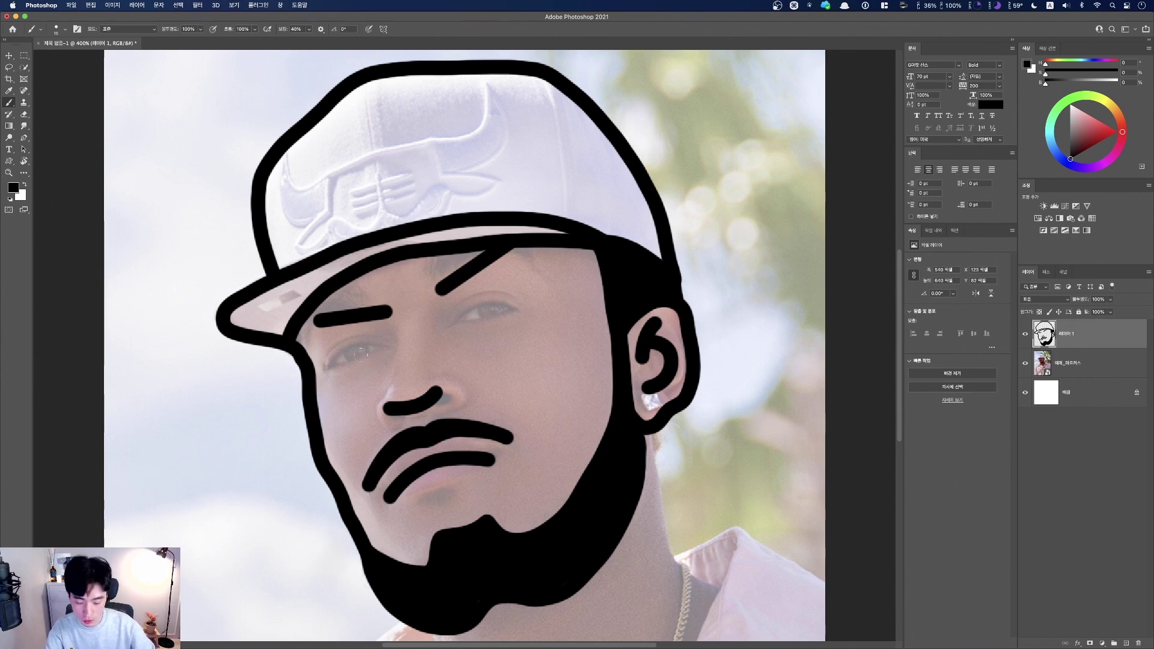
# Try a short vertical brush stroke for the eye farther from the ear, then undo it
pyautogui.press('super+equal')
pyautogui.click(335, 343)
pyautogui.keyDown('shift'); pyautogui.click(341, 376); pyautogui.keyUp('shift')
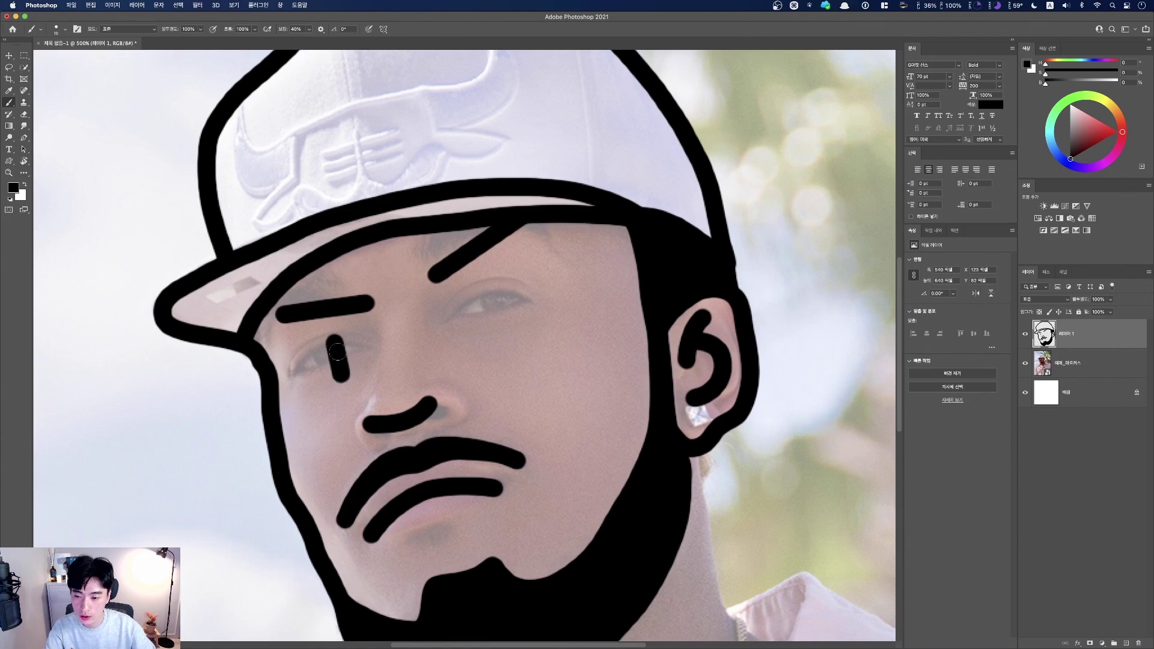
pyautogui.press('super+minus')
pyautogui.press('super+minus')
pyautogui.press('super+equal')
pyautogui.press('super+z')
pyautogui.press('super+z')
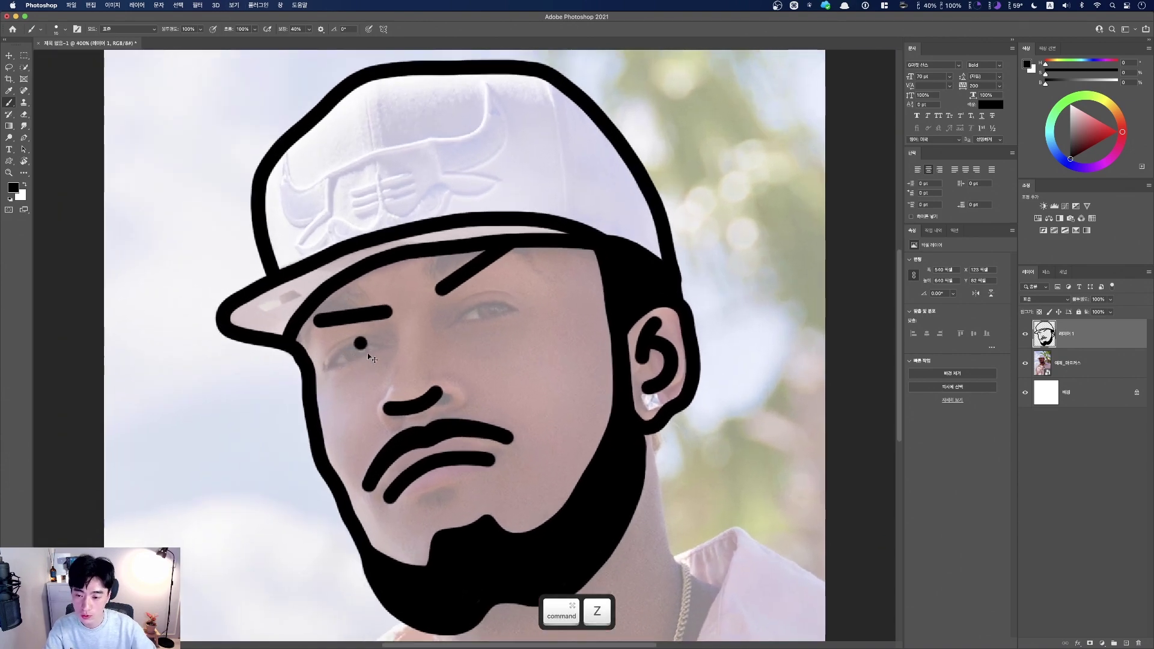
# Draw both eyes as short, slightly tilted vertical strokes below the eyebrows using a slightly larger black brush
pyautogui.press('fn')
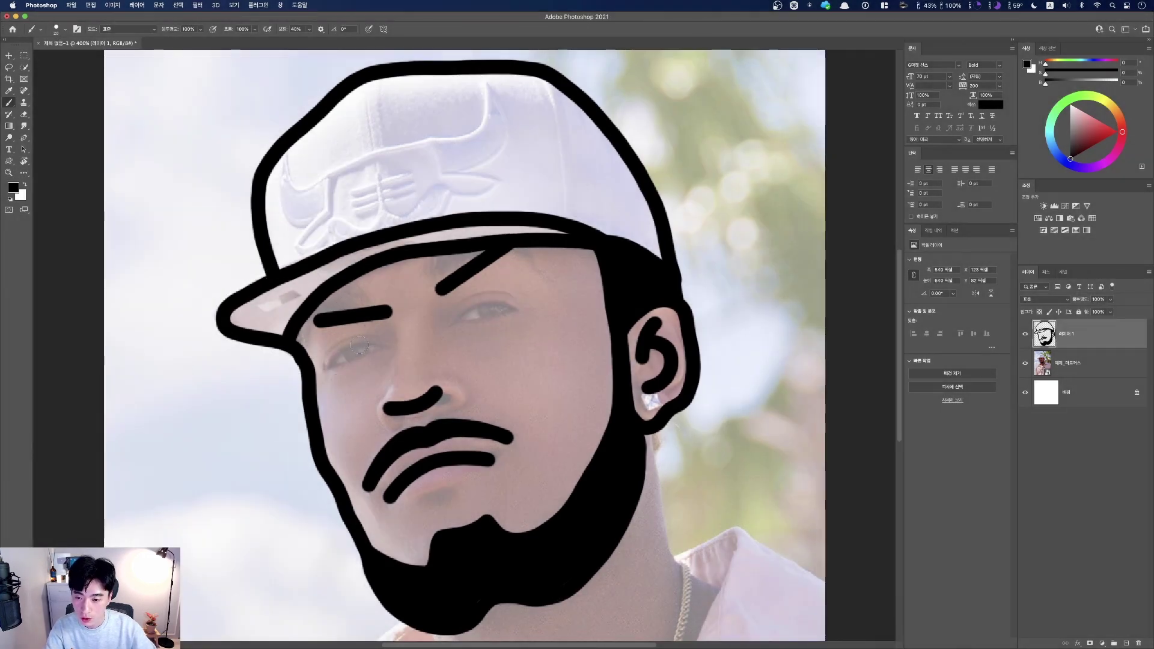
pyautogui.click(358, 344)
pyautogui.press('shift')
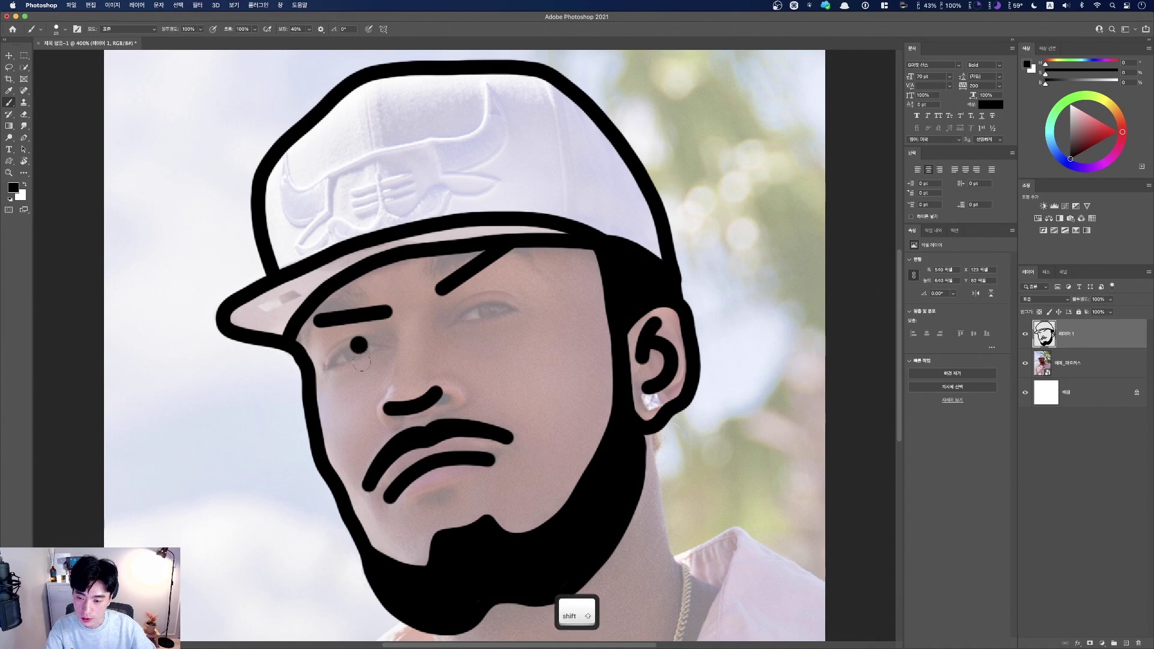
pyautogui.keyDown('shift'); pyautogui.click(364, 365); pyautogui.keyUp('shift')
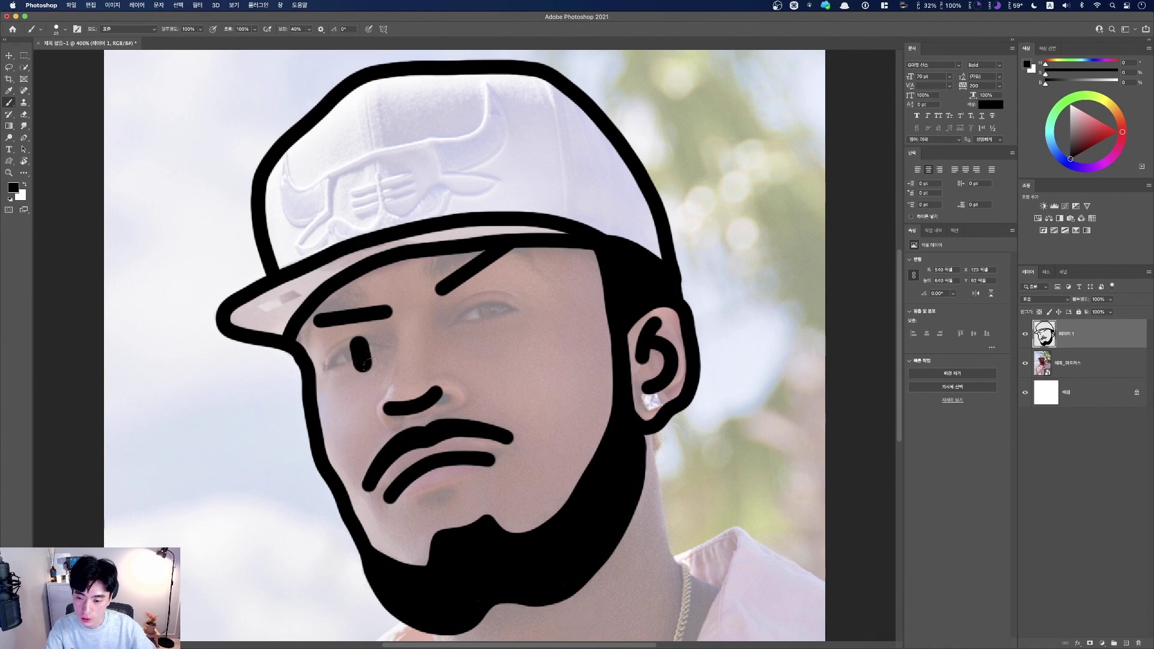
pyautogui.click(481, 295)
pyautogui.press('shift')
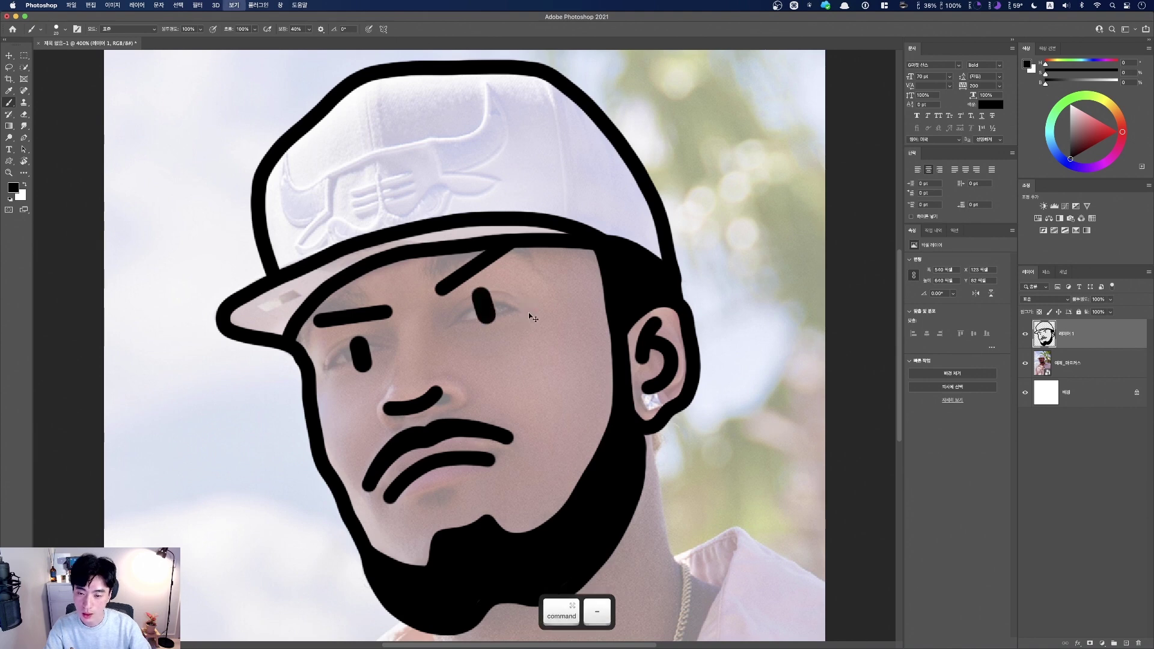
pyautogui.press('super+1')
pyautogui.press('super+equal')
pyautogui.press('super+equal')
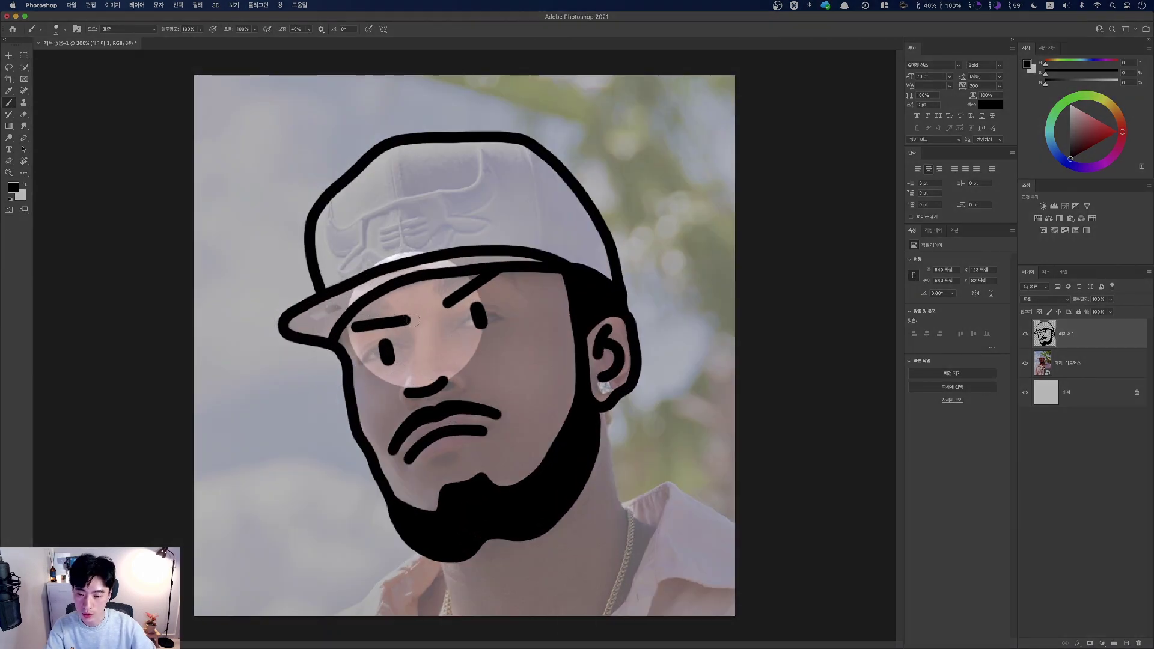
pyautogui.press('F1')
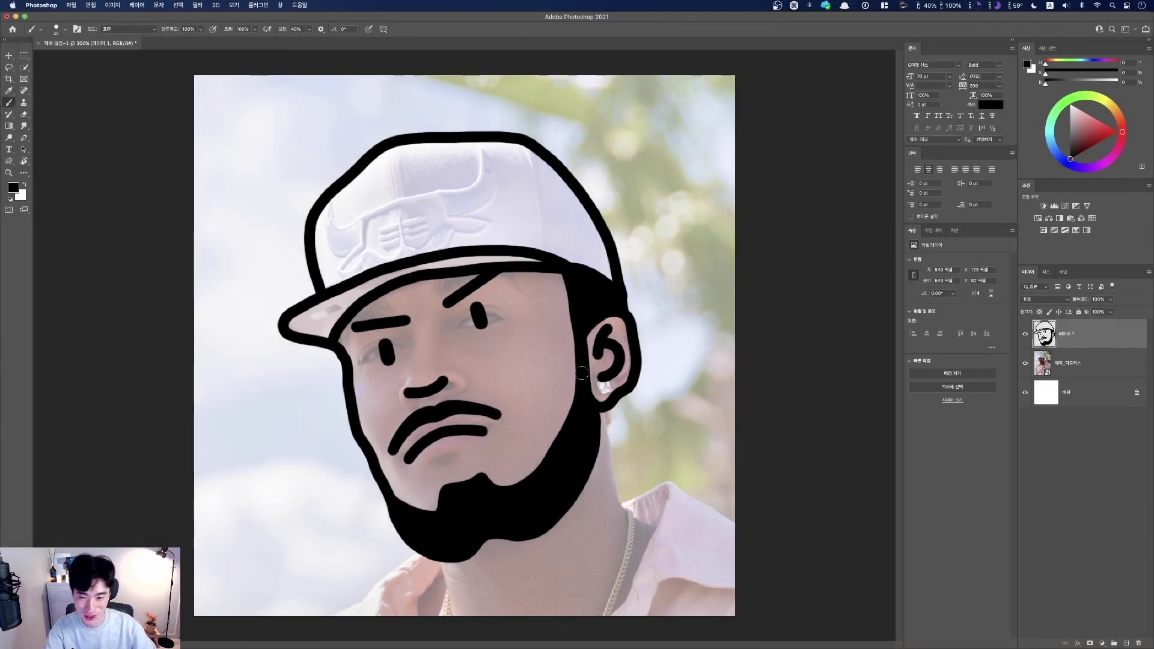
pyautogui.press('super+minus')
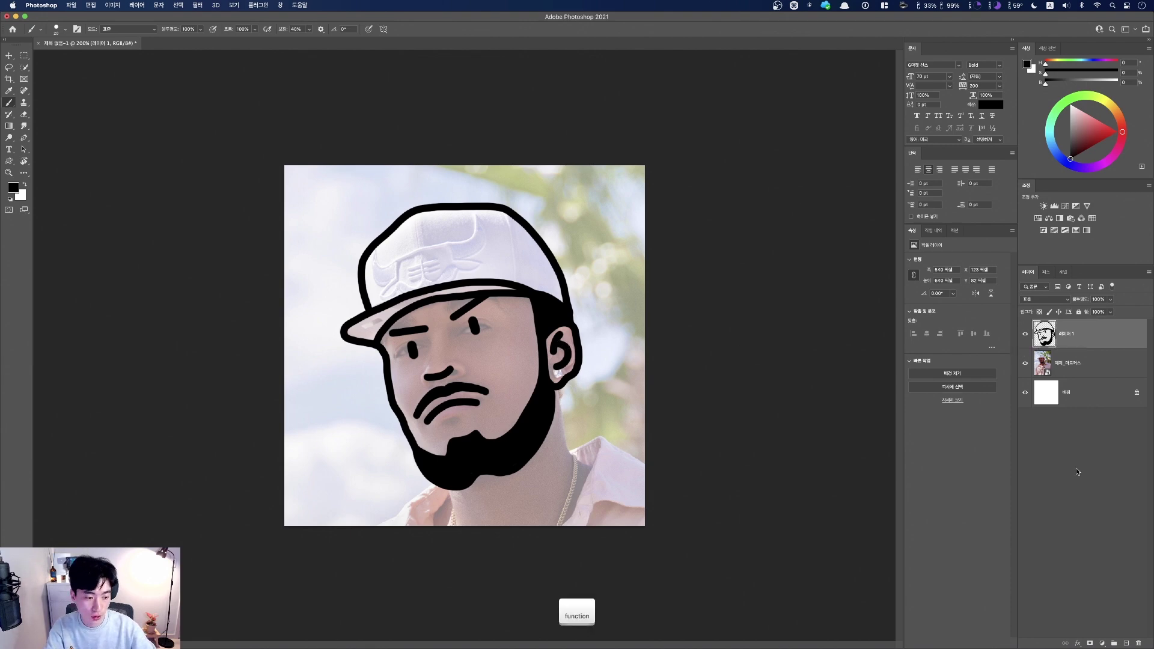
pyautogui.press('super')
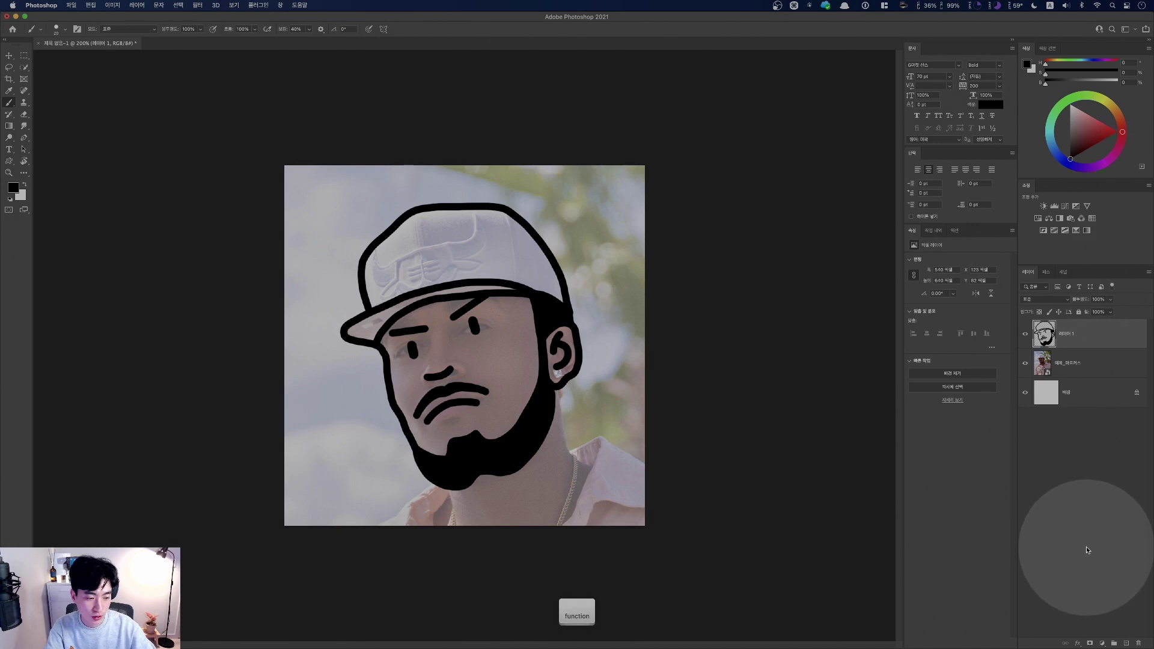
# Add a light grey (#e4e4e4) solid color fill layer and place it between the line drawing layer and the photo
pyautogui.click(1102, 644)
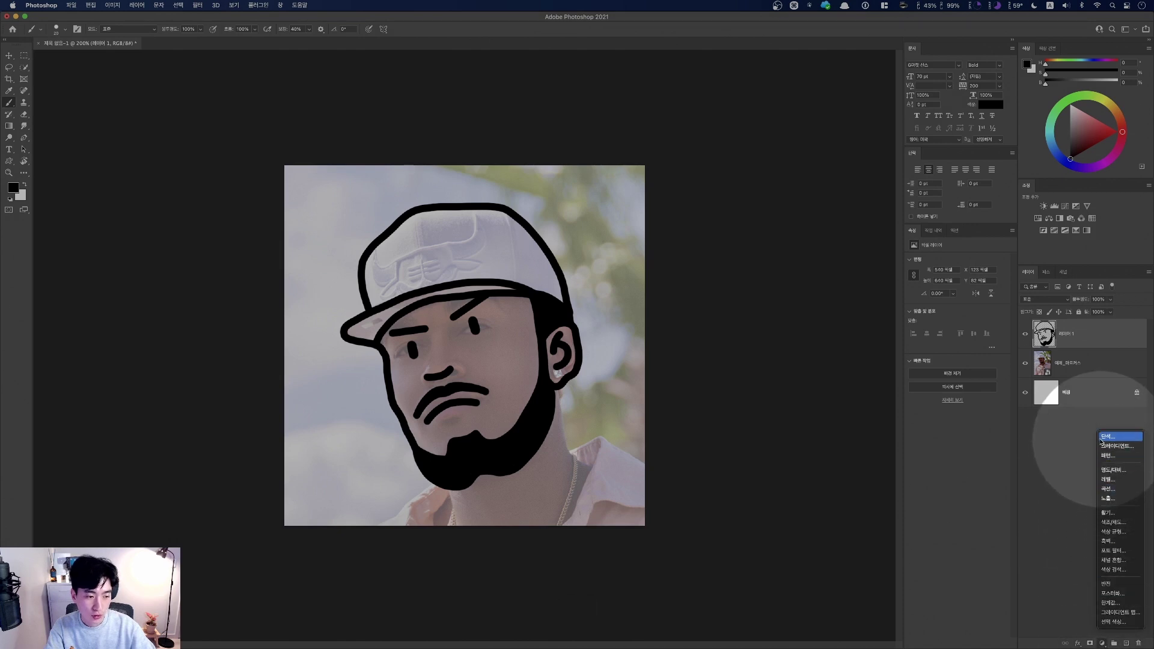
pyautogui.click(1101, 441)
pyautogui.moveTo(587, 319); pyautogui.dragTo(486, 255)
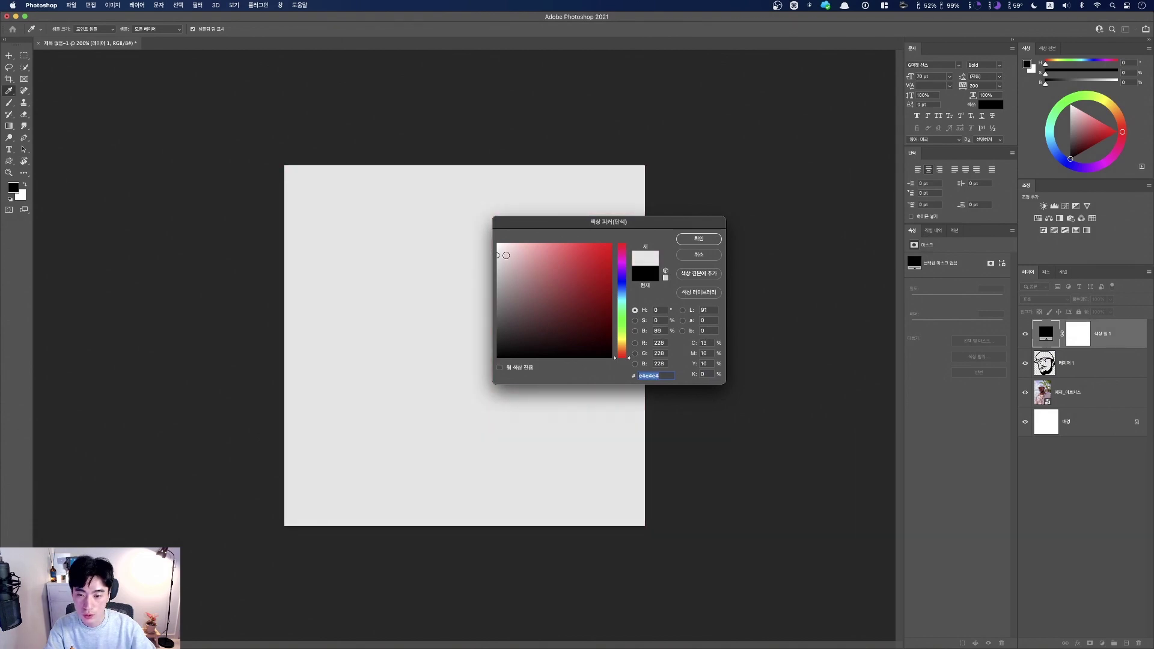
pyautogui.moveTo(515, 227); pyautogui.dragTo(607, 270)
pyautogui.press('fn')
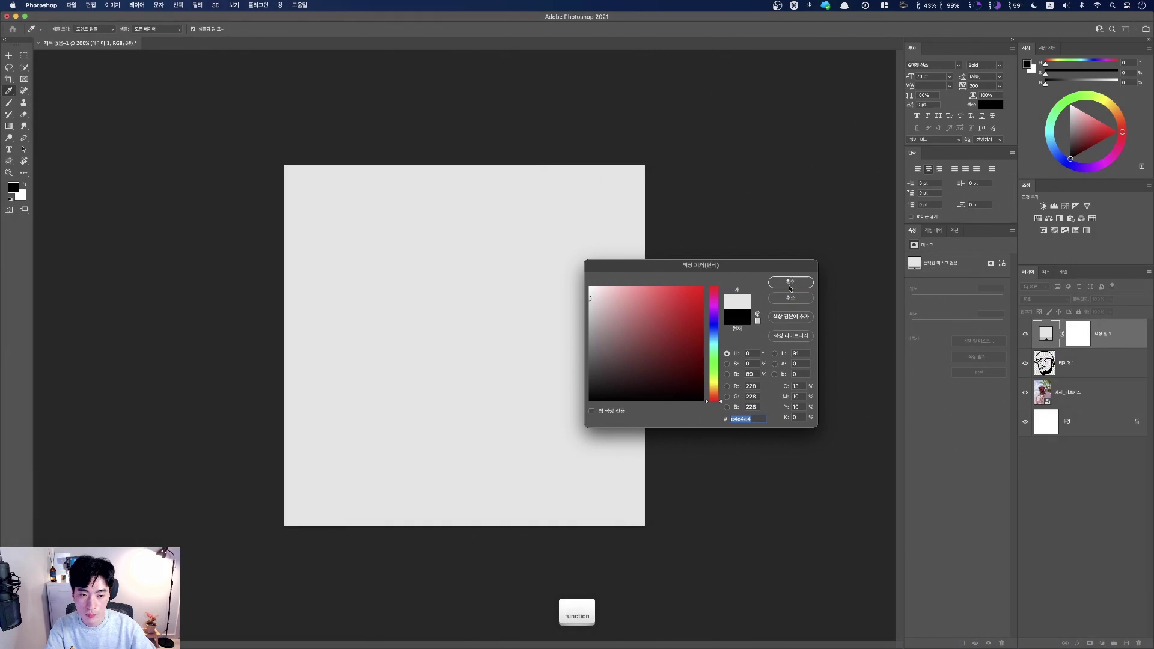
pyautogui.click(790, 288)
pyautogui.press('b')
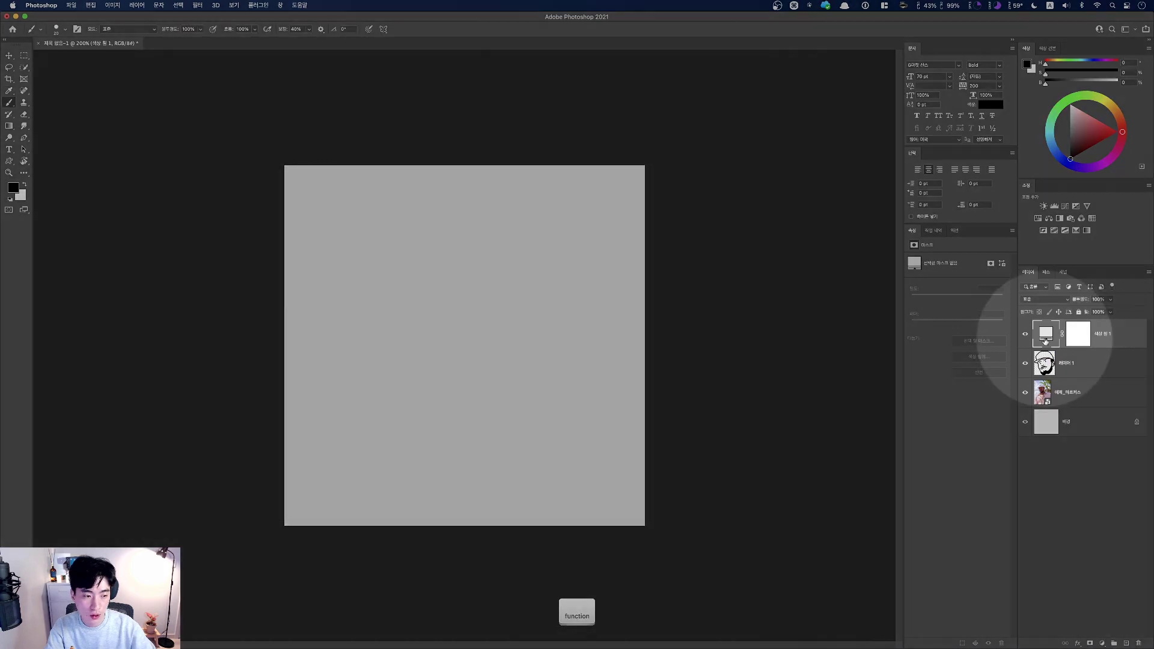
pyautogui.moveTo(1051, 334); pyautogui.dragTo(1055, 378)
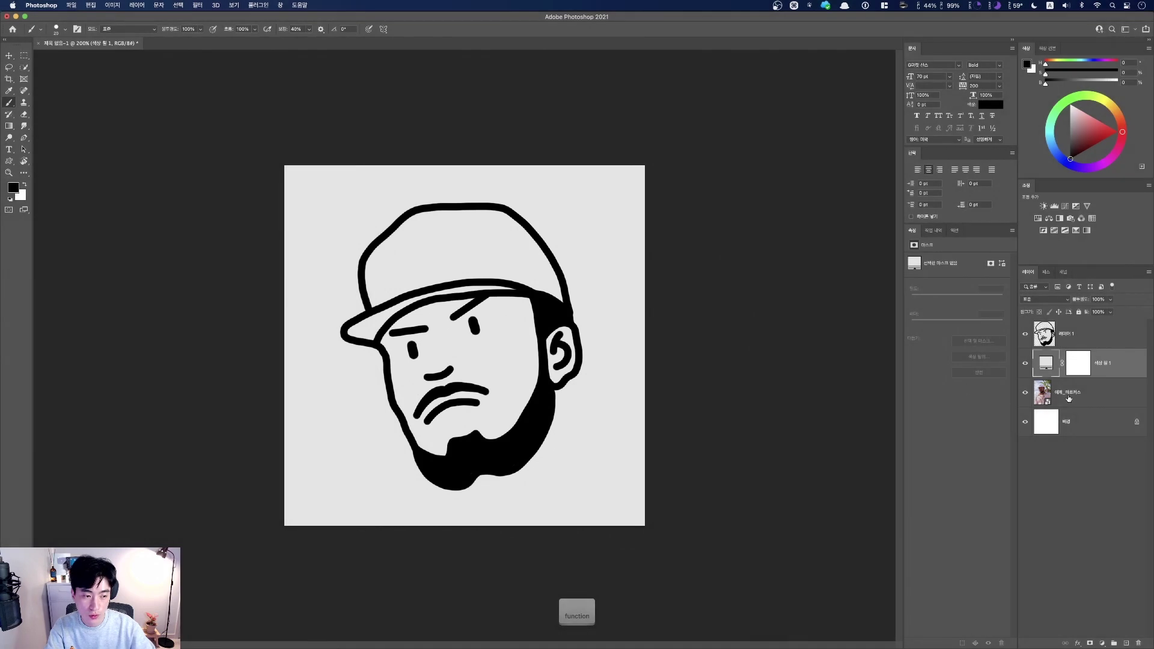
pyautogui.click(1070, 398)
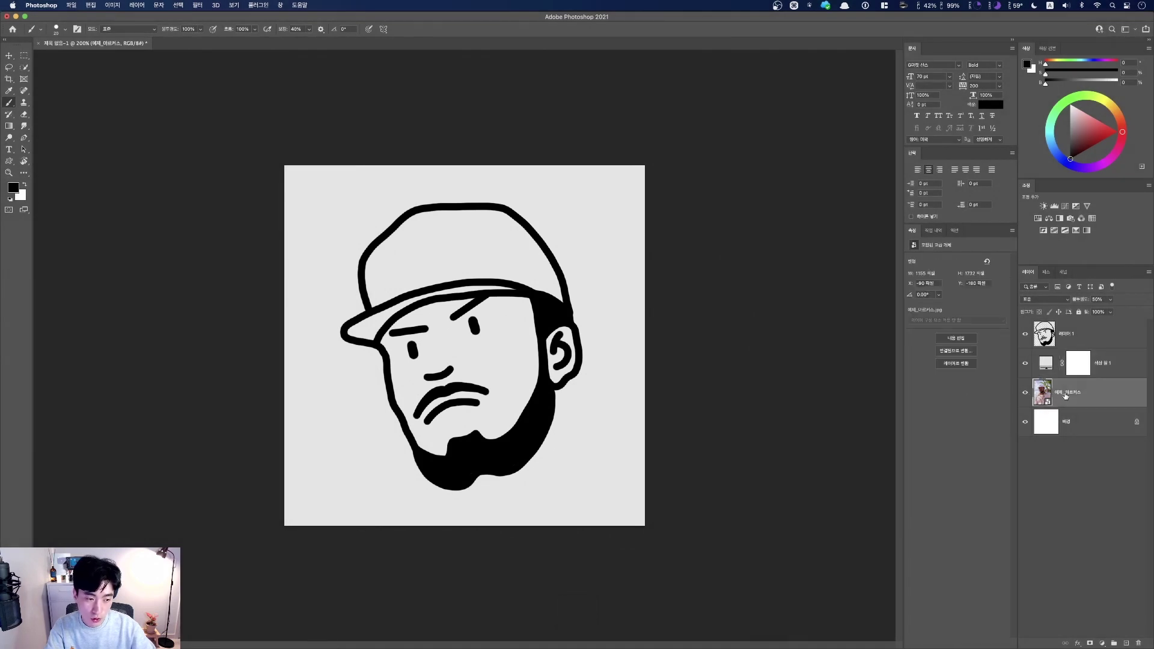
pyautogui.click(1049, 368)
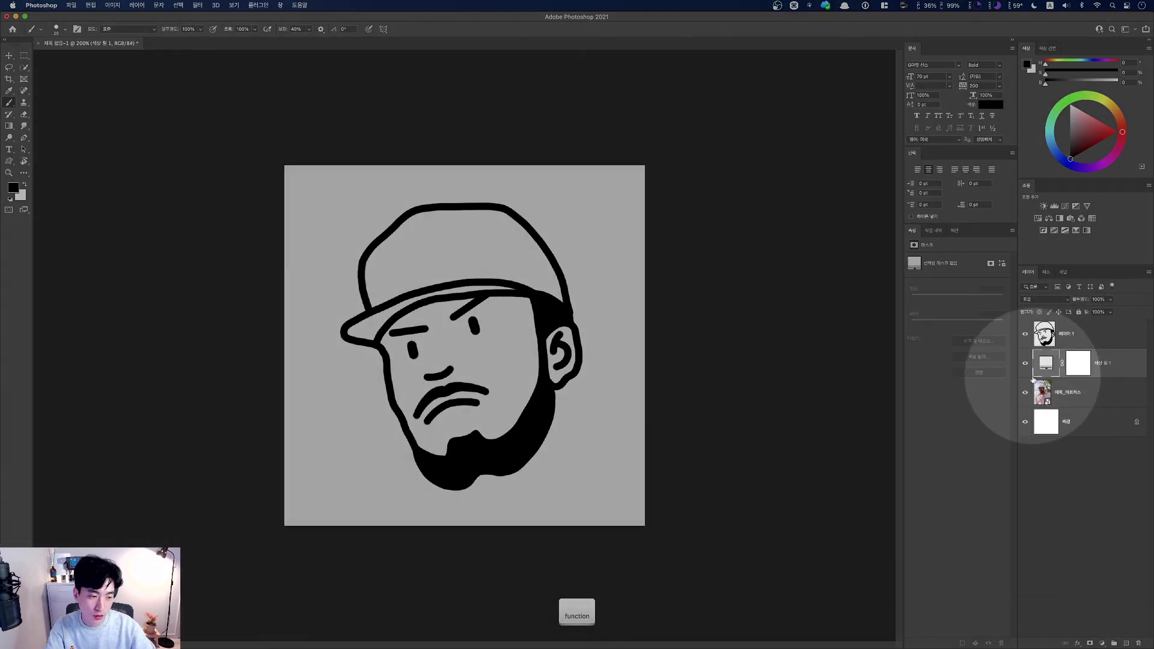
pyautogui.click(1049, 392)
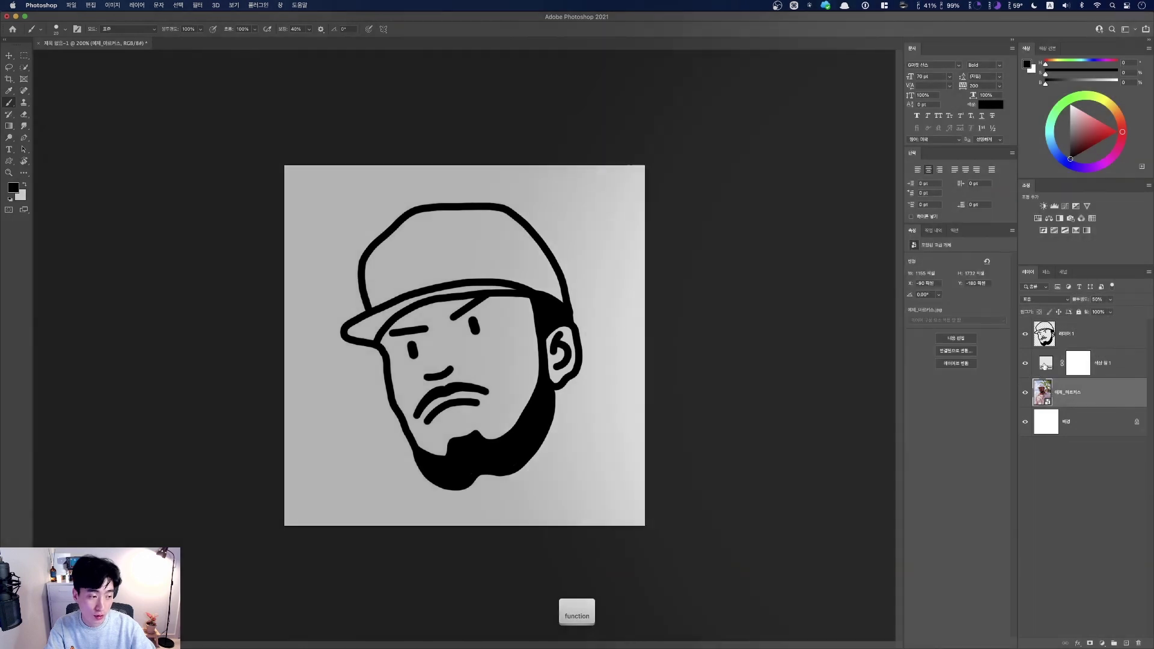
pyautogui.click(1058, 374)
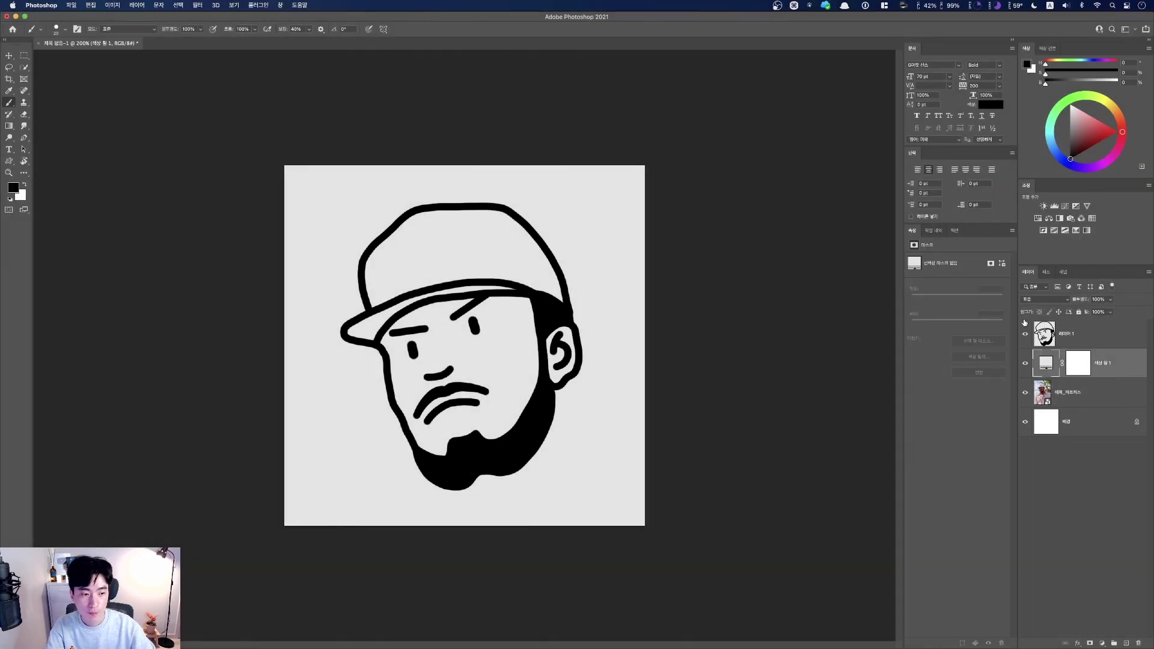
# Open the layer style settings of the line drawing layer and enable Color Overlay
pyautogui.click(1073, 337)
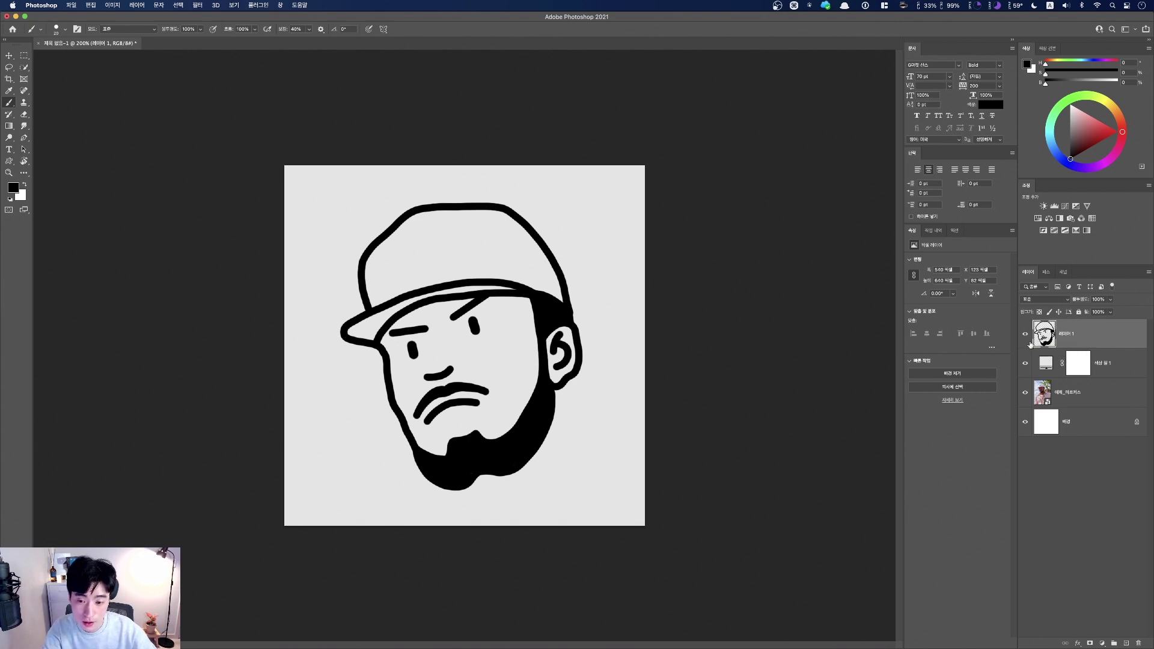
pyautogui.press('fn')
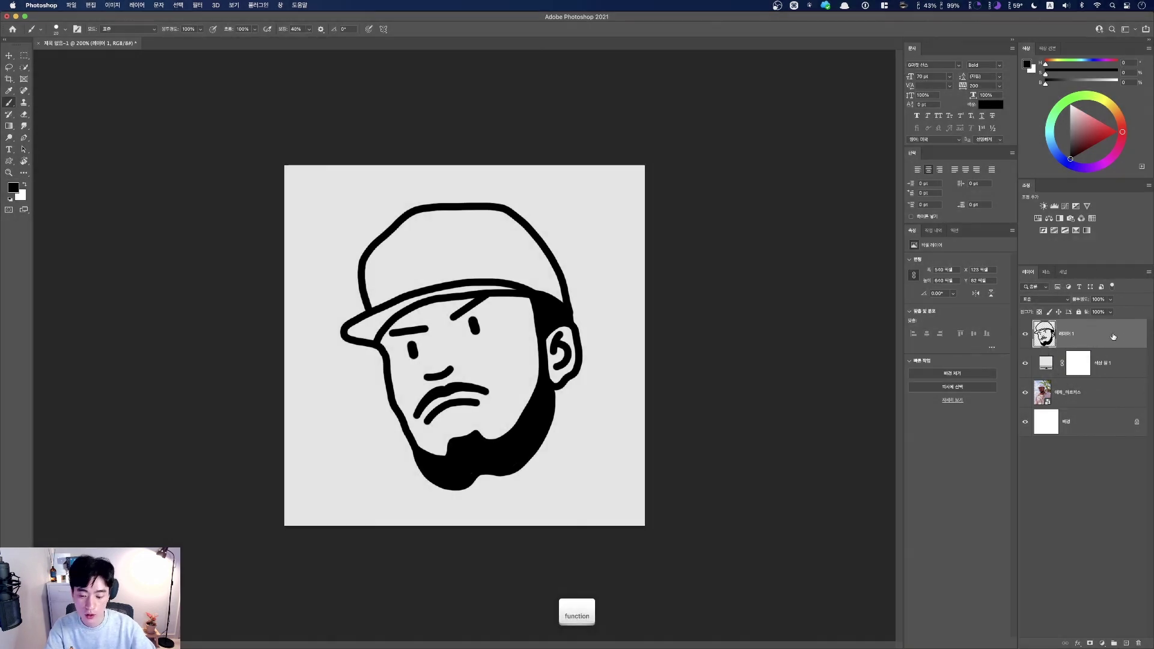
pyautogui.doubleClick(1097, 333)
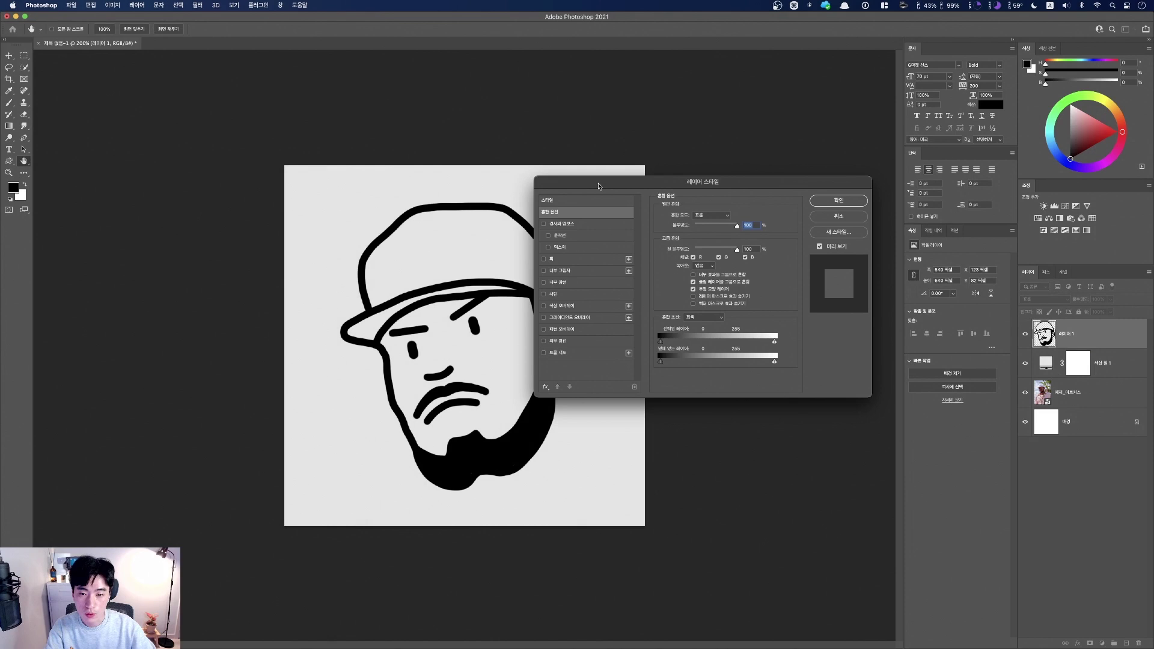
pyautogui.moveTo(599, 187); pyautogui.dragTo(661, 192)
pyautogui.press('fn')
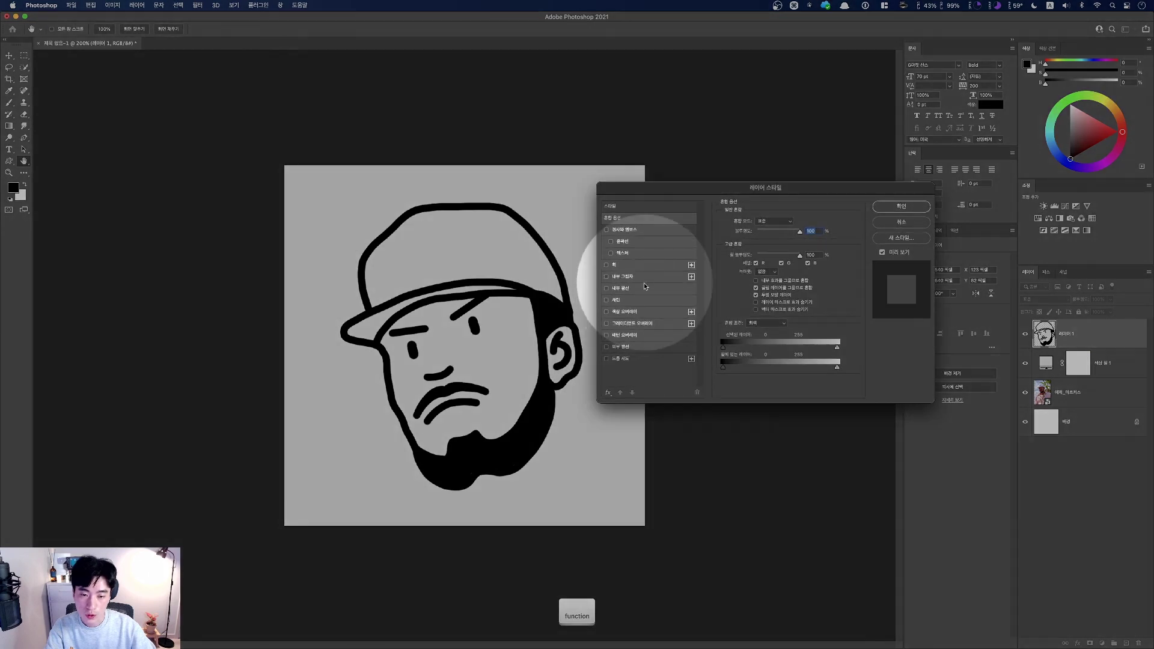
pyautogui.click(627, 313)
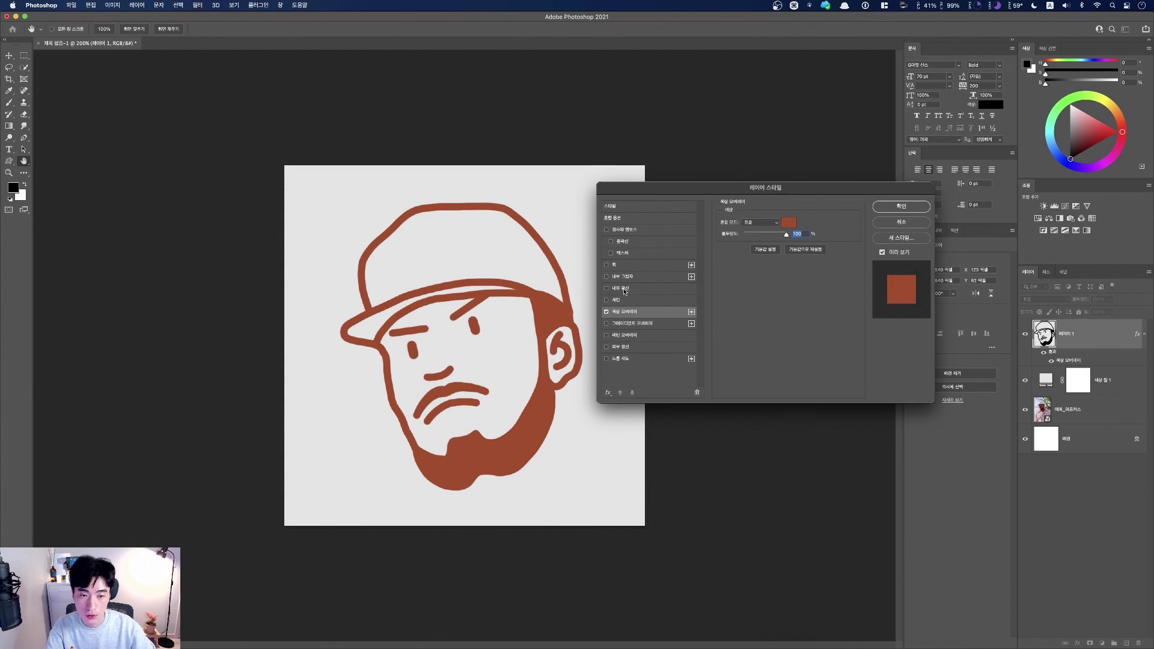
# Set the line drawing's overlay color to #3166ff and apply the layer style
pyautogui.press('ctrl')
pyautogui.click(789, 224)
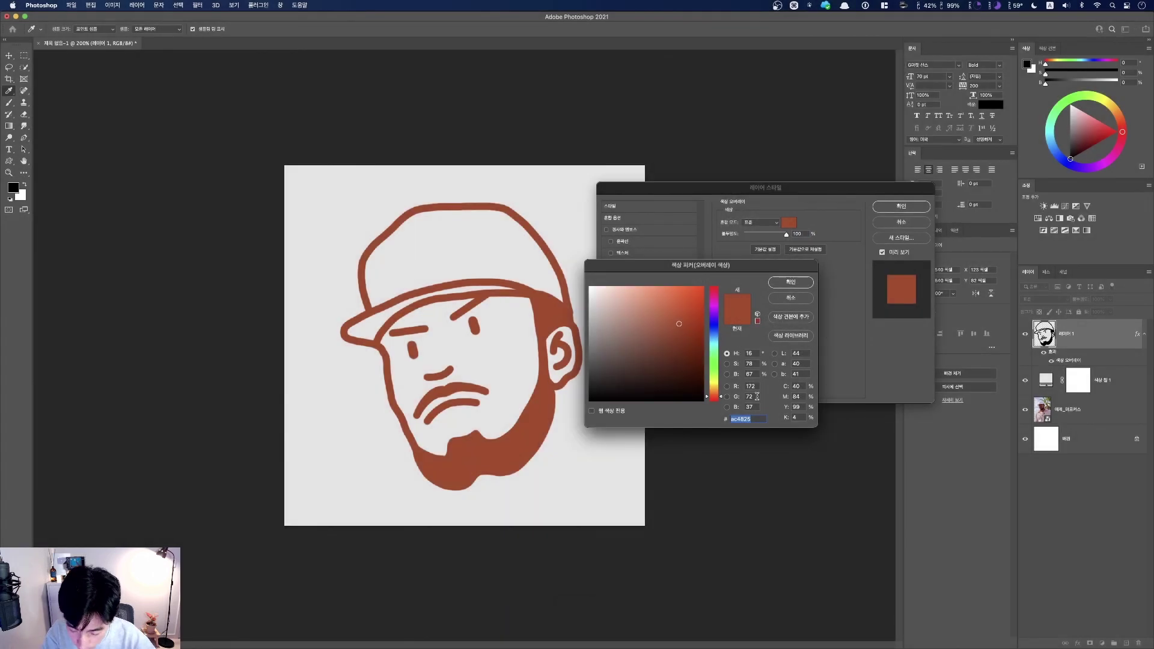
pyautogui.write('3166ff')
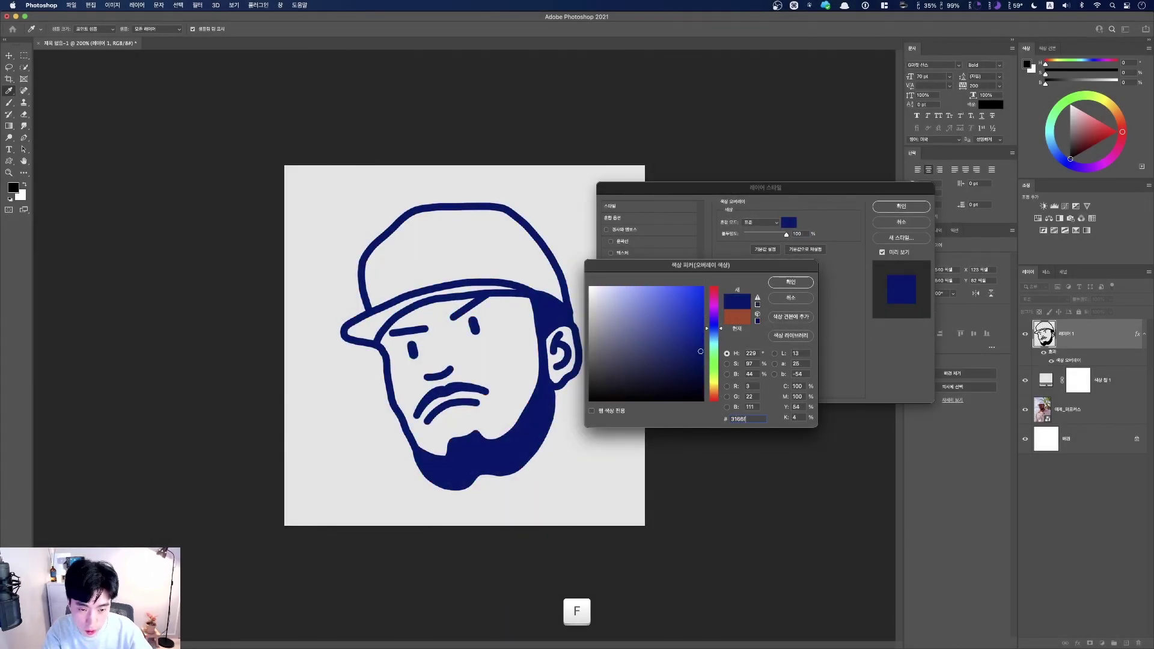
pyautogui.click(800, 281)
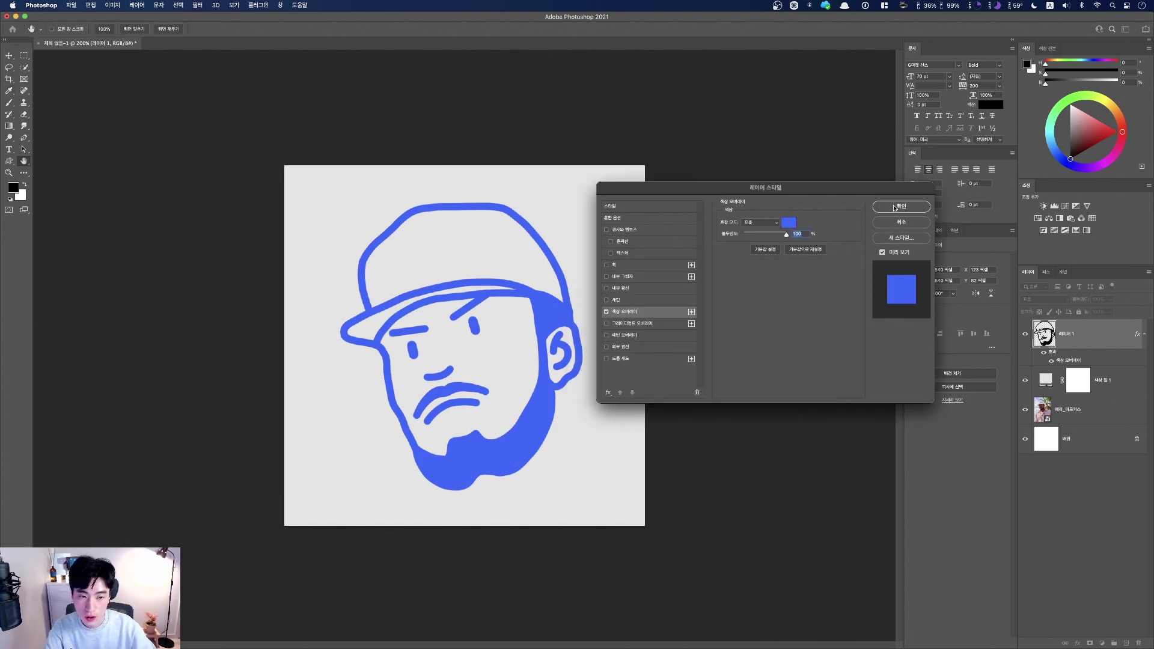
pyautogui.click(894, 208)
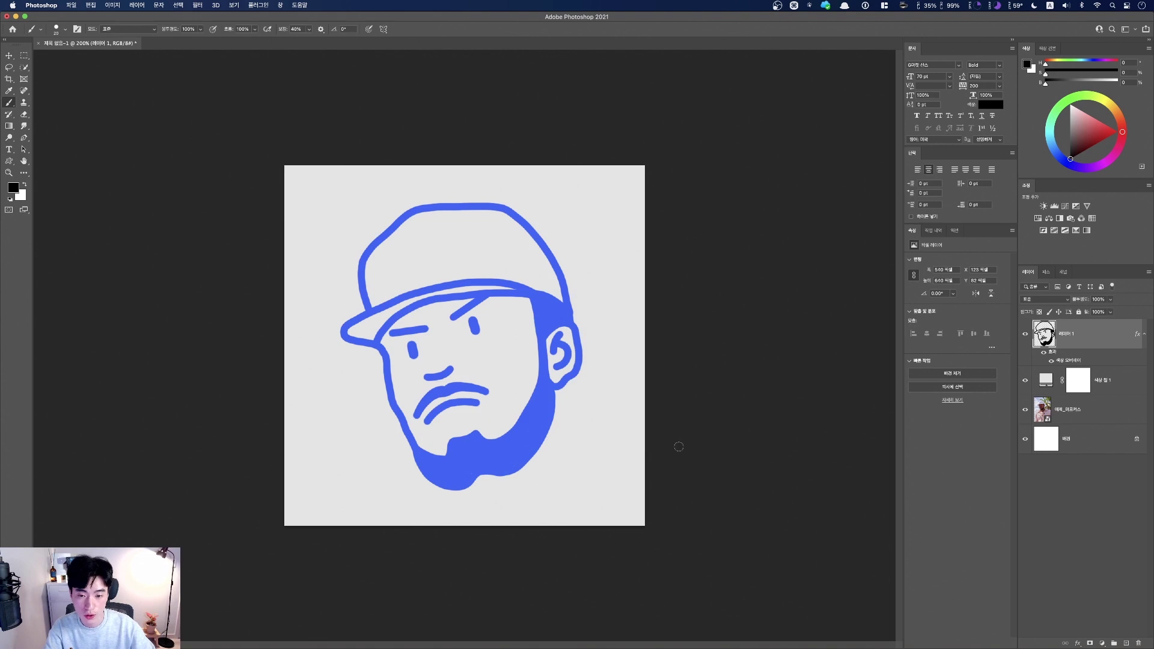
# Try moving the blue line drawing slightly on the canvas and undo the move
pyautogui.press('super+minus')
pyautogui.press('super+equal')
pyautogui.press('v')
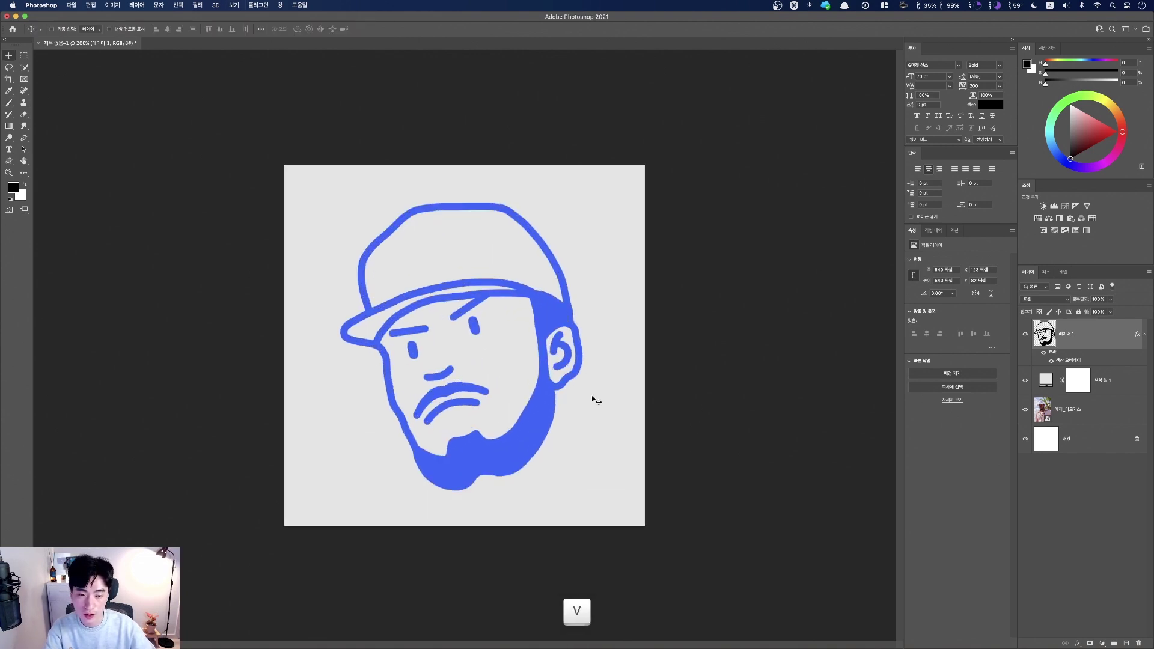
pyautogui.moveTo(539, 412)
pyautogui.mouseDown()
pyautogui.moveTo(549, 404)
pyautogui.moveTo(535, 366)
pyautogui.moveTo(567, 384)
pyautogui.moveTo(546, 412)
pyautogui.moveTo(567, 392)
pyautogui.mouseUp()
pyautogui.press('super+z')
pyautogui.press('super+z')
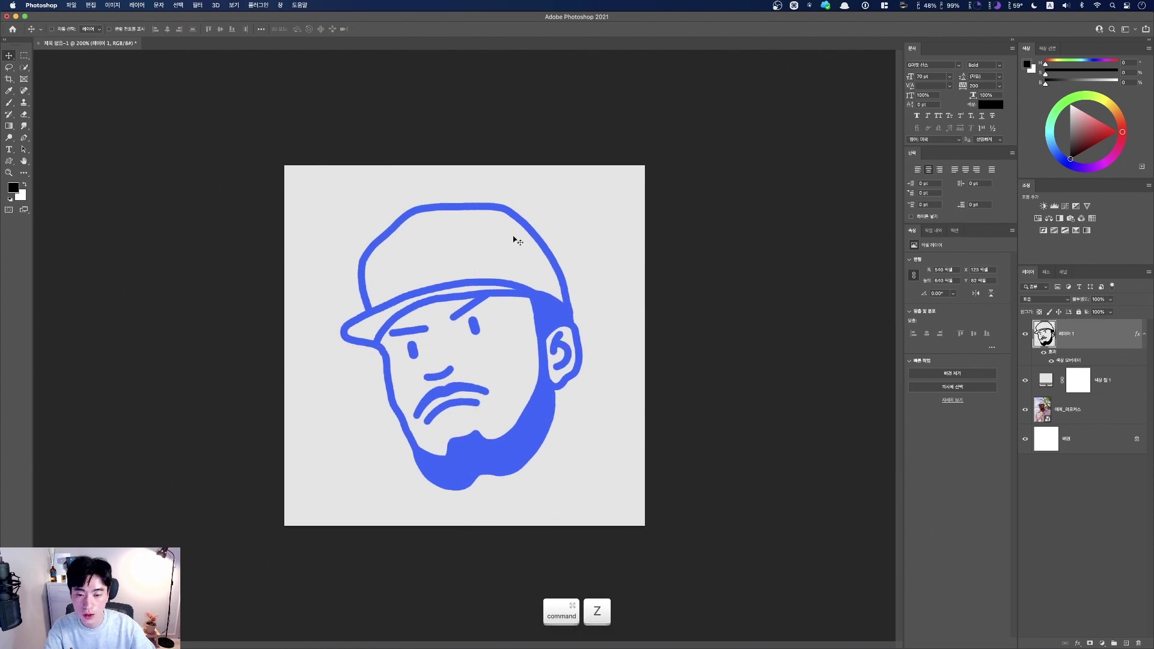
pyautogui.press('super+shift+s')
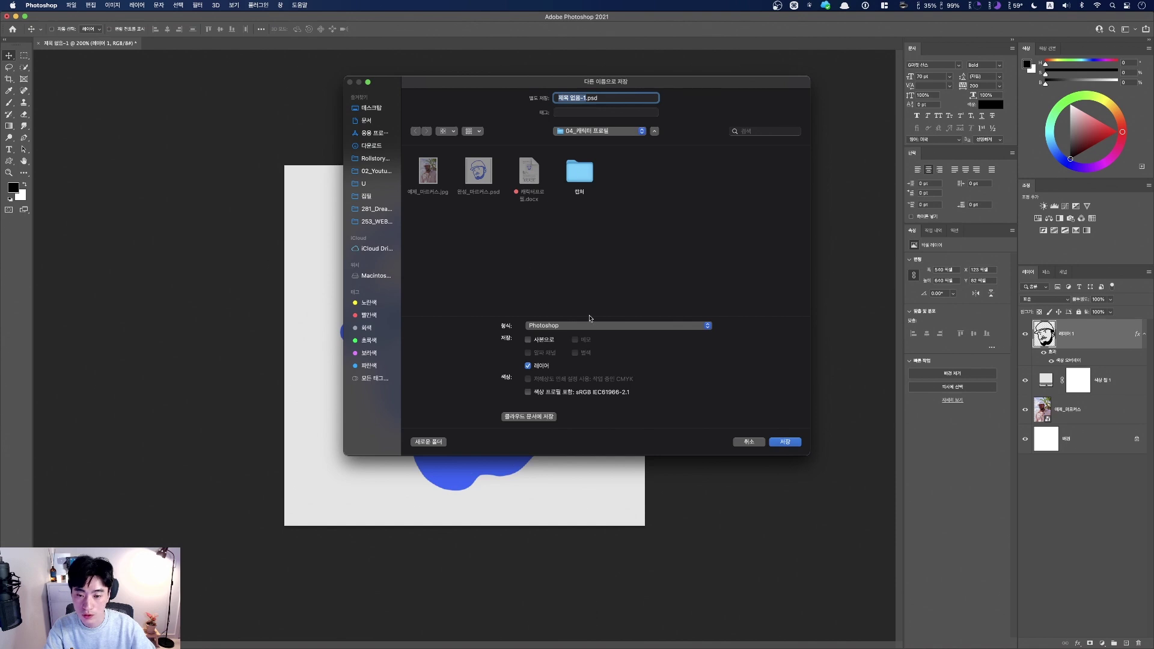
pyautogui.click(594, 331)
pyautogui.click(552, 474)
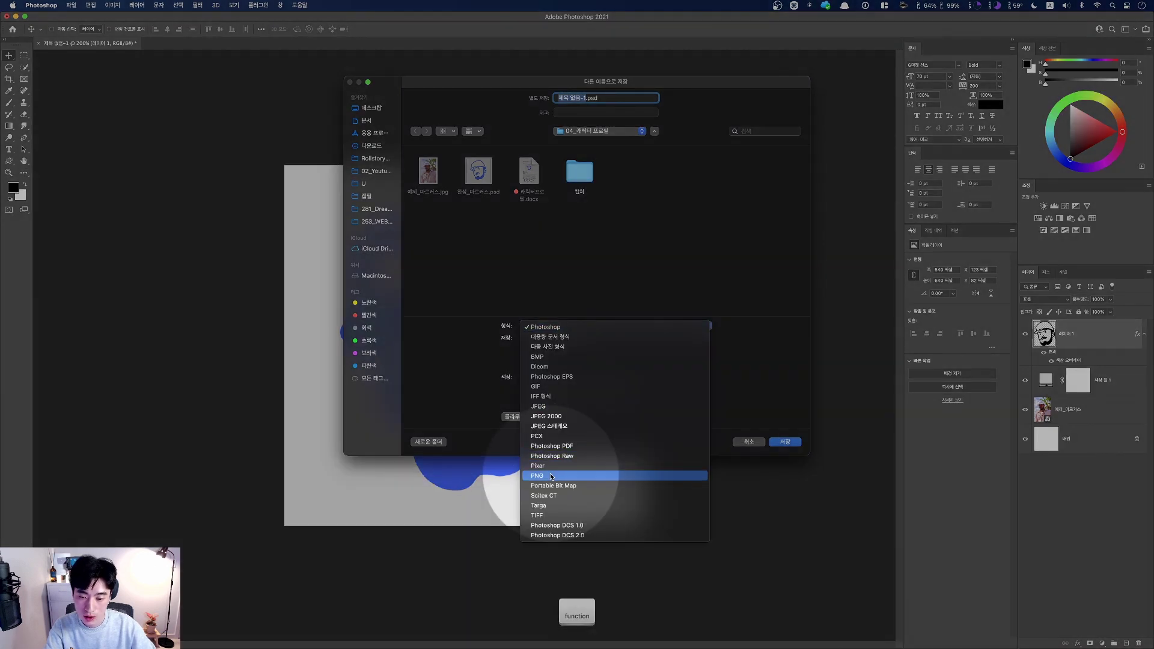
pyautogui.press('Return')
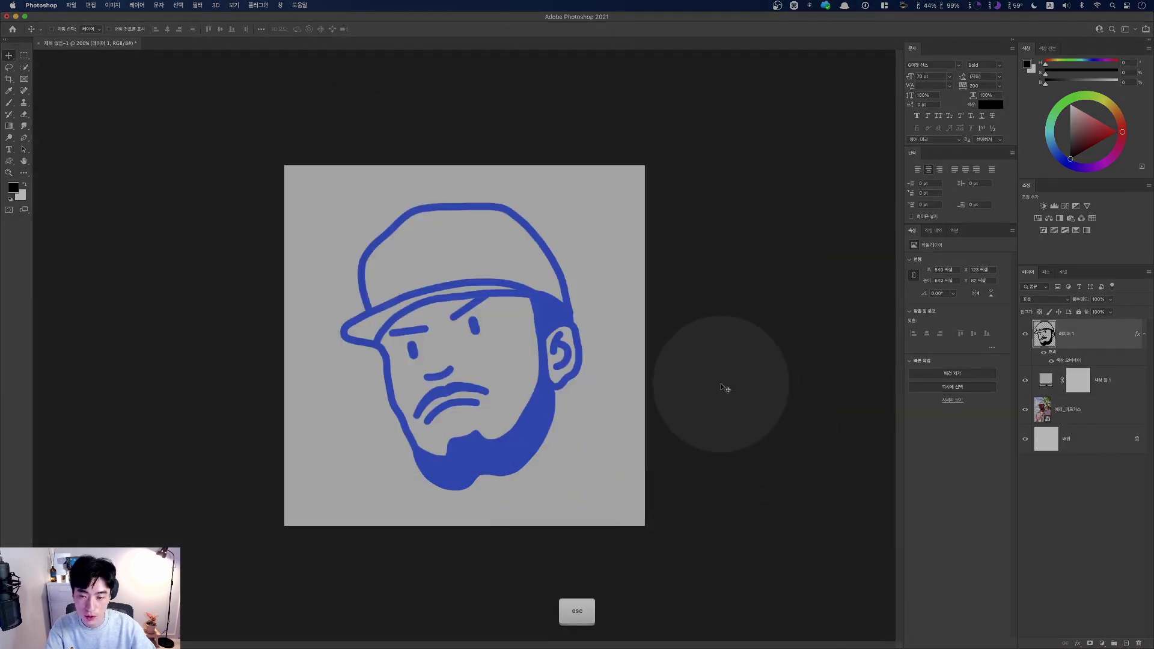
# Switch to Preview to view the finished PNG version of the character illustration
pyautogui.hotkey('ctrl', 'Right')
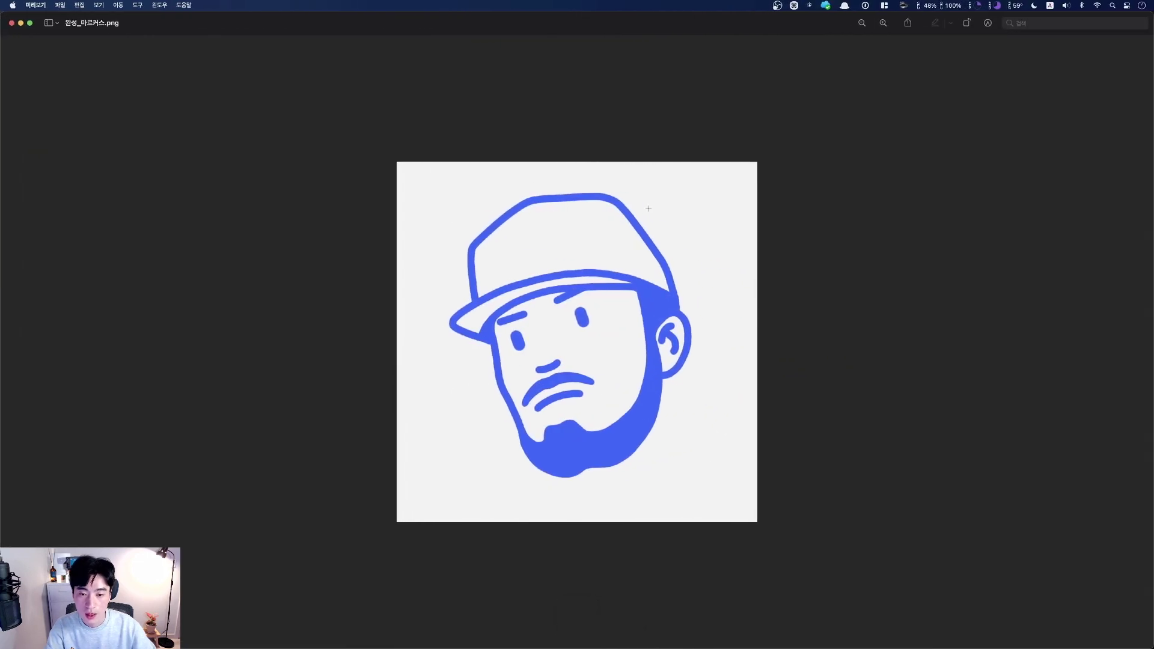